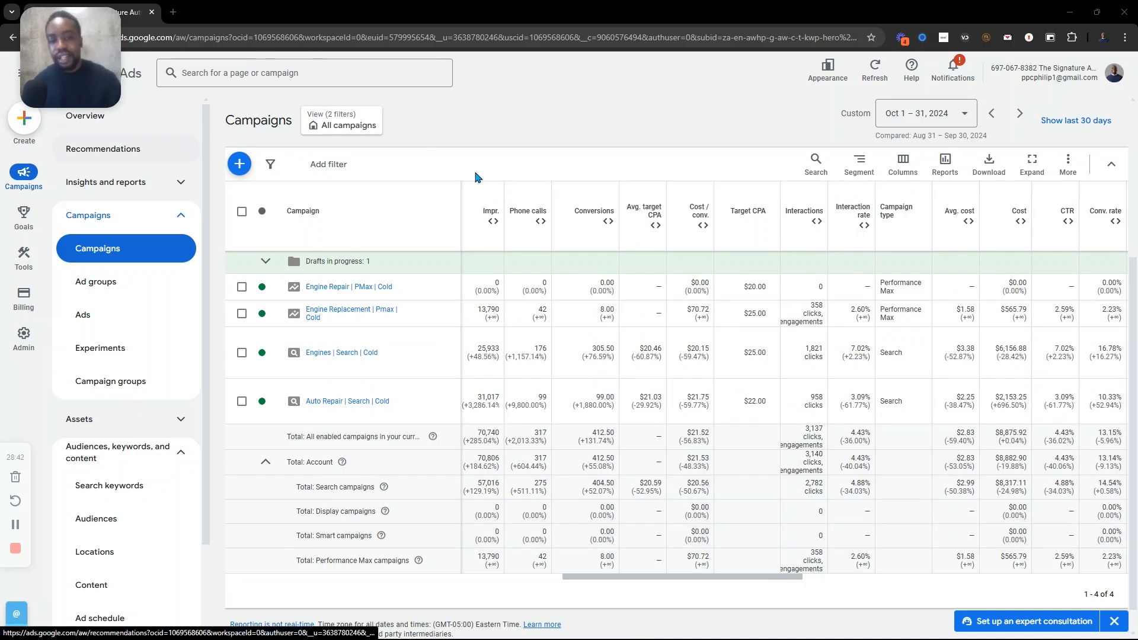
Start a new campaign with the Leads objective and continue to its conversion goals.
click(240, 167)
click(327, 175)
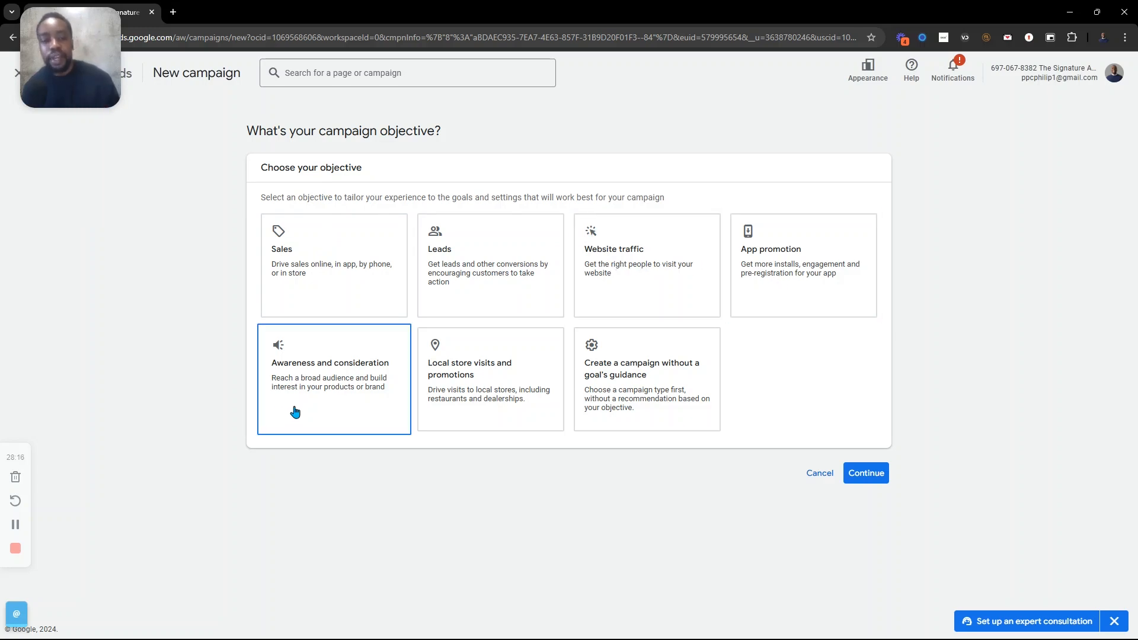
click(468, 280)
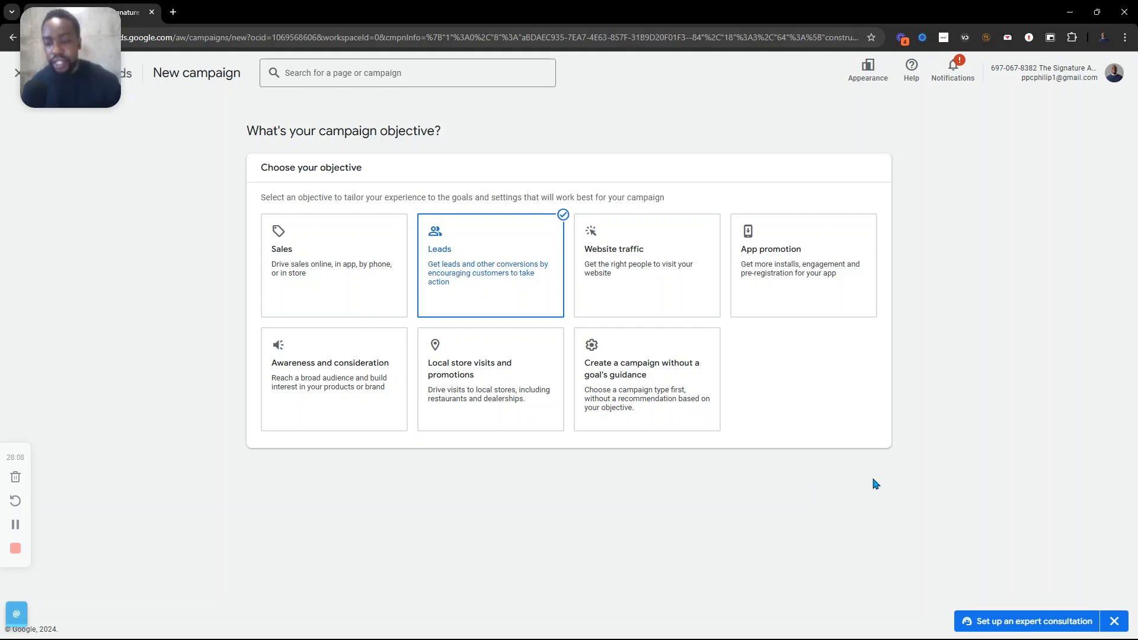
click(874, 477)
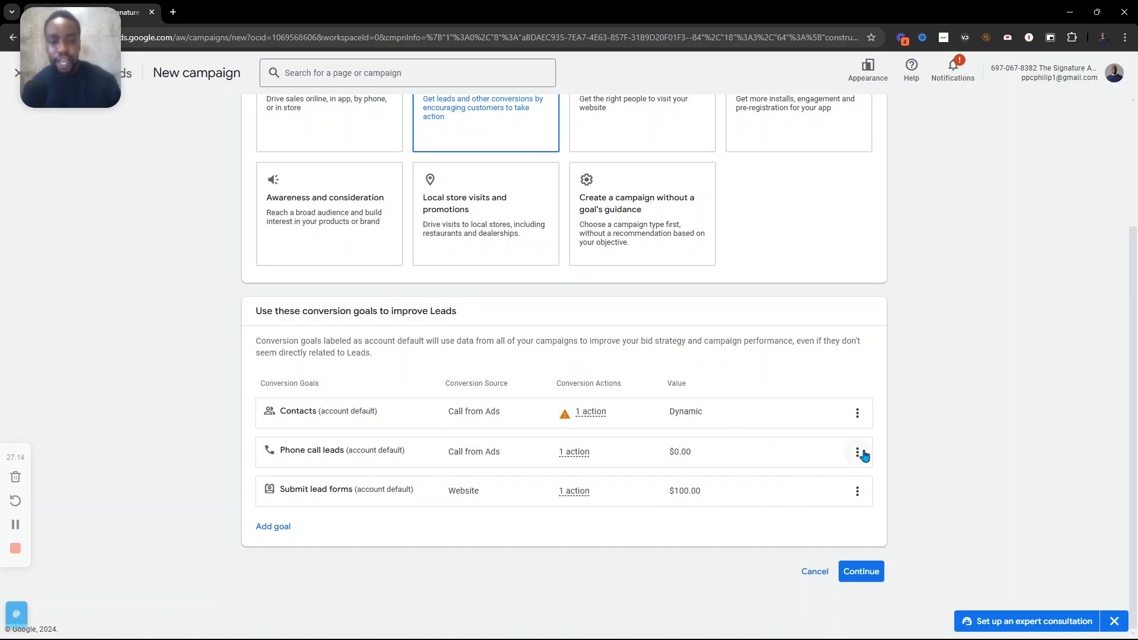
Check the inactive conversion action of the Contacts goal, remove that goal from the campaign, and continue to the campaign type selection.
mouse_move(586, 411)
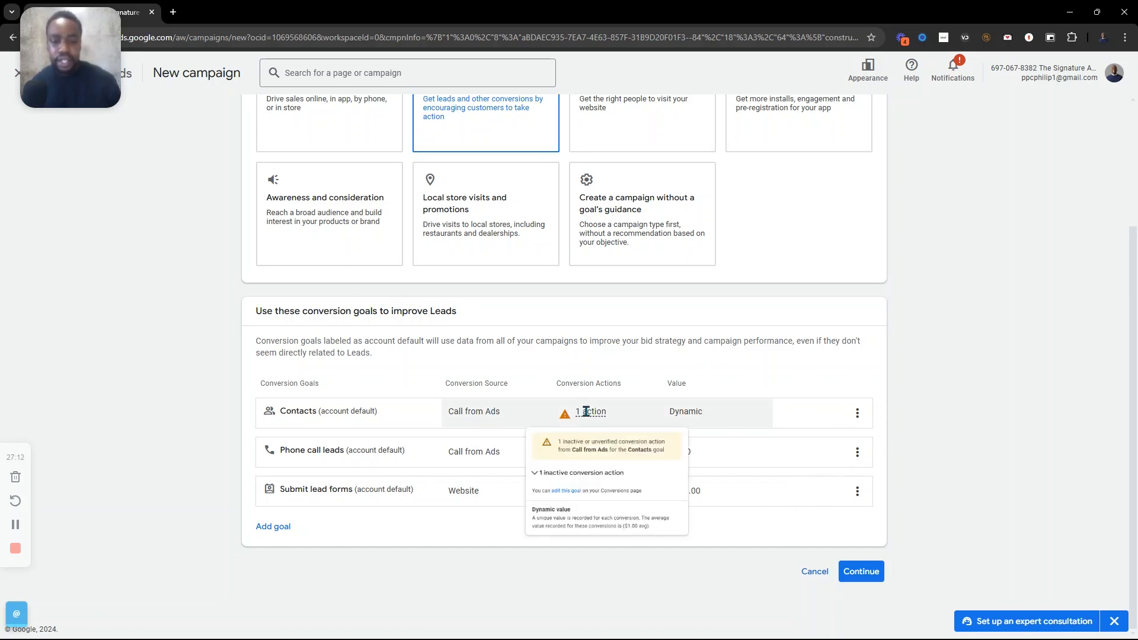
click(503, 494)
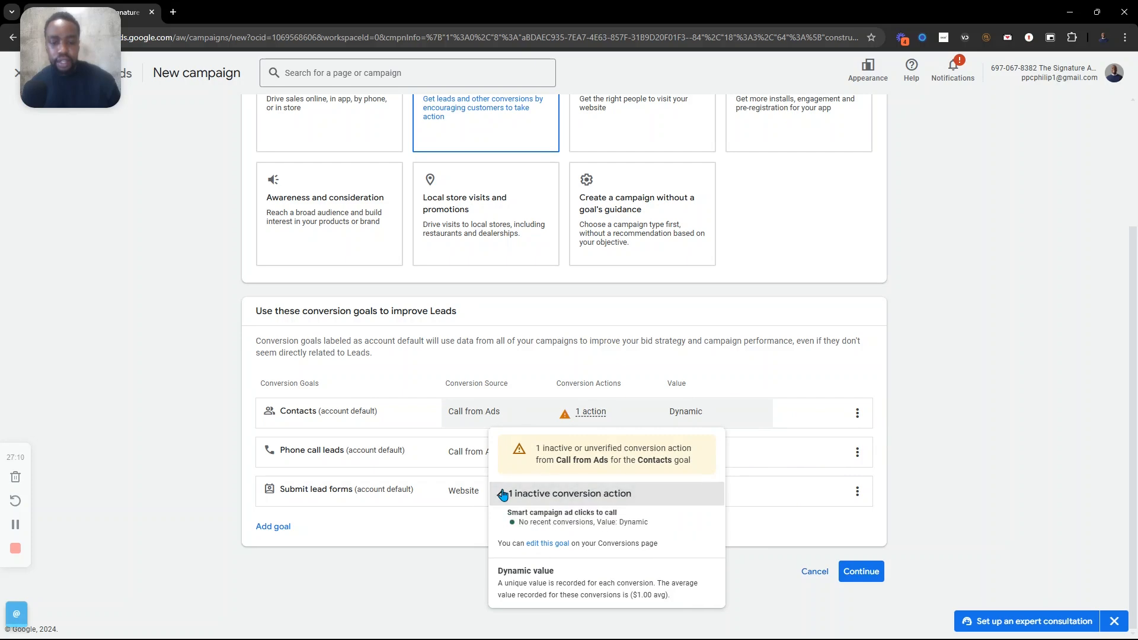
click(503, 494)
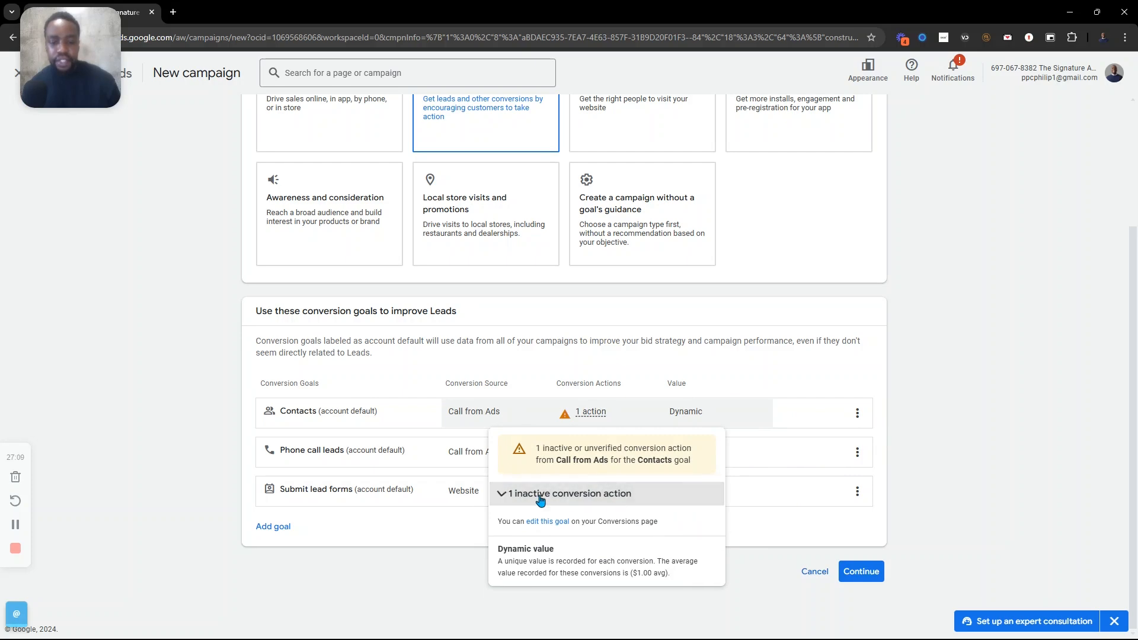
click(857, 416)
click(861, 456)
click(683, 382)
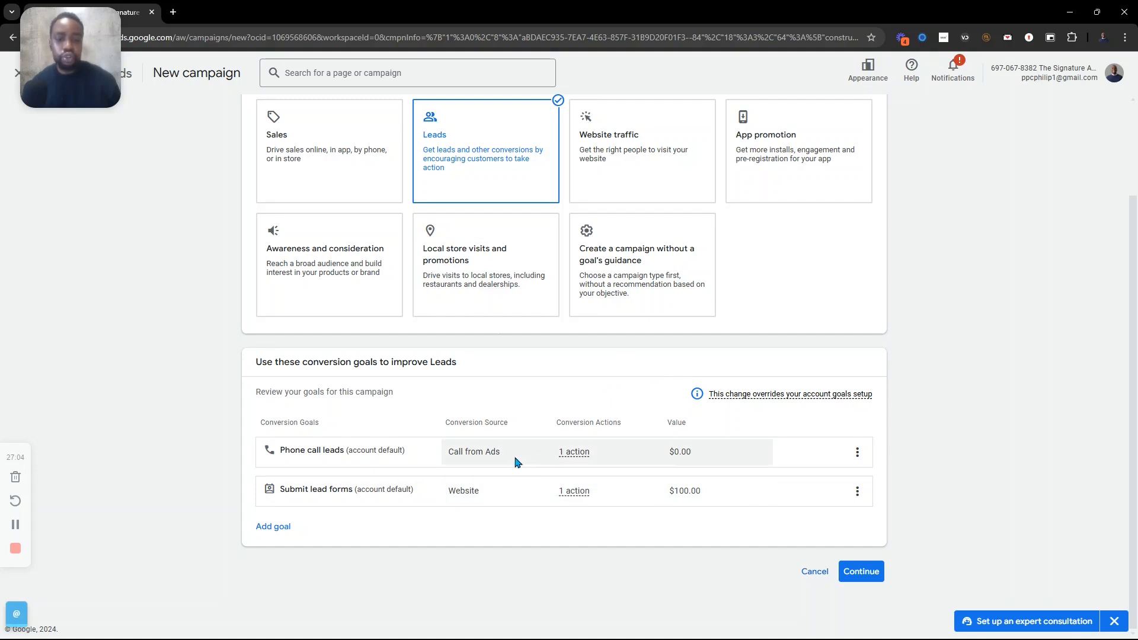
mouse_move(546, 458)
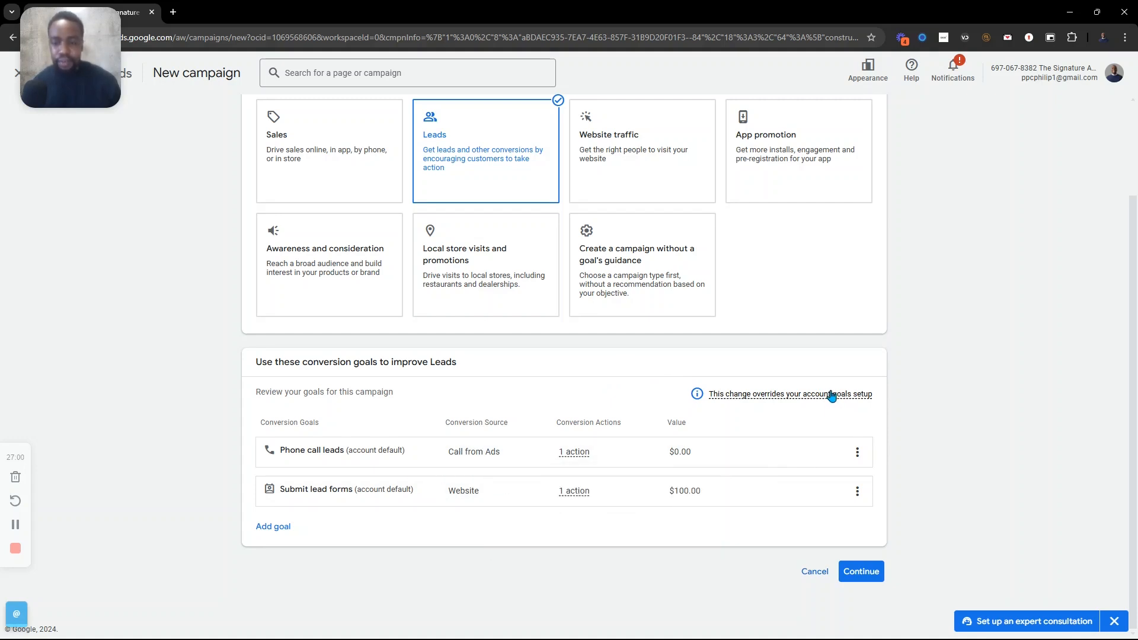
mouse_move(747, 396)
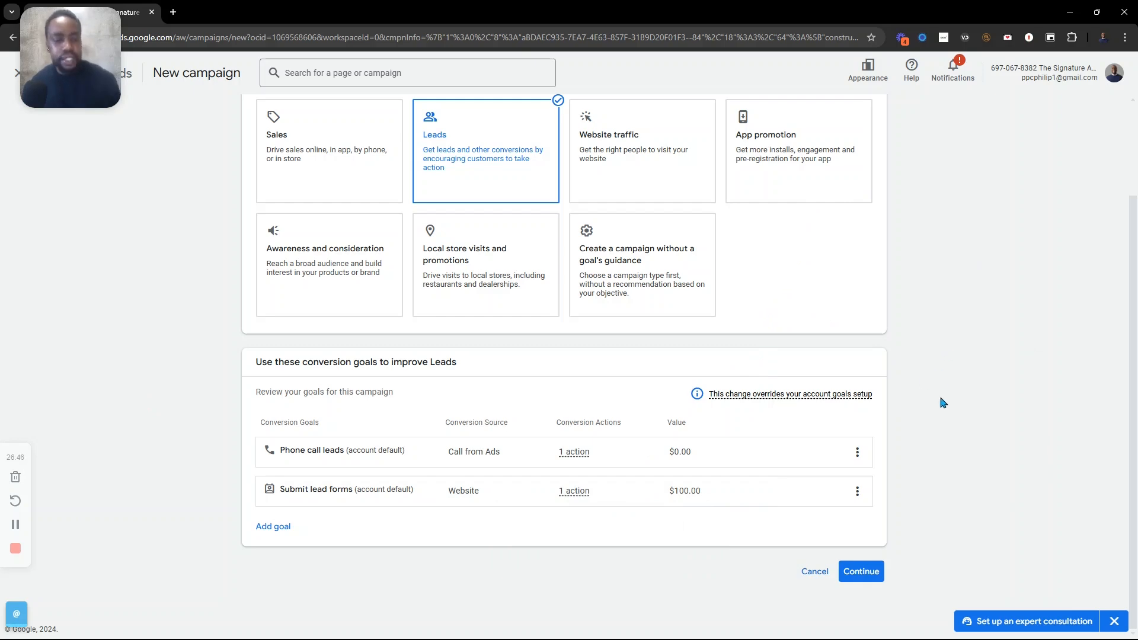
click(869, 576)
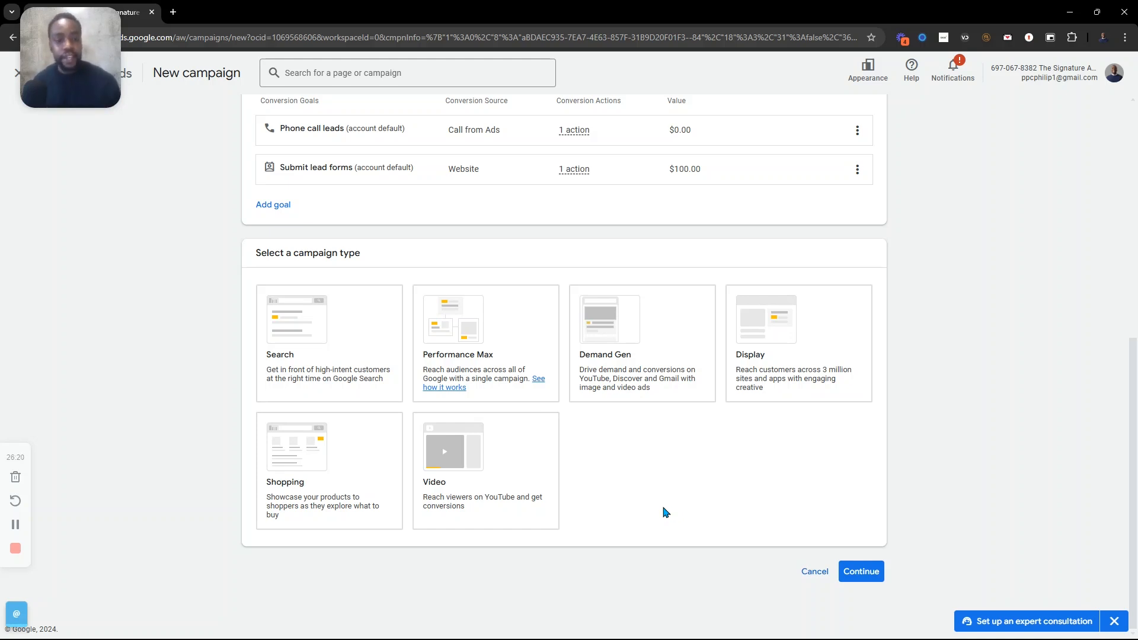
Select Search as the campaign type.
click(372, 365)
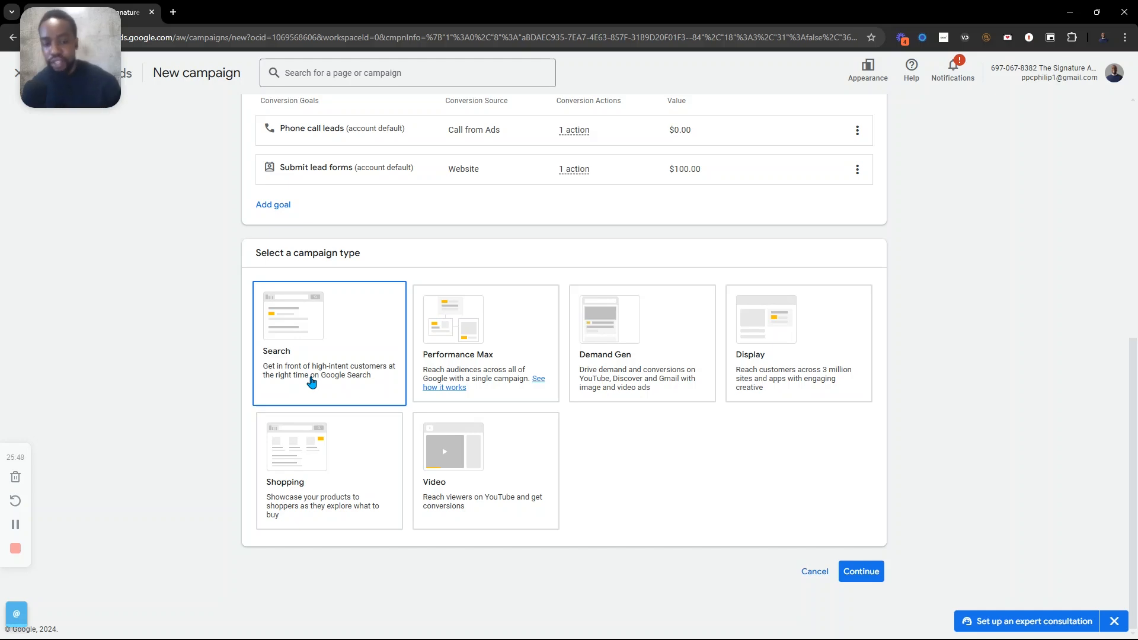
click(293, 336)
click(349, 386)
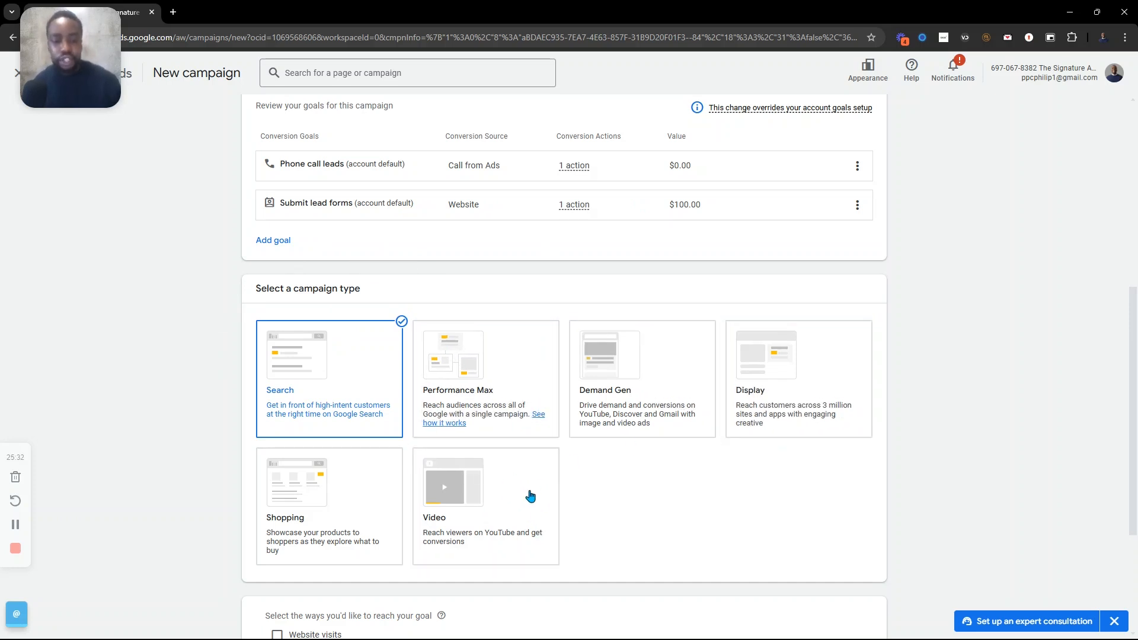
scroll(1022, 342, down, 2)
scroll(1022, 342, down, 1)
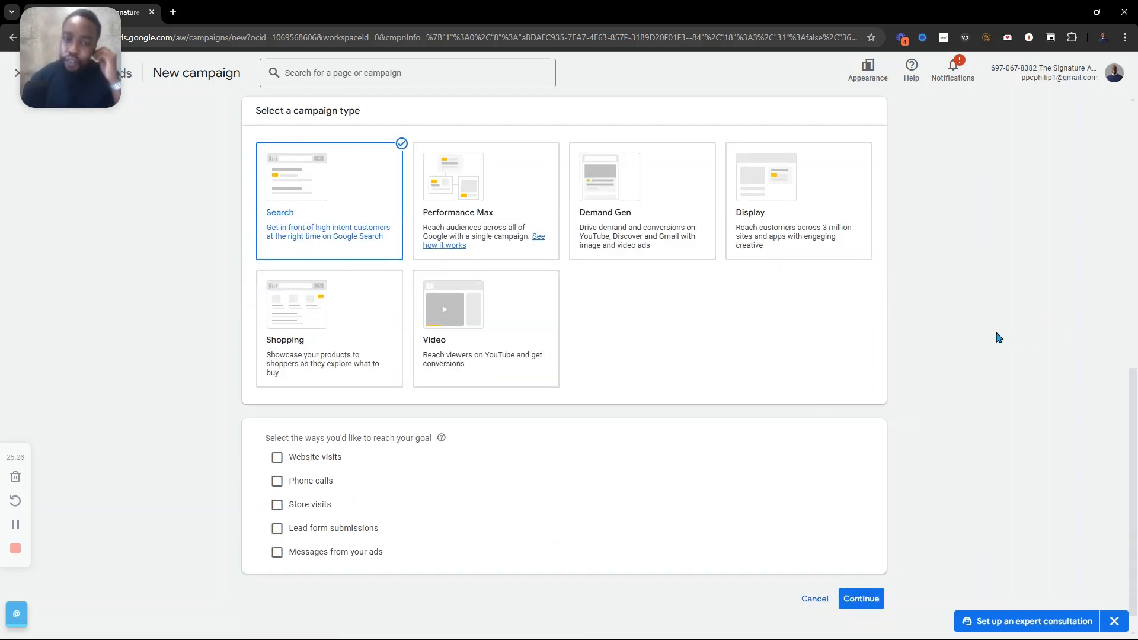
scroll(980, 368, down, 1)
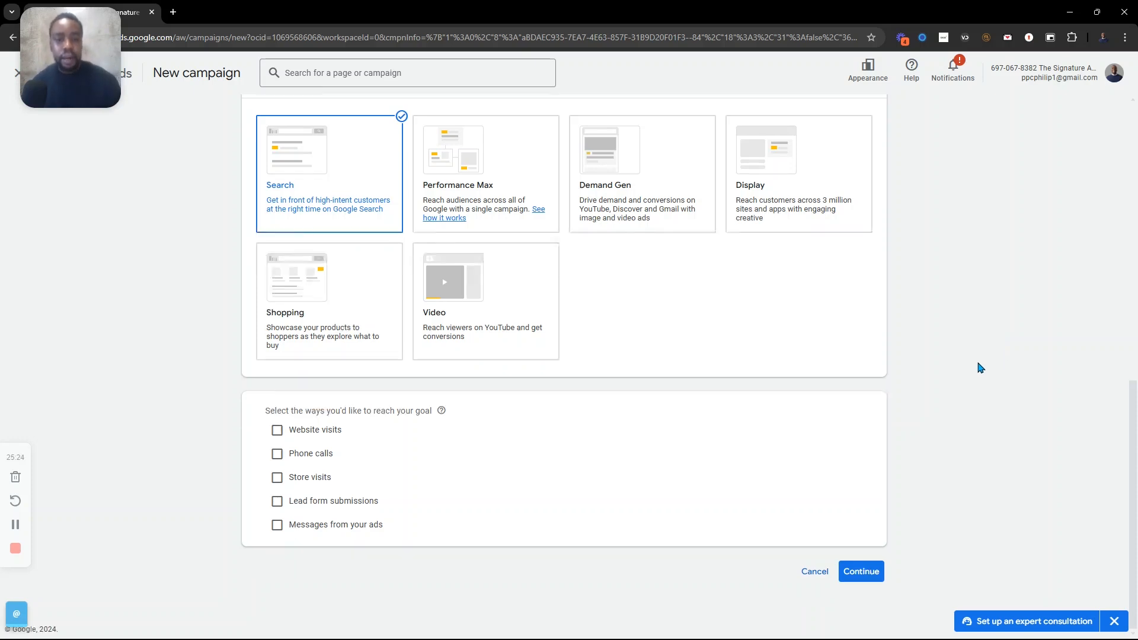
scroll(981, 368, up, 1)
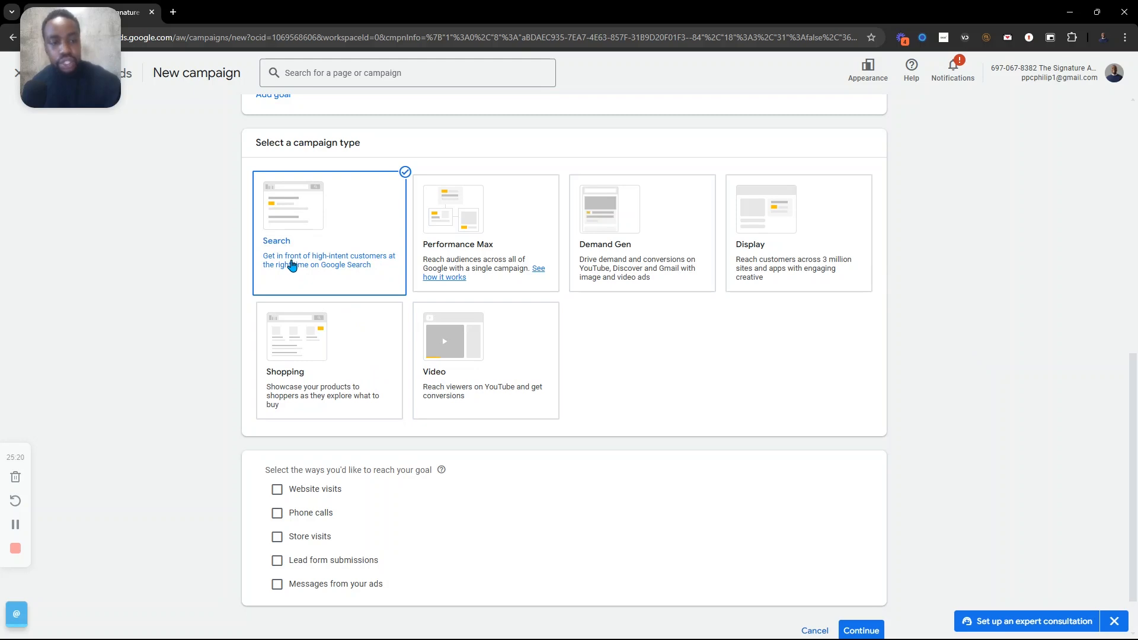
scroll(292, 264, down, 1)
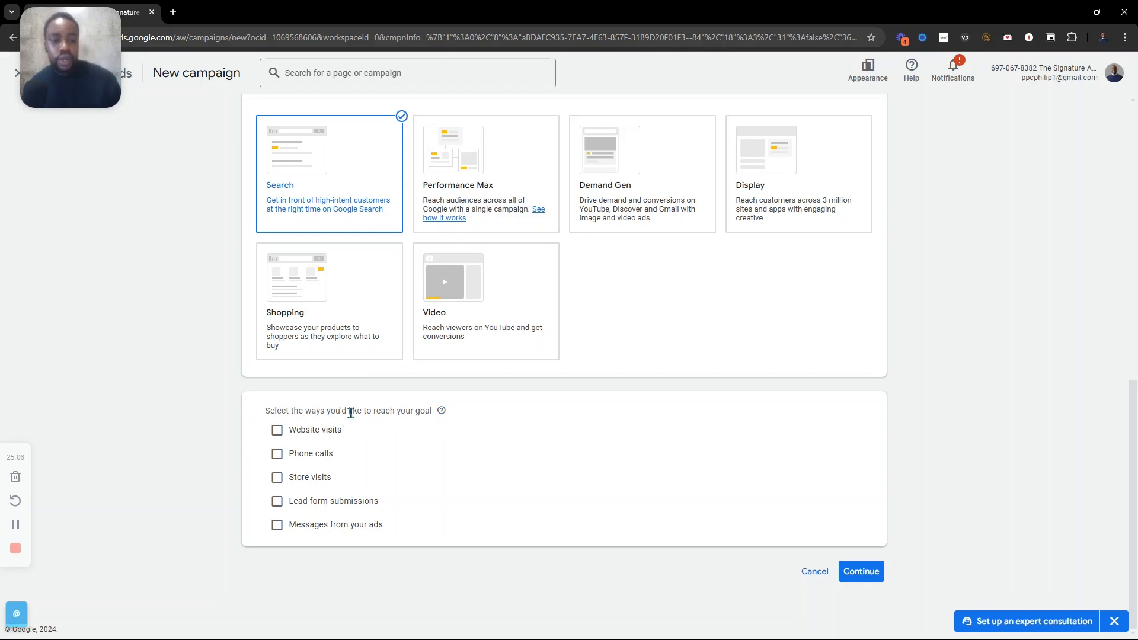
click(277, 430)
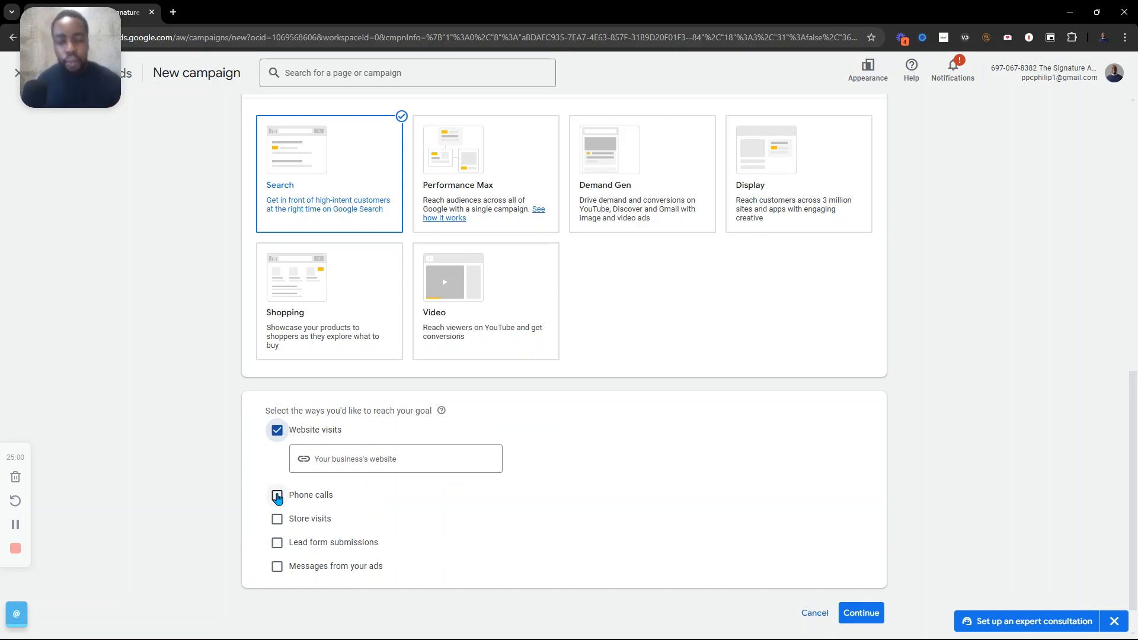
click(348, 461)
text(www.si)
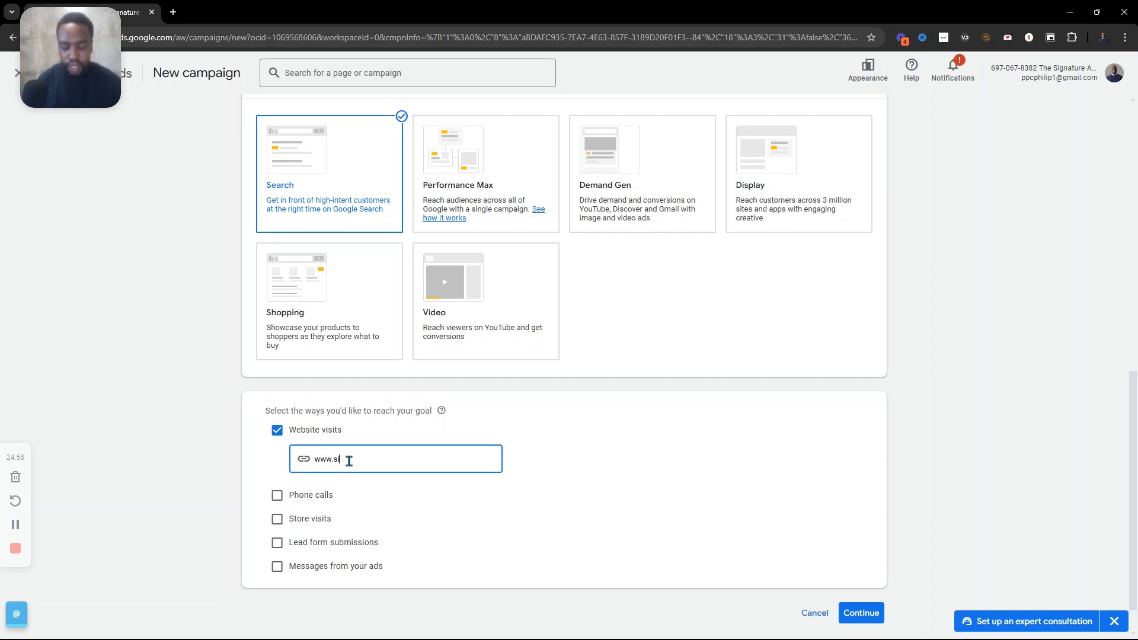
text(gnatureauto)
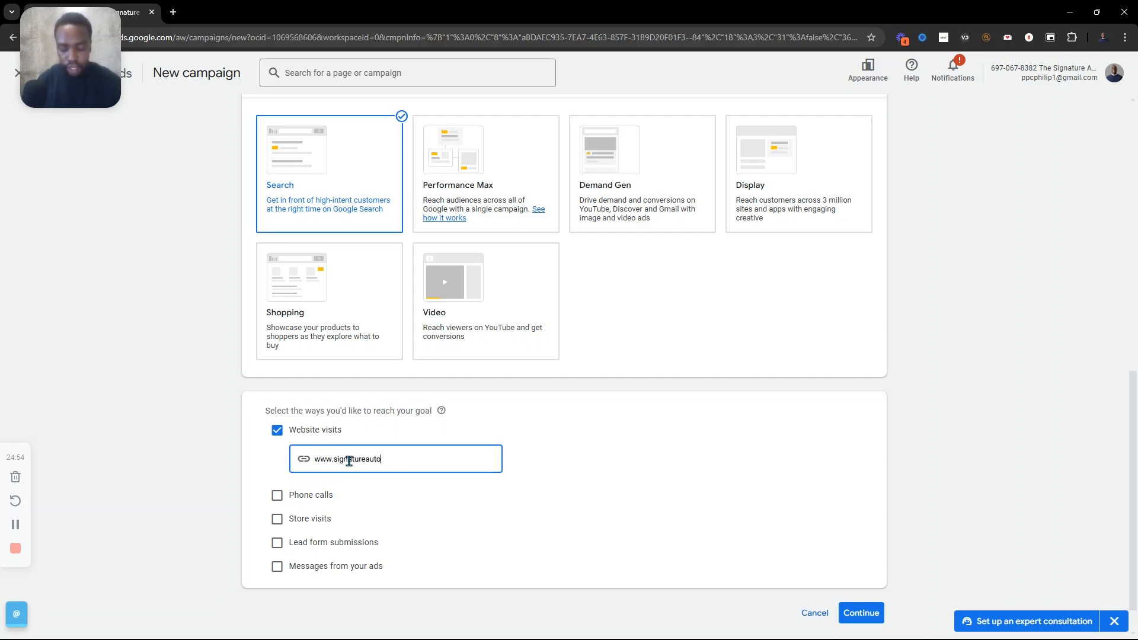
text(motive)
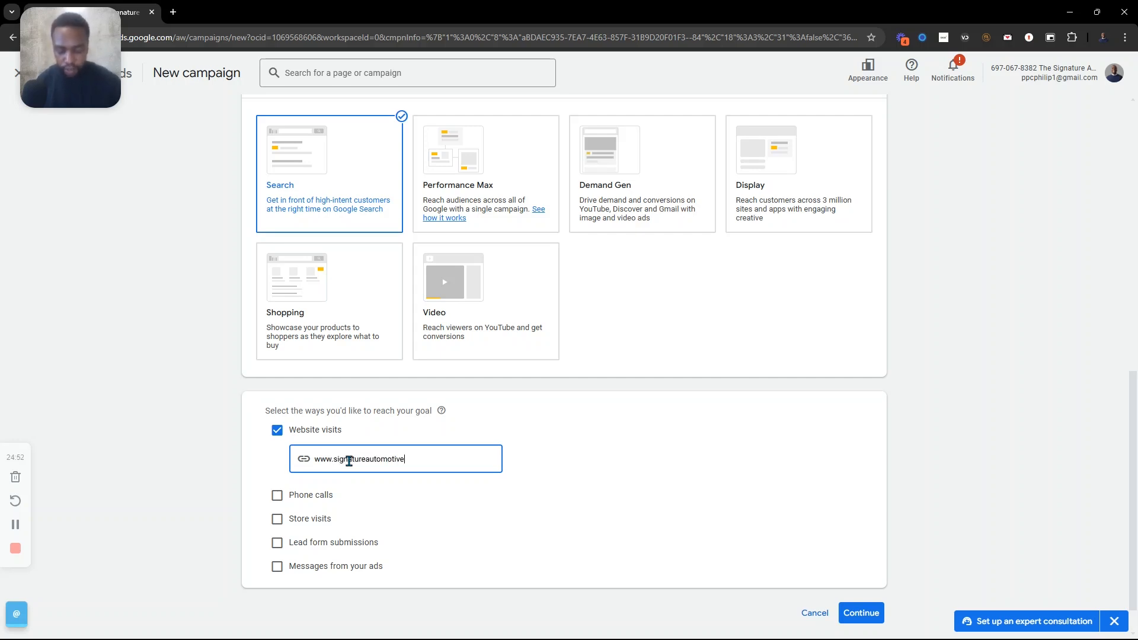
text(.com)
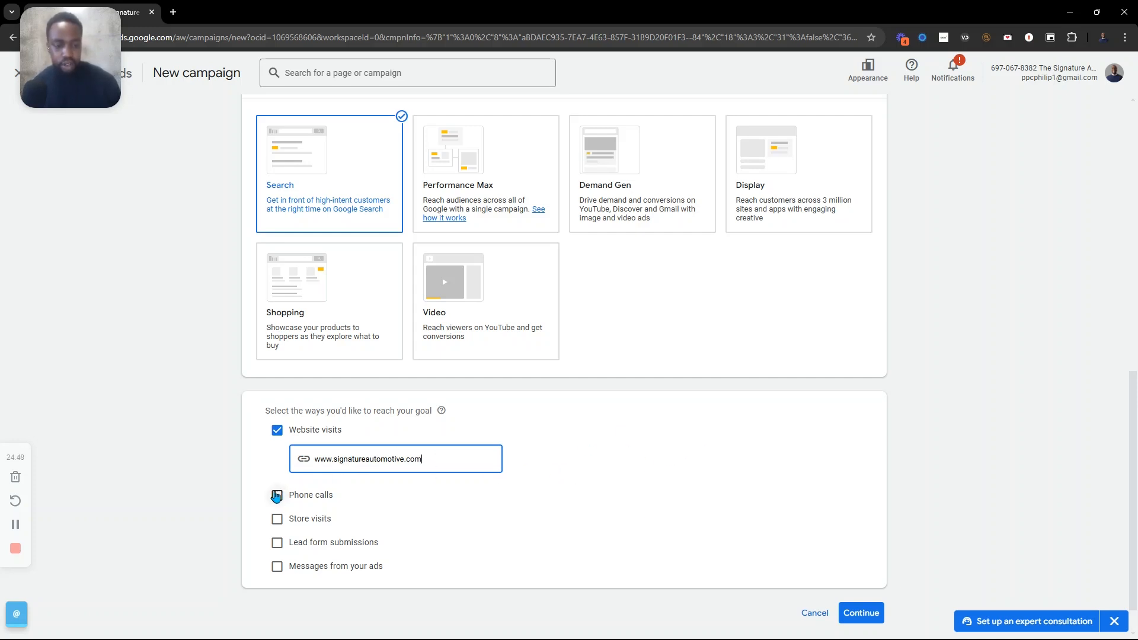
Try phone calls as a way to reach the goal, leaving the phone number empty.
click(281, 498)
scroll(569, 474, down, 2)
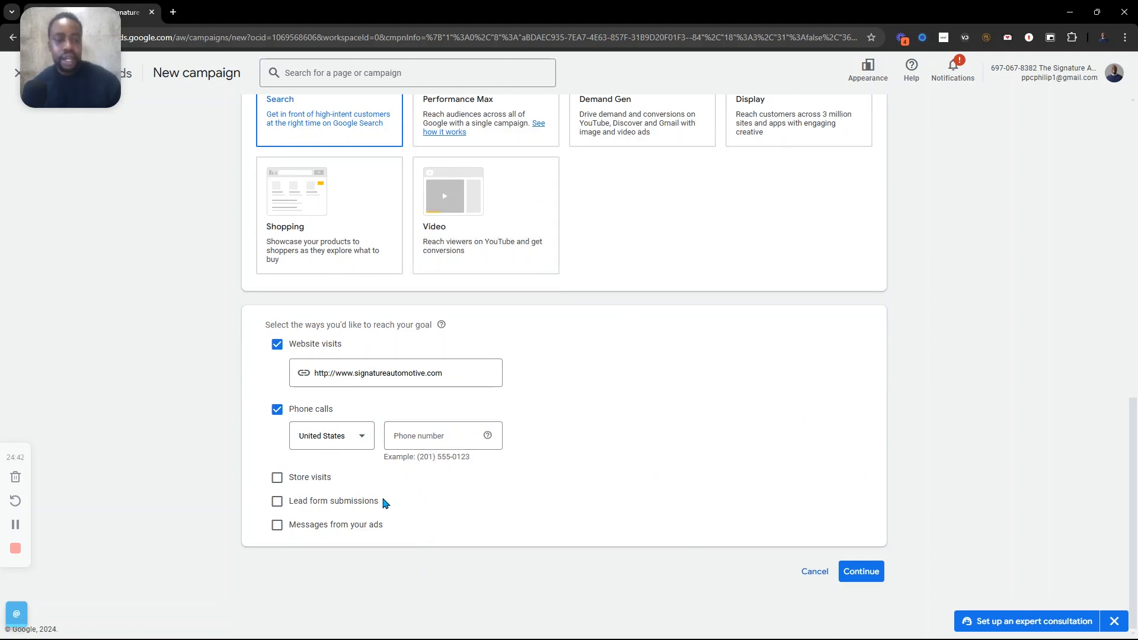
scroll(367, 155, up, 1)
scroll(334, 172, down, 1)
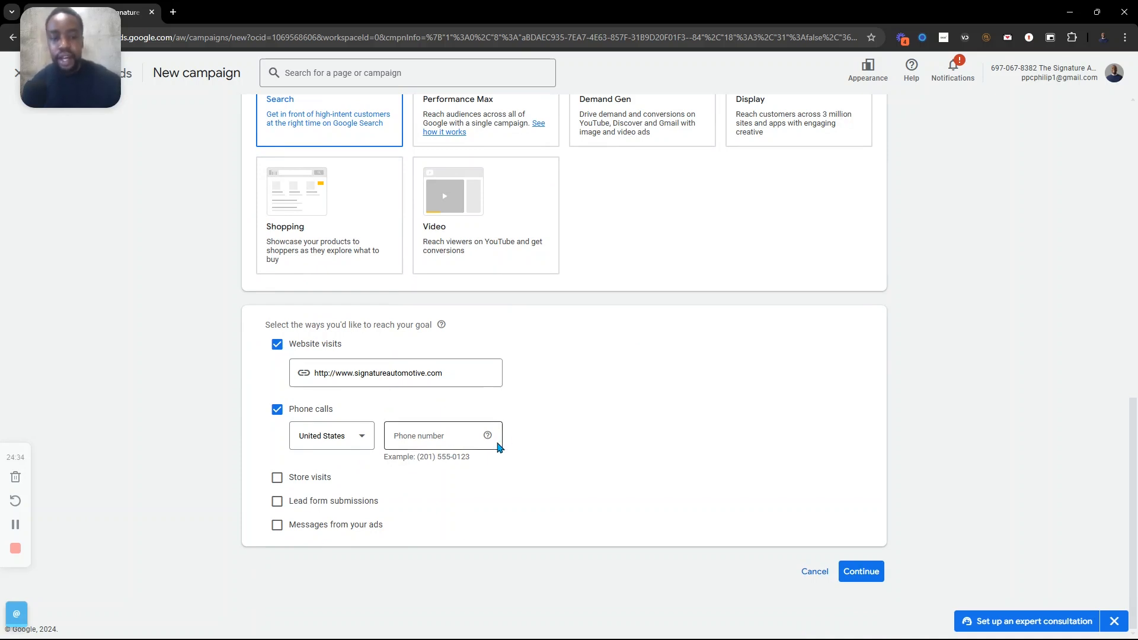
click(397, 437)
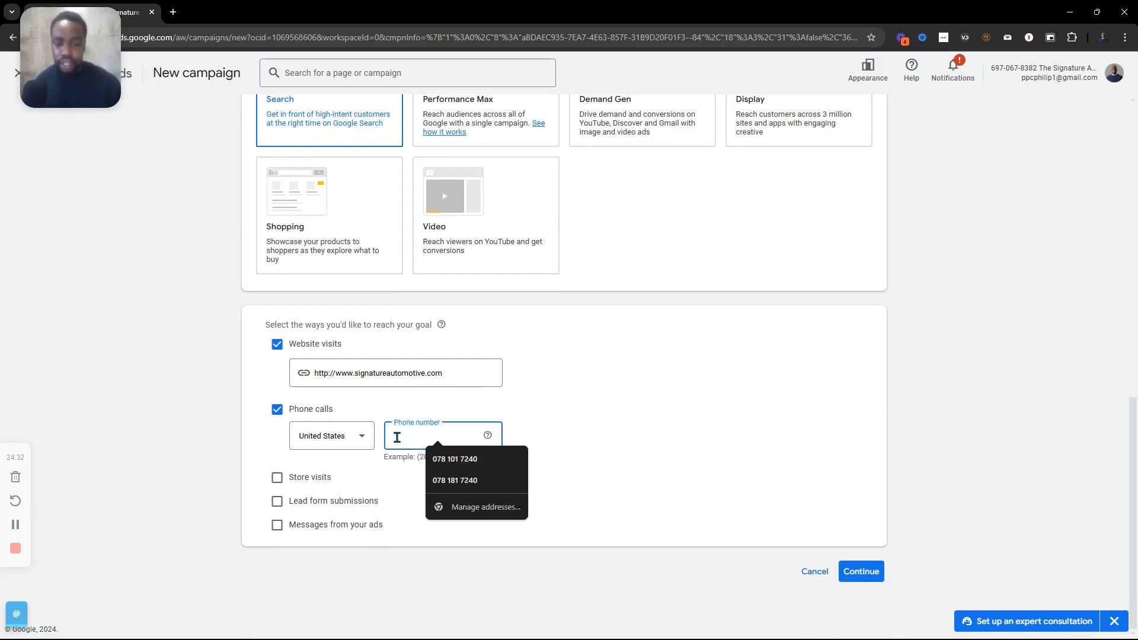
click(705, 449)
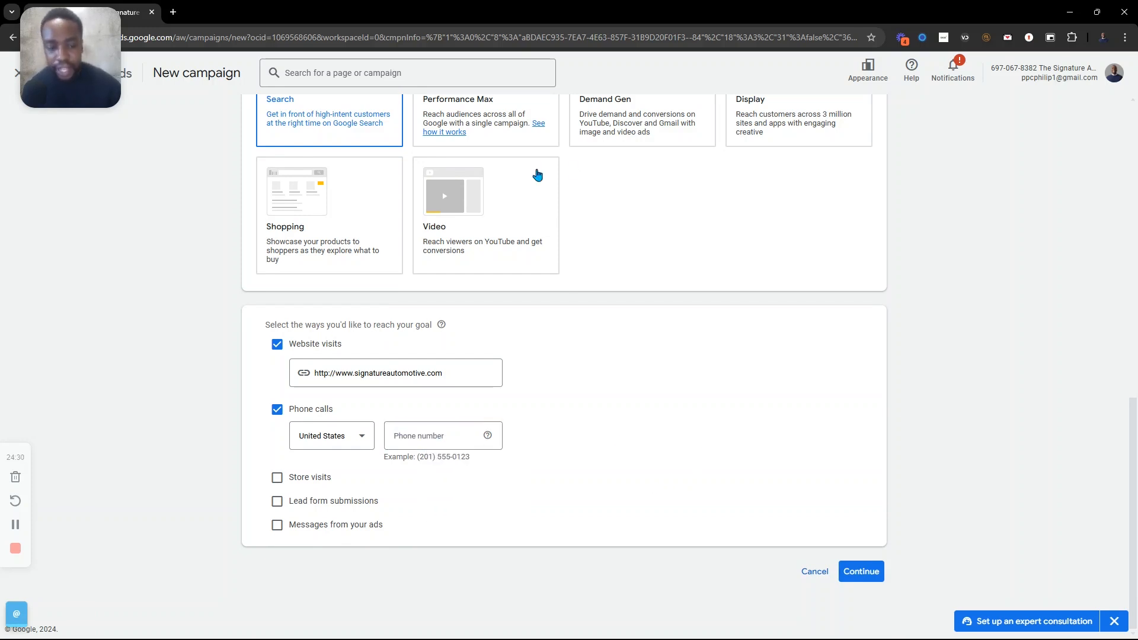
Deselect website visits and phone calls as ways to reach the goal, and try the lead form submissions option.
click(276, 409)
click(276, 389)
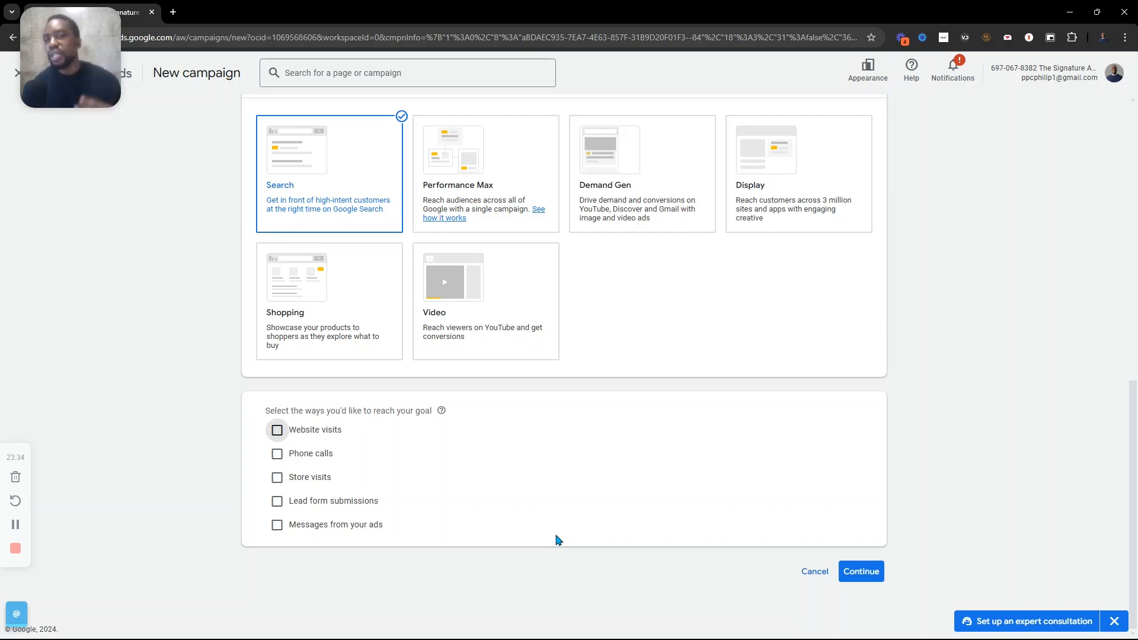
click(276, 502)
click(276, 503)
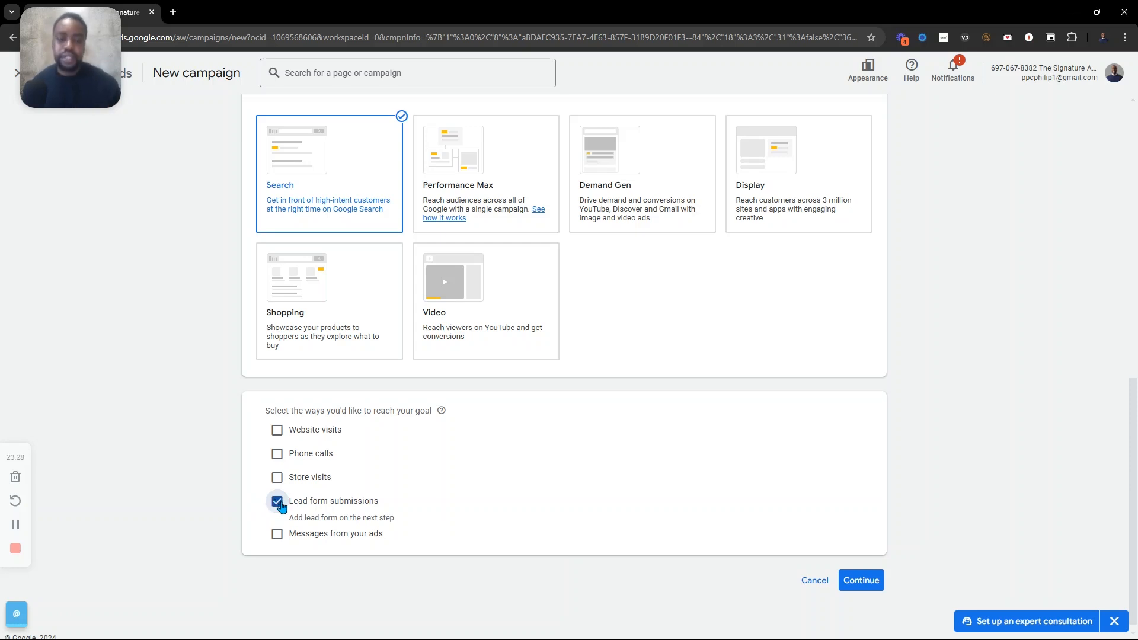
click(278, 505)
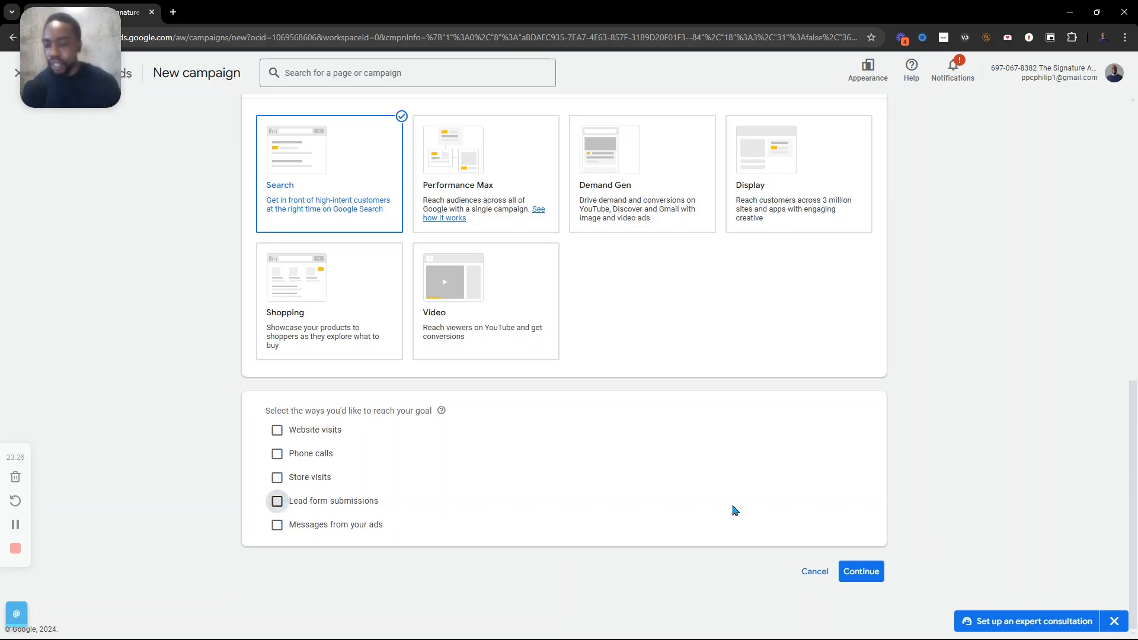
Name the campaign "Search Campaign 1" without selecting any way to reach the goal, and continue to the bidding settings.
click(869, 579)
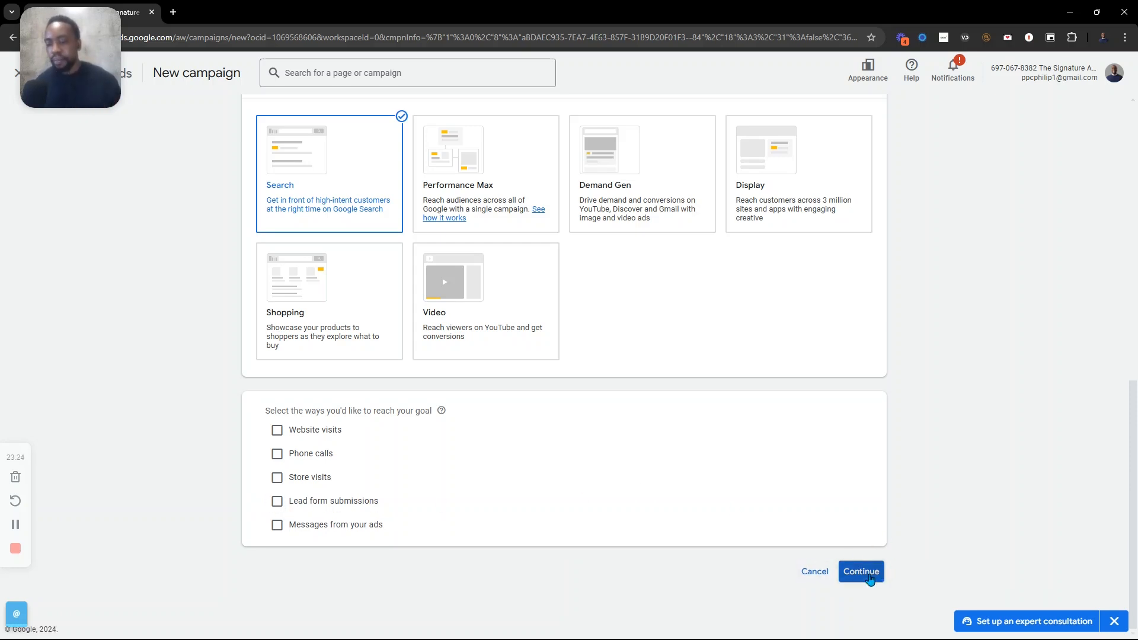
click(322, 498)
drag(330, 505, 246, 504)
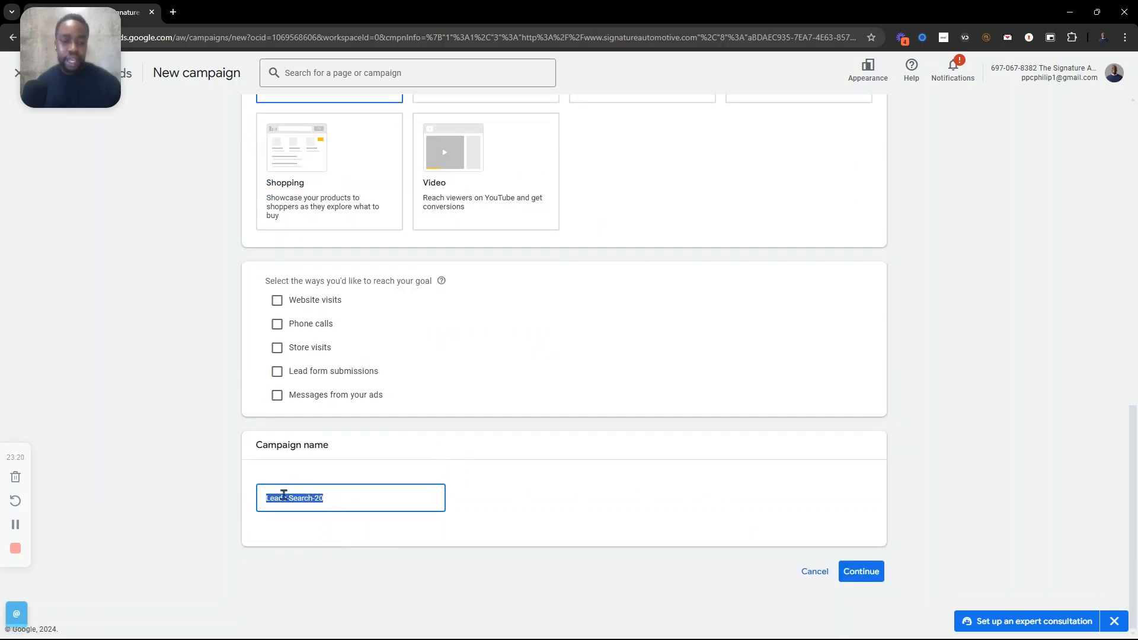
text(Sear)
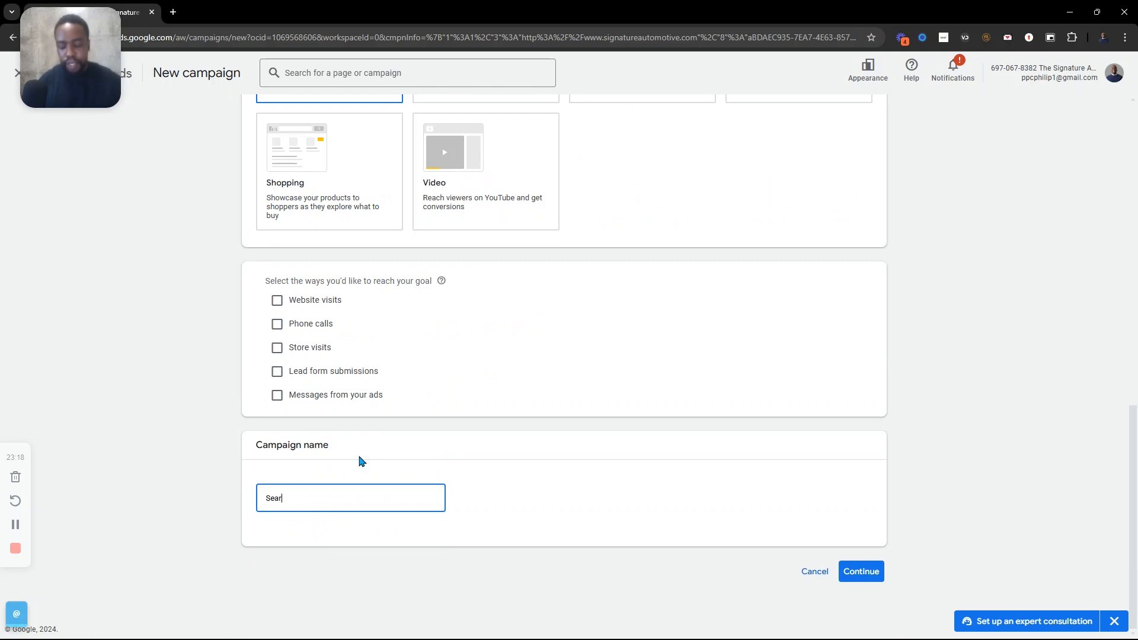
text(ch Campign 1)
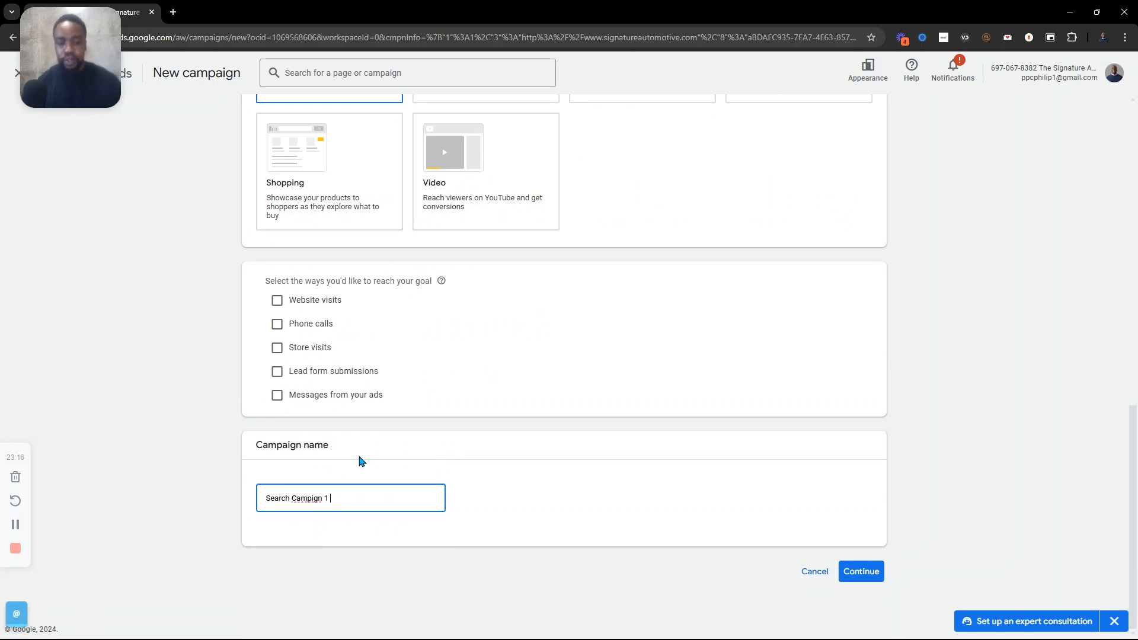
right_click(305, 498)
click(368, 141)
click(350, 498)
click(861, 571)
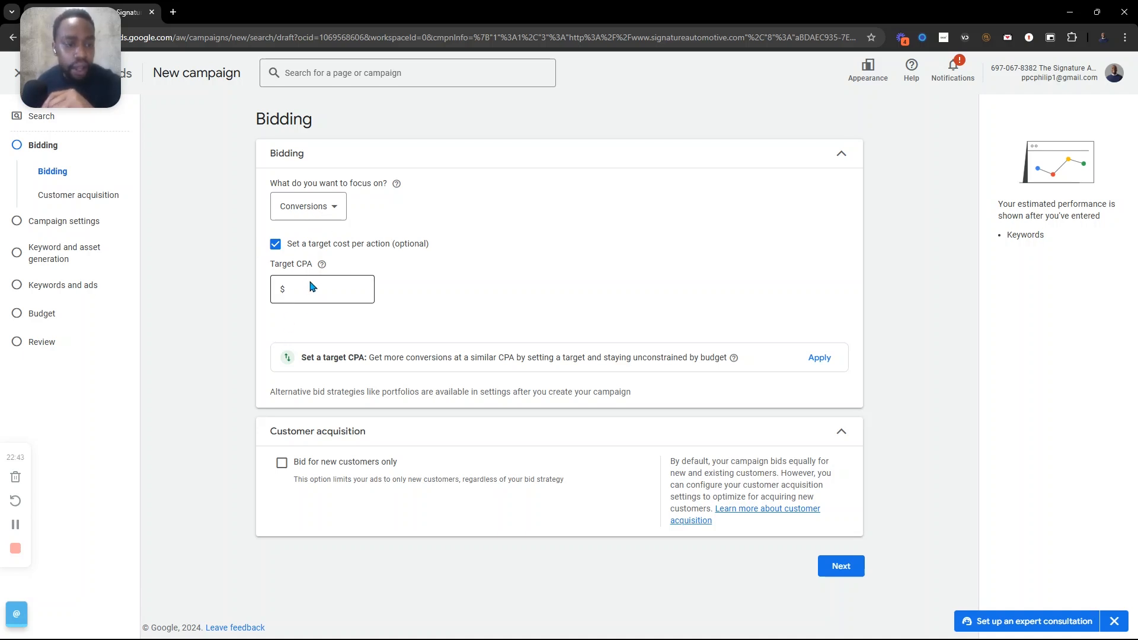
Turn off the target cost per action and enable bidding for new customers only.
click(275, 244)
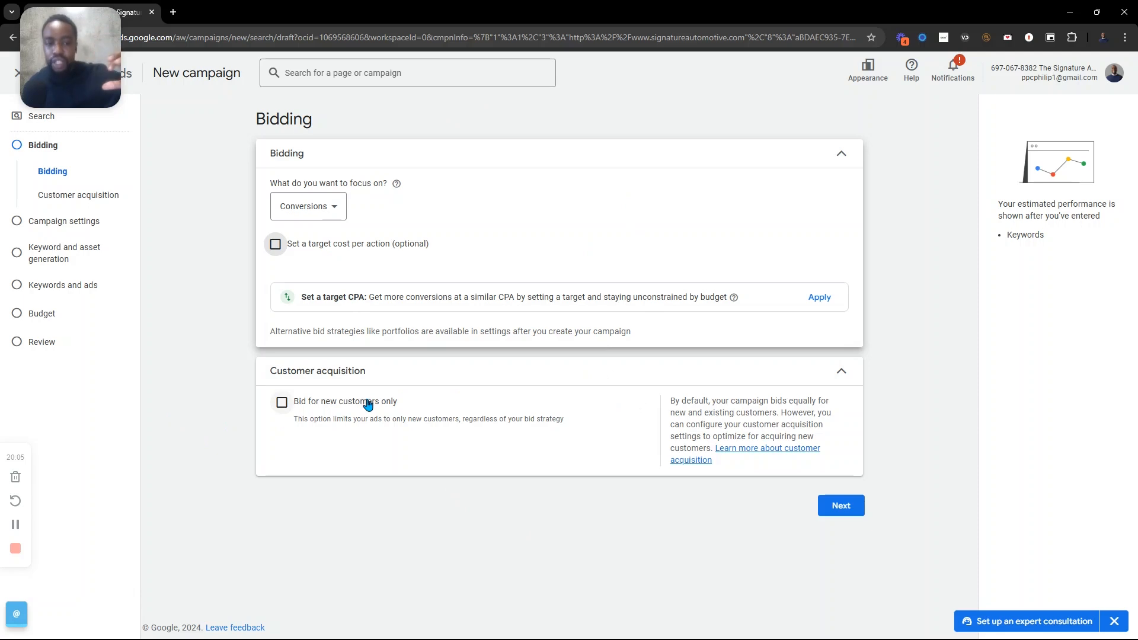
click(282, 403)
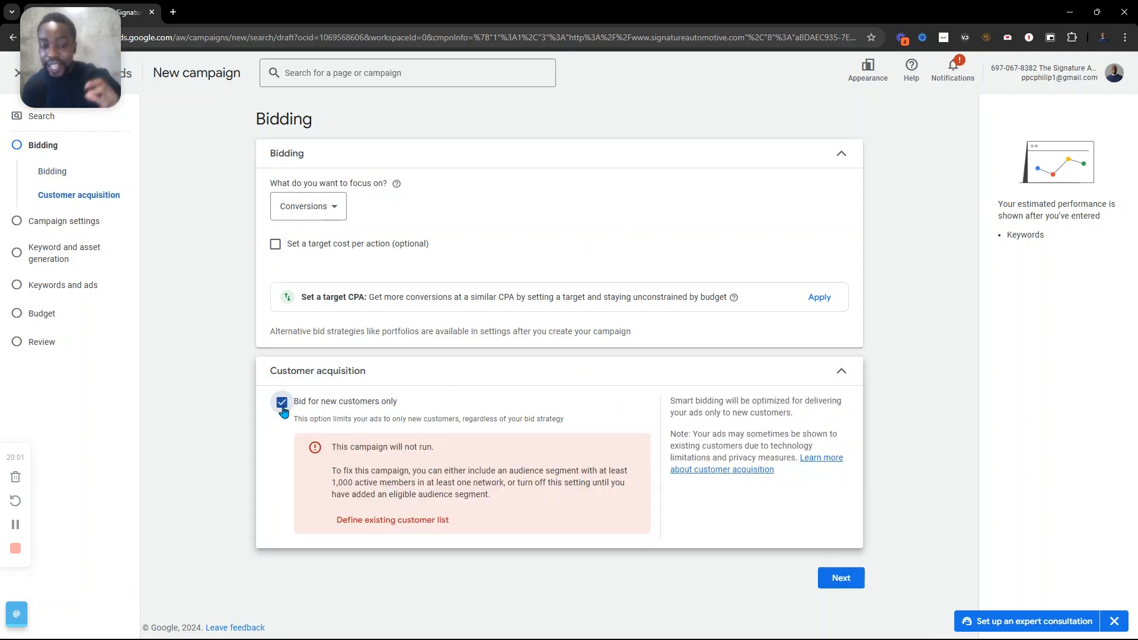
Turn off bidding for new customers only and continue to the campaign settings.
drag(331, 483, 414, 485)
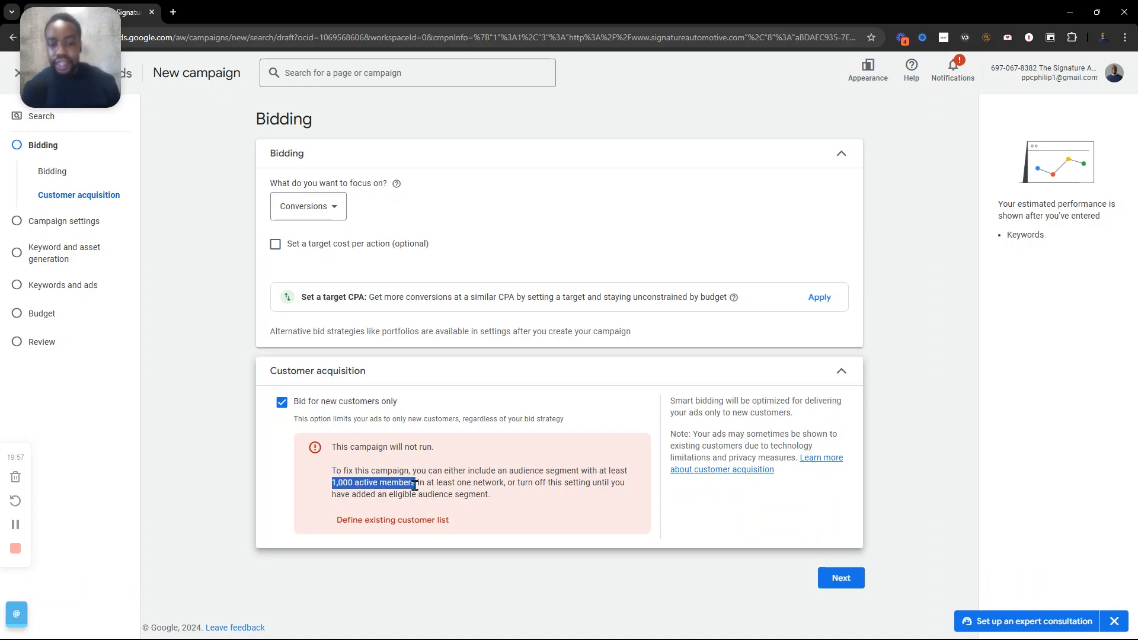
click(415, 485)
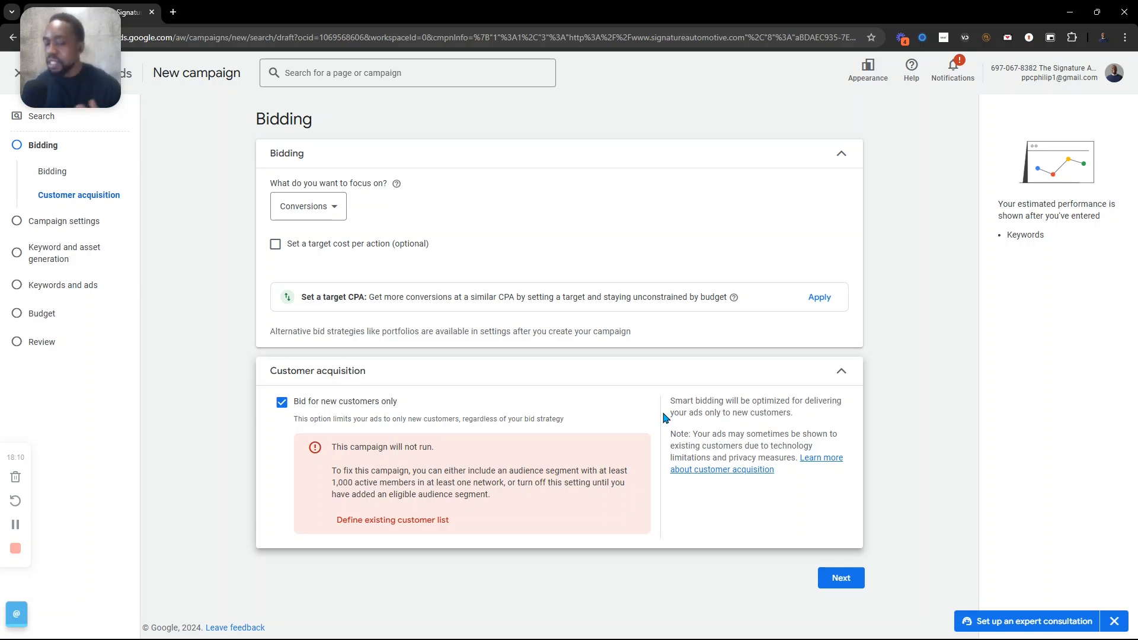
click(283, 403)
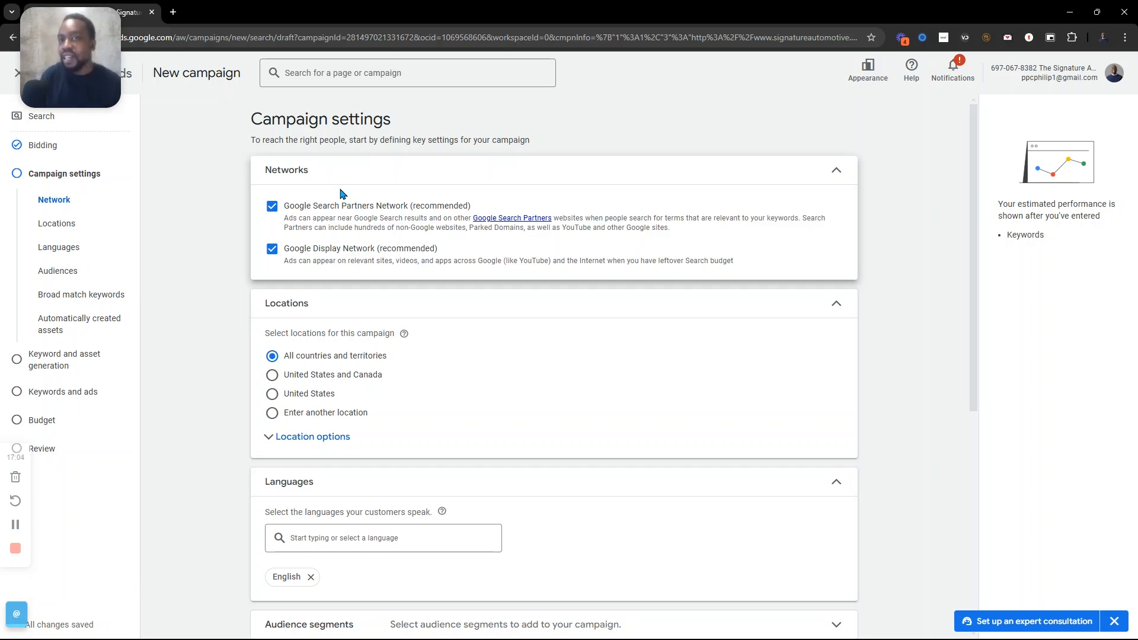
Exclude the Google Search Partners Network and the Google Display Network from the campaign.
click(271, 208)
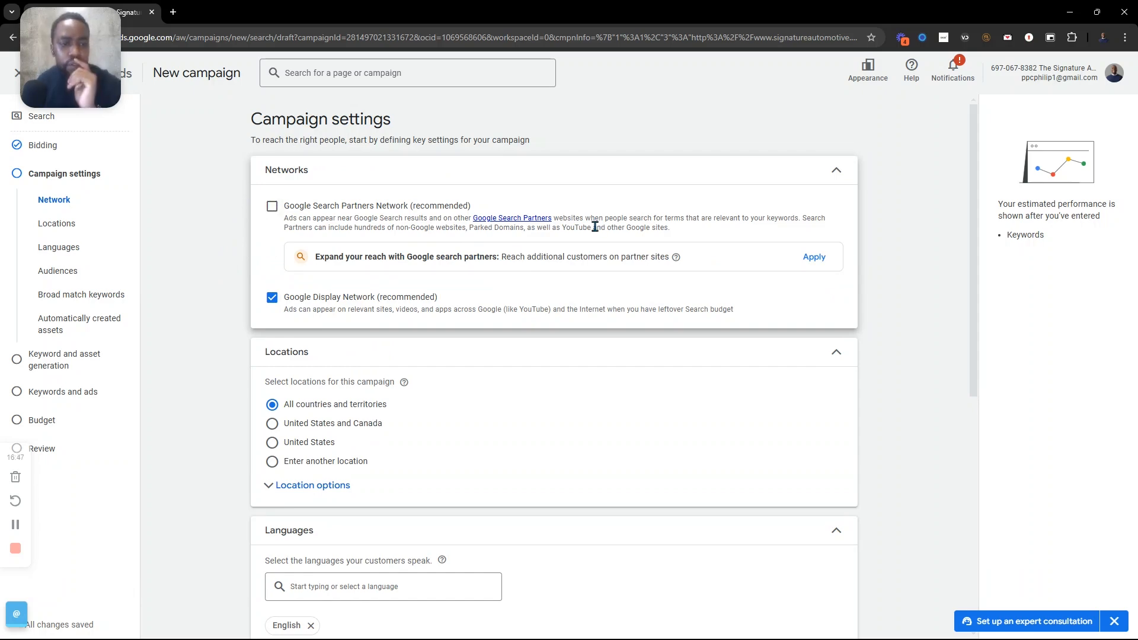
click(272, 299)
scroll(285, 267, down, 2)
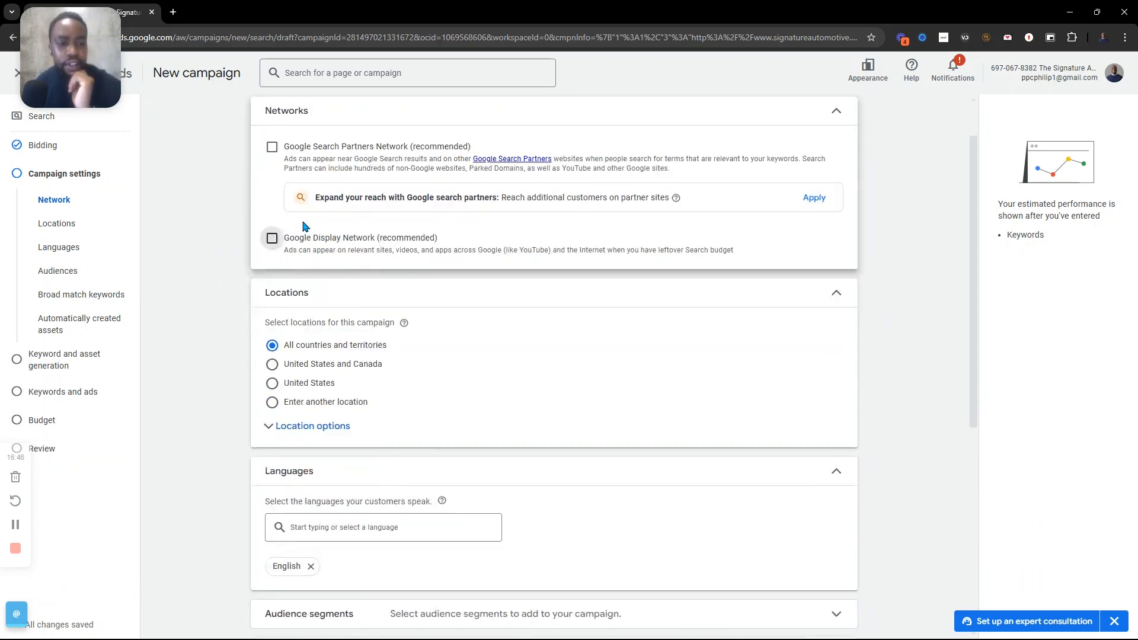
scroll(742, 218, down, 2)
scroll(564, 195, up, 4)
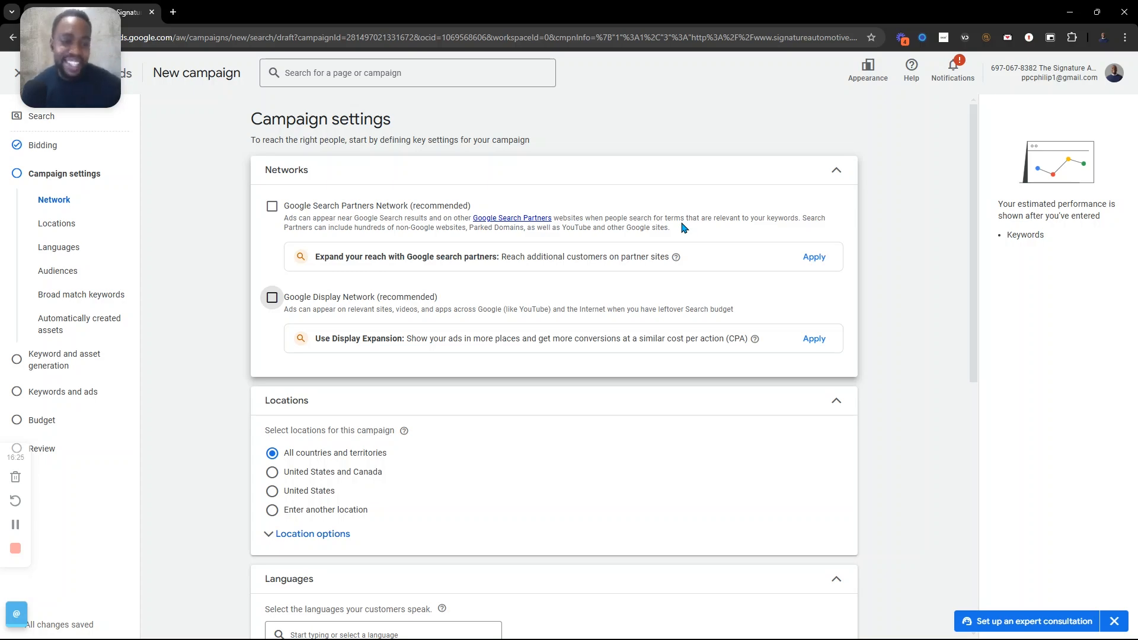
scroll(684, 228, down, 1)
scroll(684, 228, up, 1)
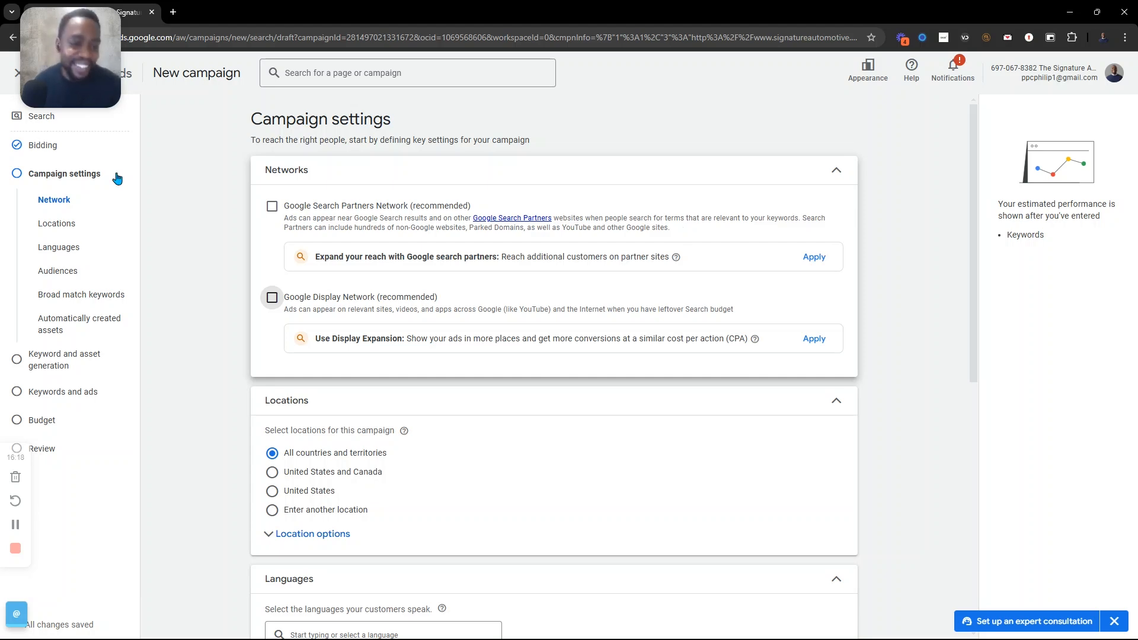
Expand the location options, choose to enter another location, and open the advanced location search.
scroll(213, 228, down, 1)
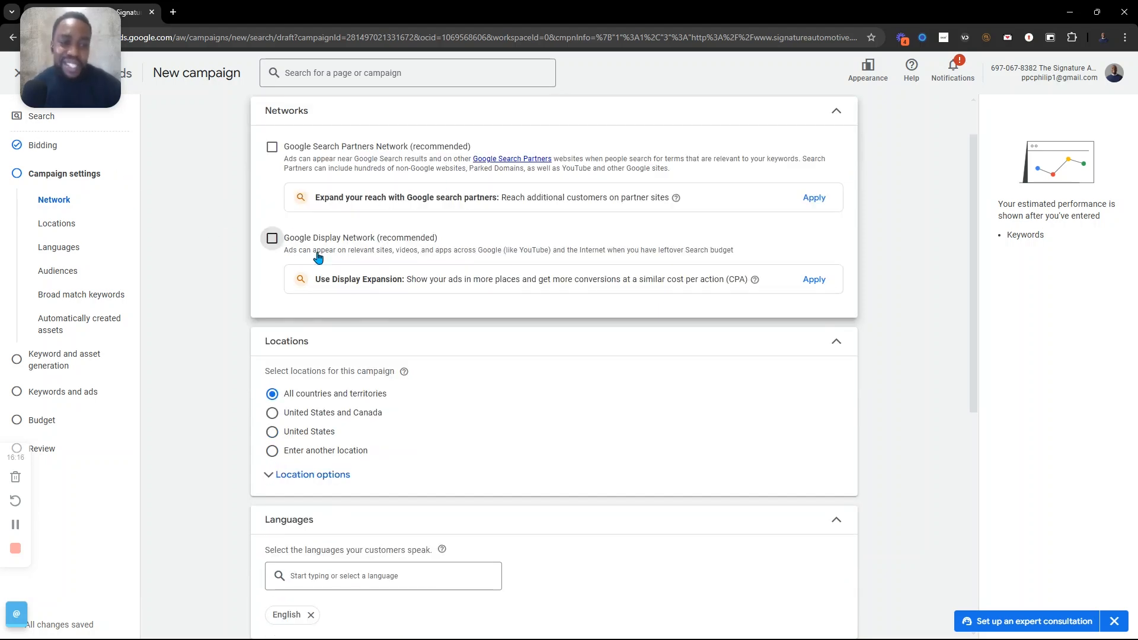
scroll(318, 276, down, 3)
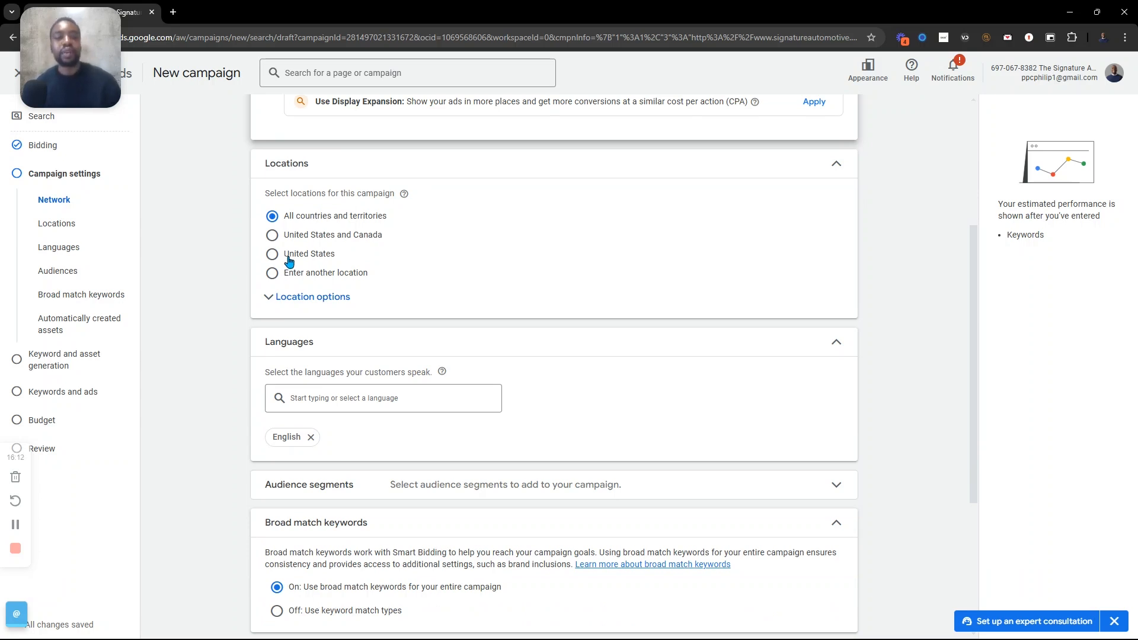
click(304, 304)
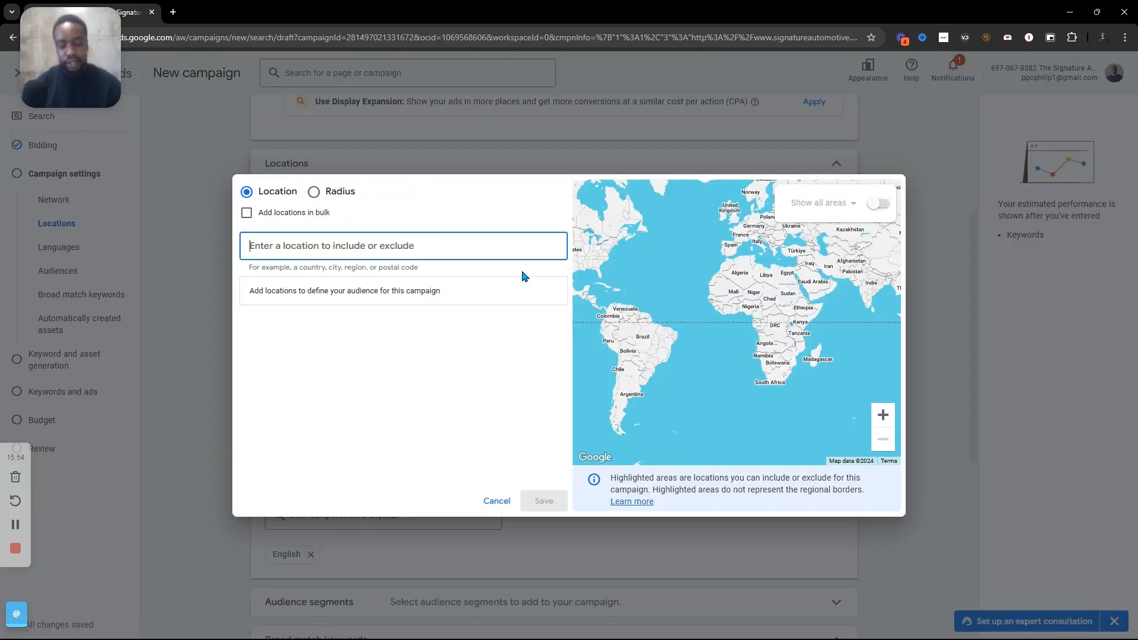
Try including New York state and a 100-mile radius around New York, NY as the campaign's locations.
text(new york)
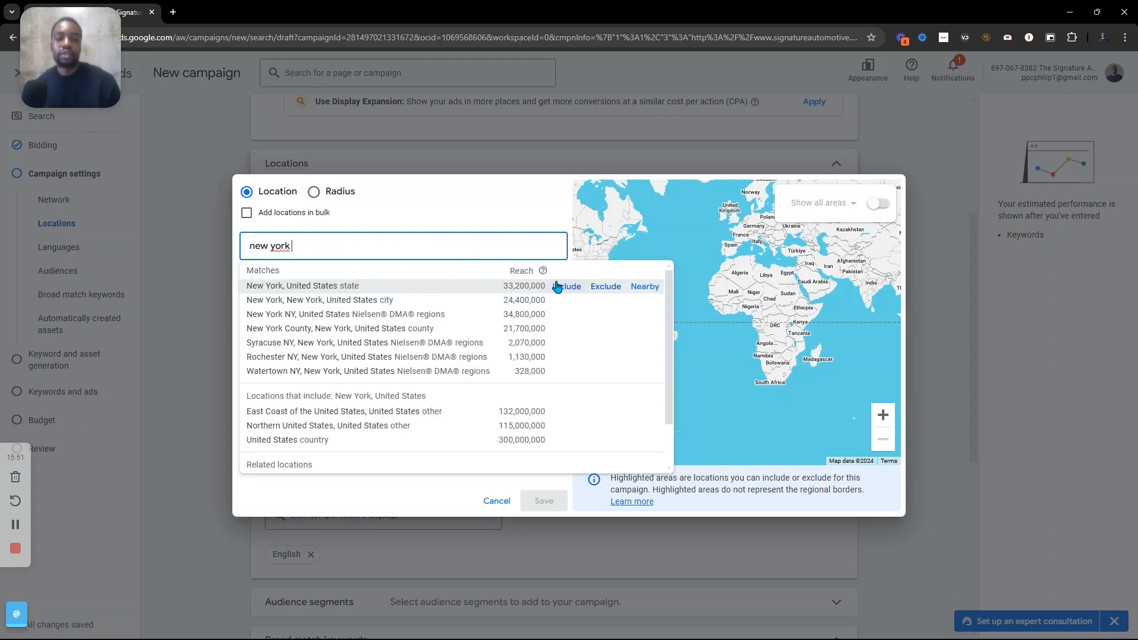
click(557, 286)
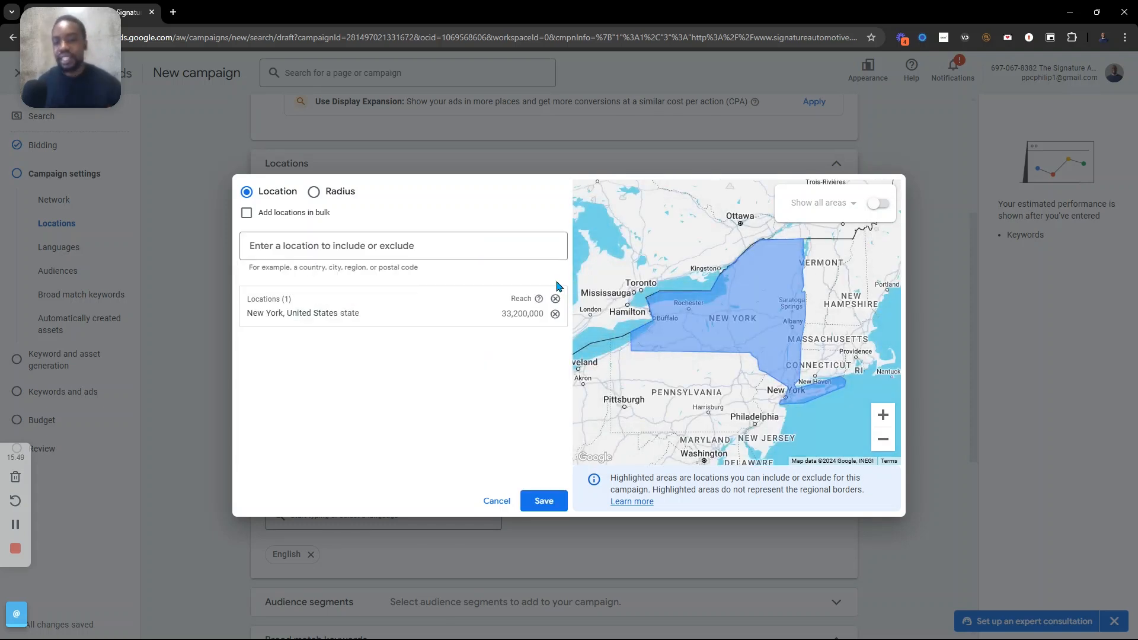
click(314, 191)
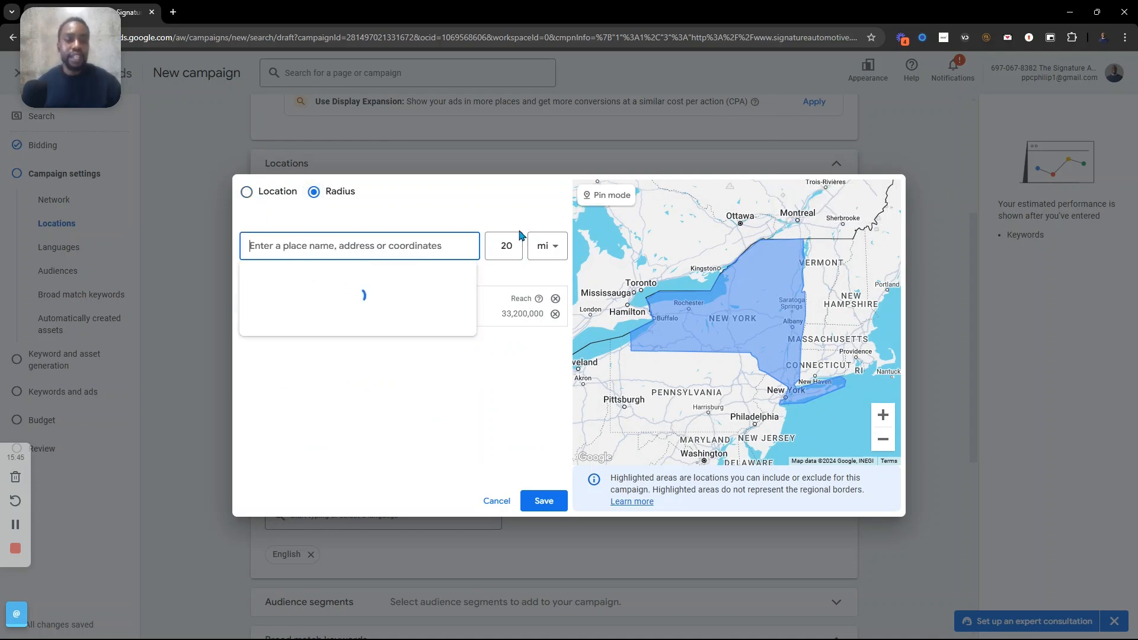
text(new york)
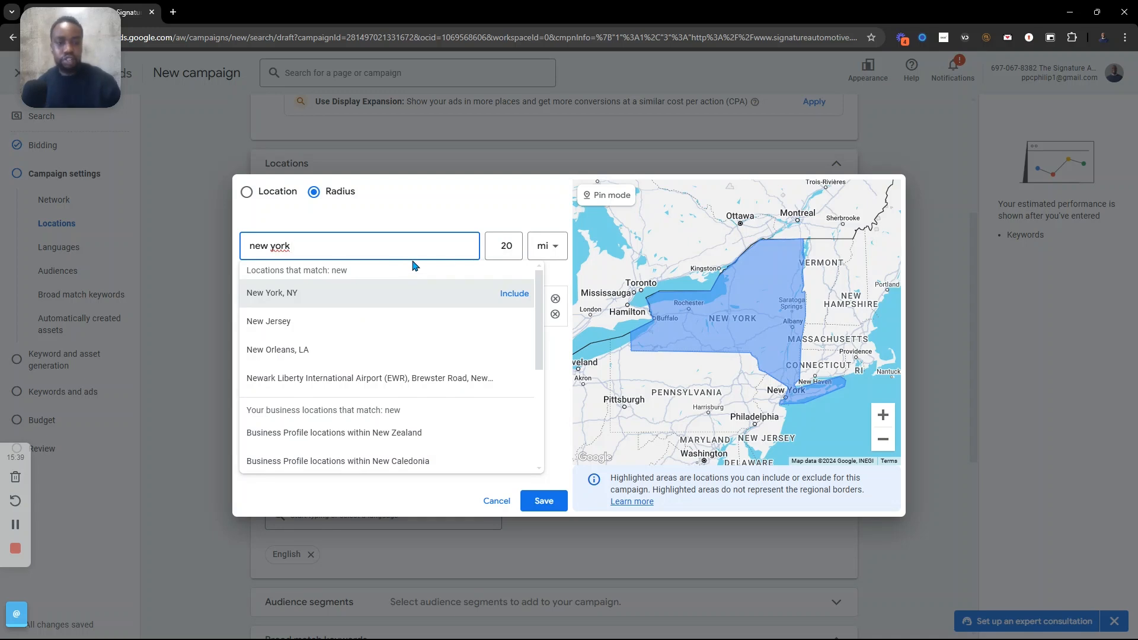
drag(507, 244, 477, 245)
key(BackSpace)
text(10)
click(471, 249)
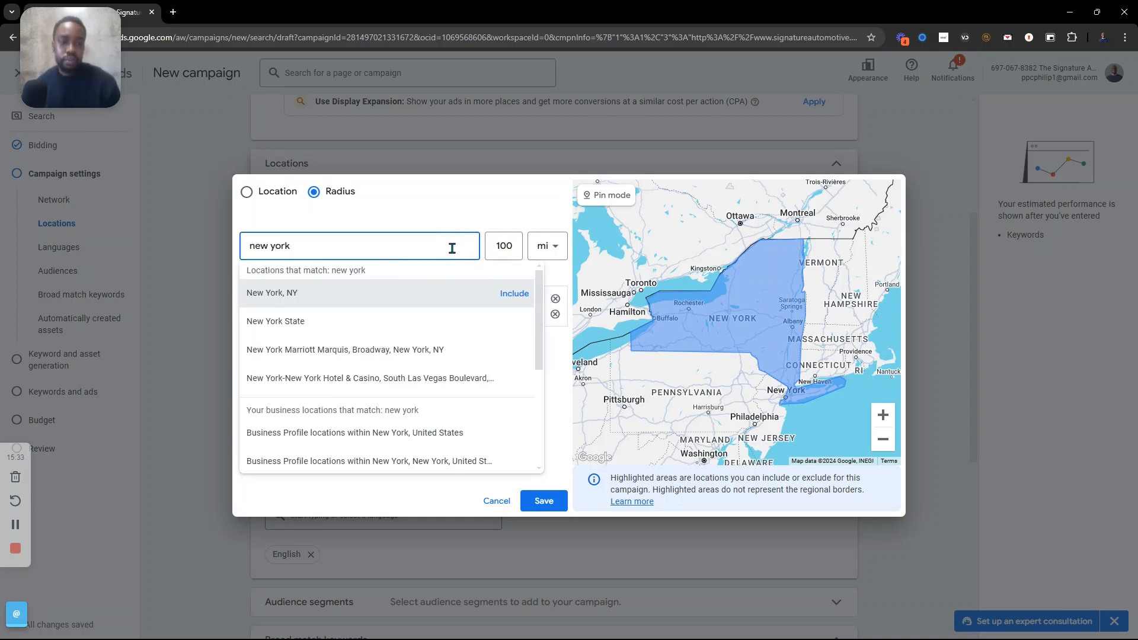
click(533, 298)
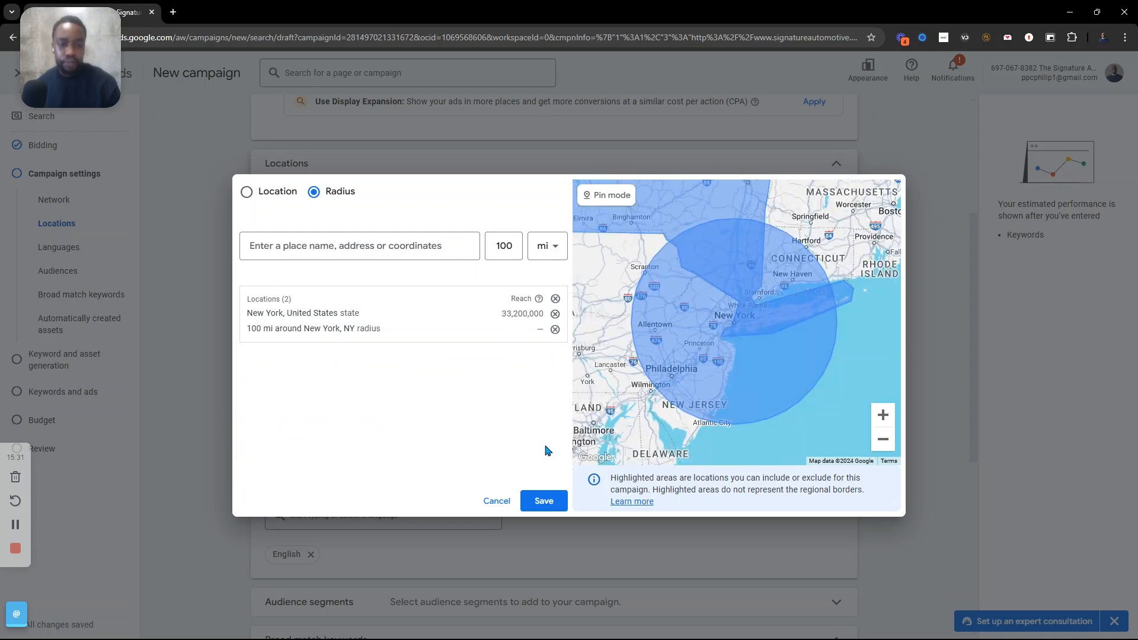
Remove New York state from the included locations and cancel the advanced location search.
click(555, 313)
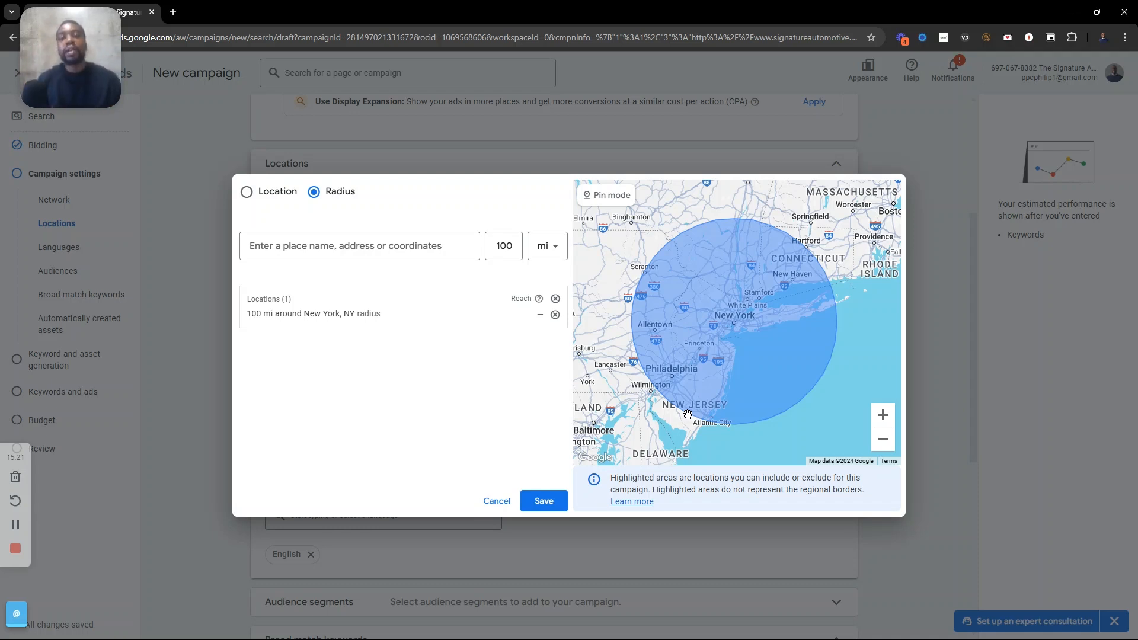
click(382, 248)
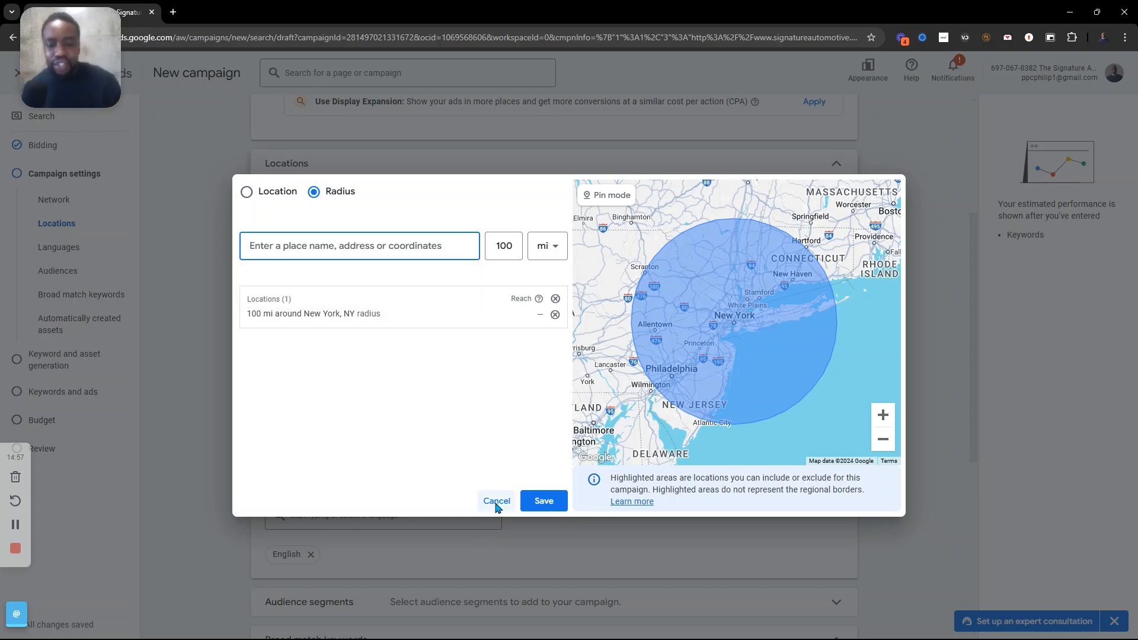
click(495, 503)
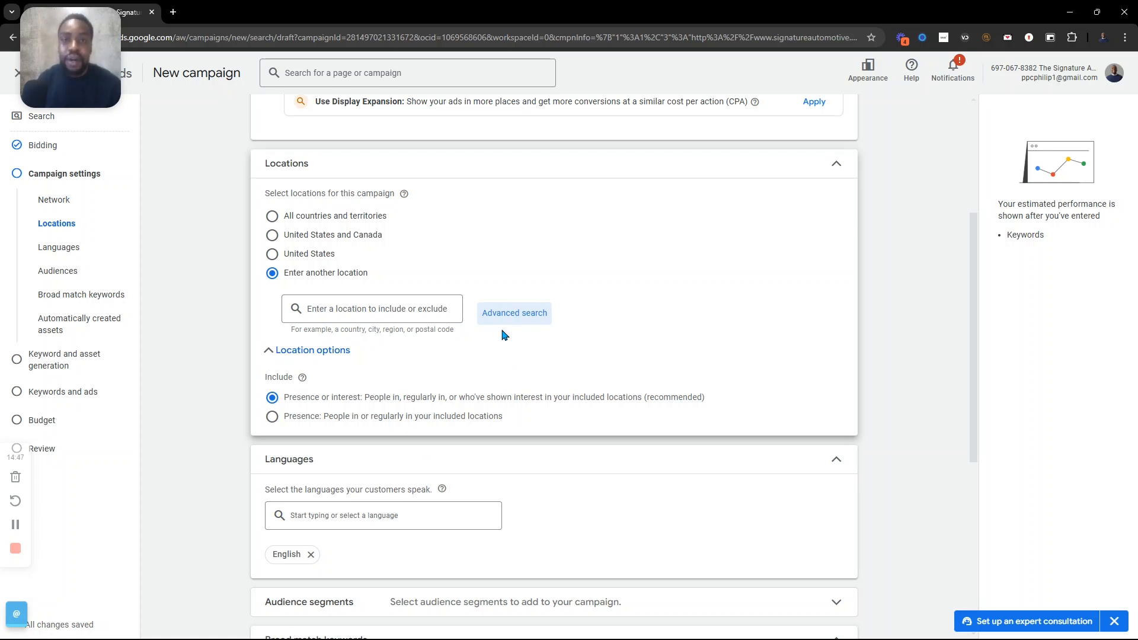
Restrict location targeting to Presence, covering only people in or regularly in the included locations.
scroll(514, 323, down, 2)
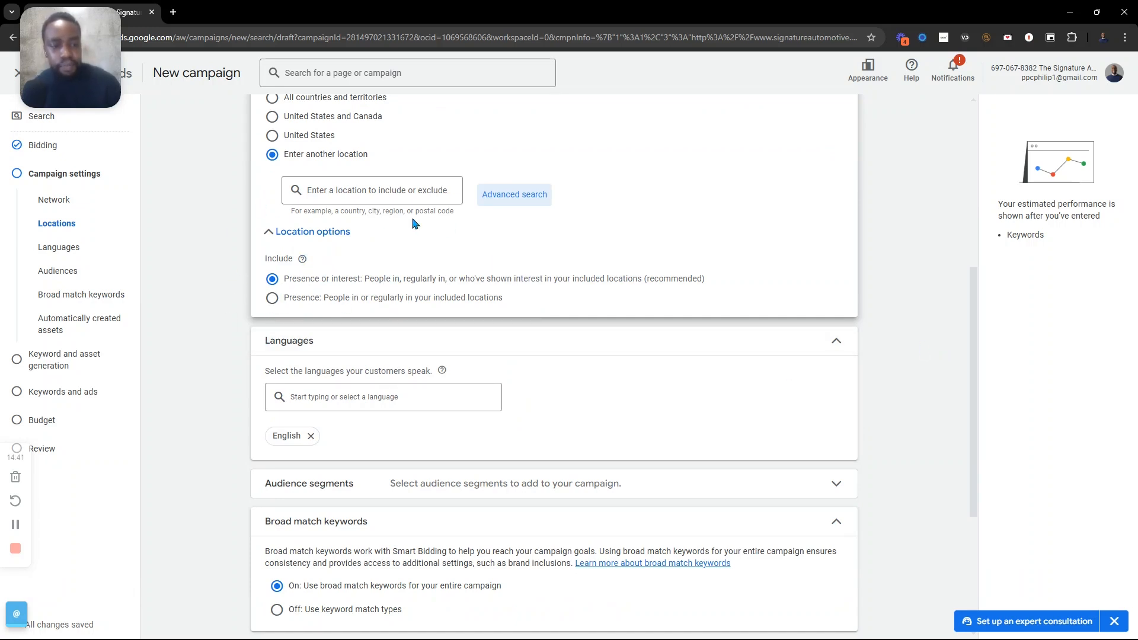
scroll(292, 299, down, 1)
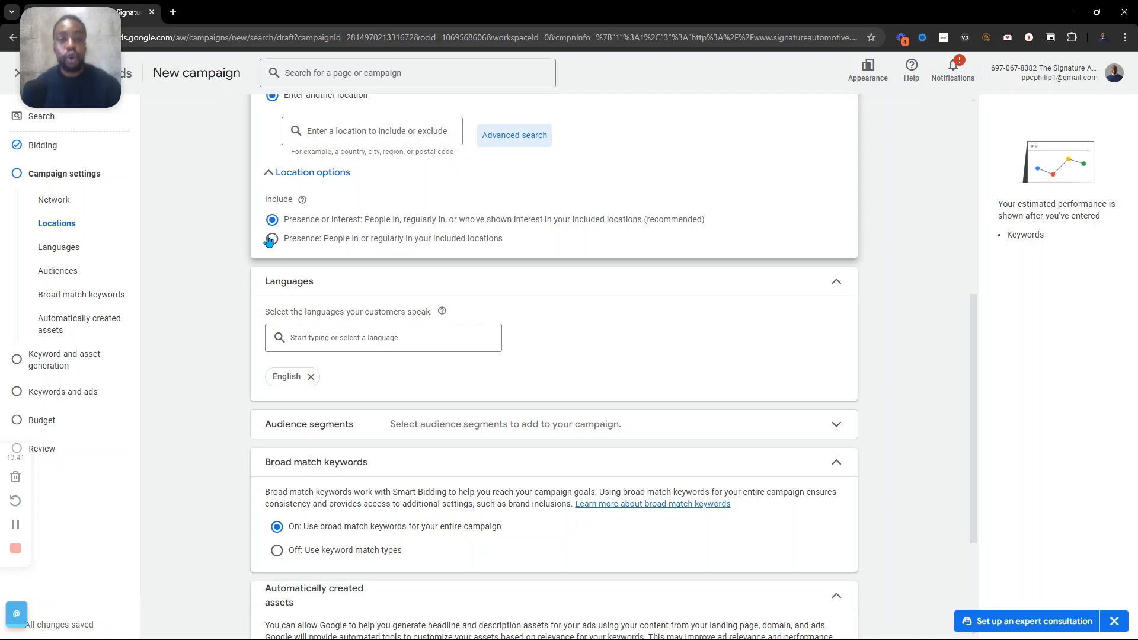
click(272, 239)
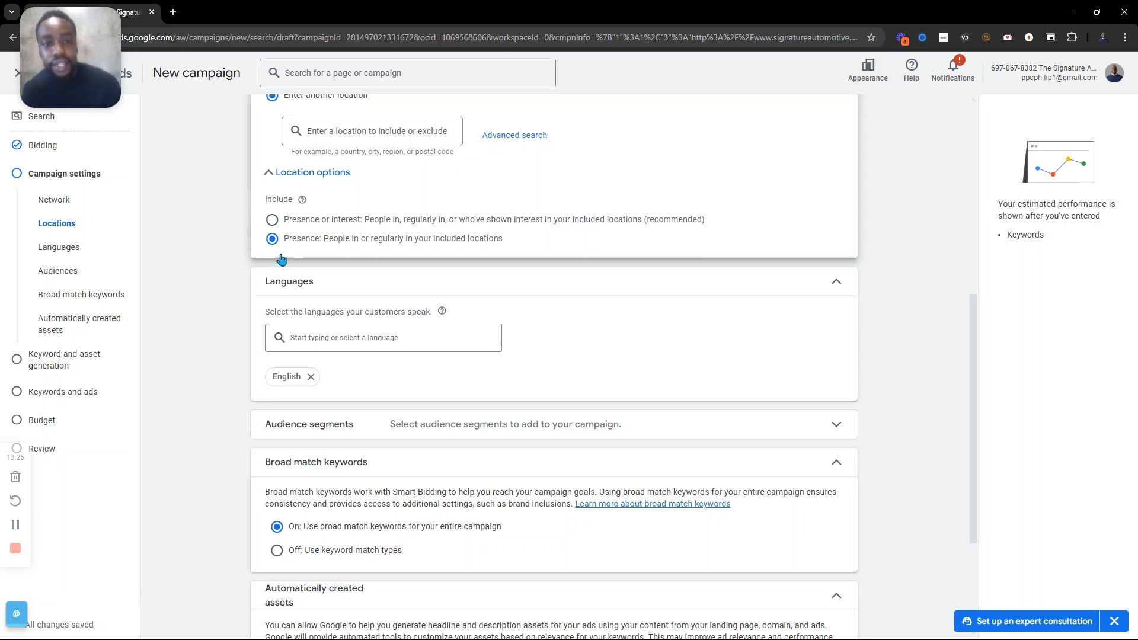
Expand the audience segments and add Autos & Vehicles, Auto Parts & Accessories, and Auto Enthusiasts.
scroll(284, 129, down, 3)
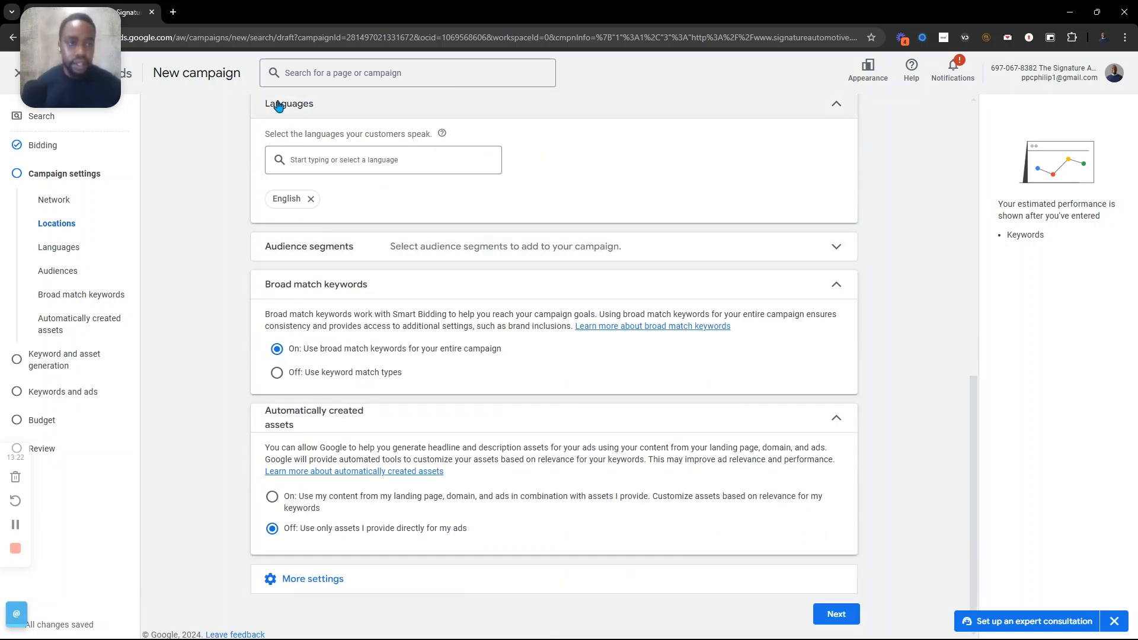
scroll(287, 137, up, 1)
click(836, 306)
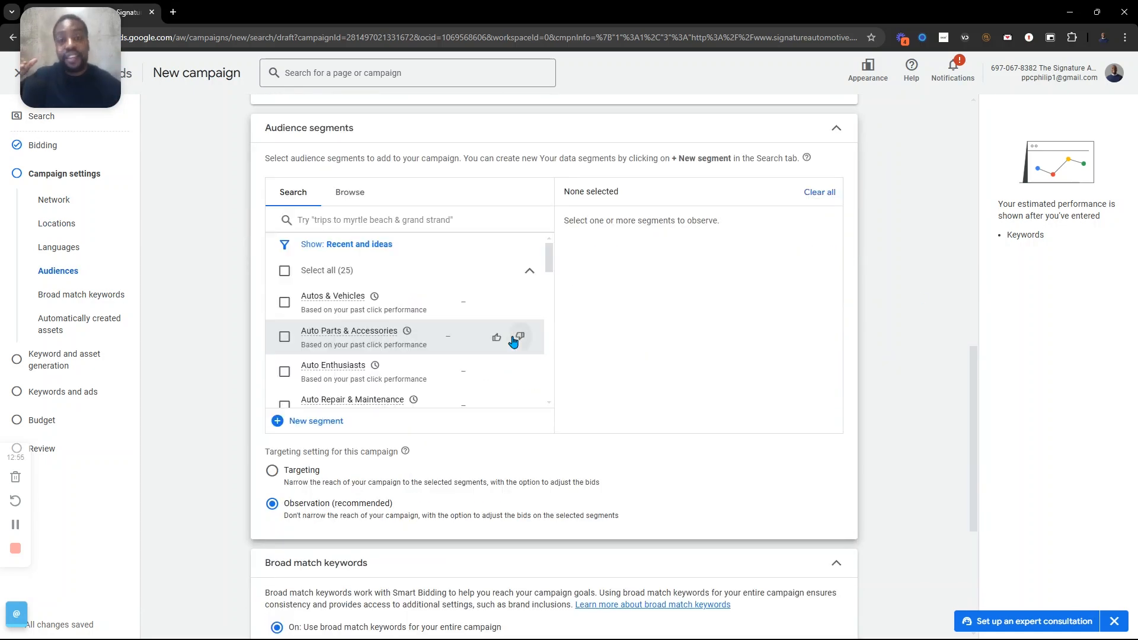
click(412, 219)
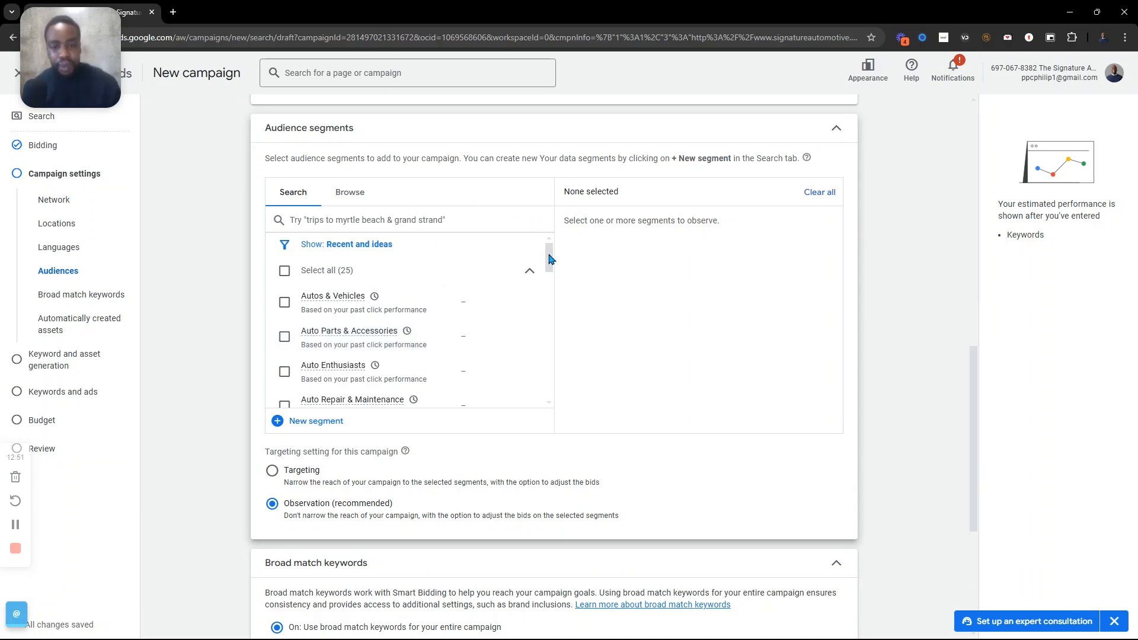
scroll(534, 259, down, 1)
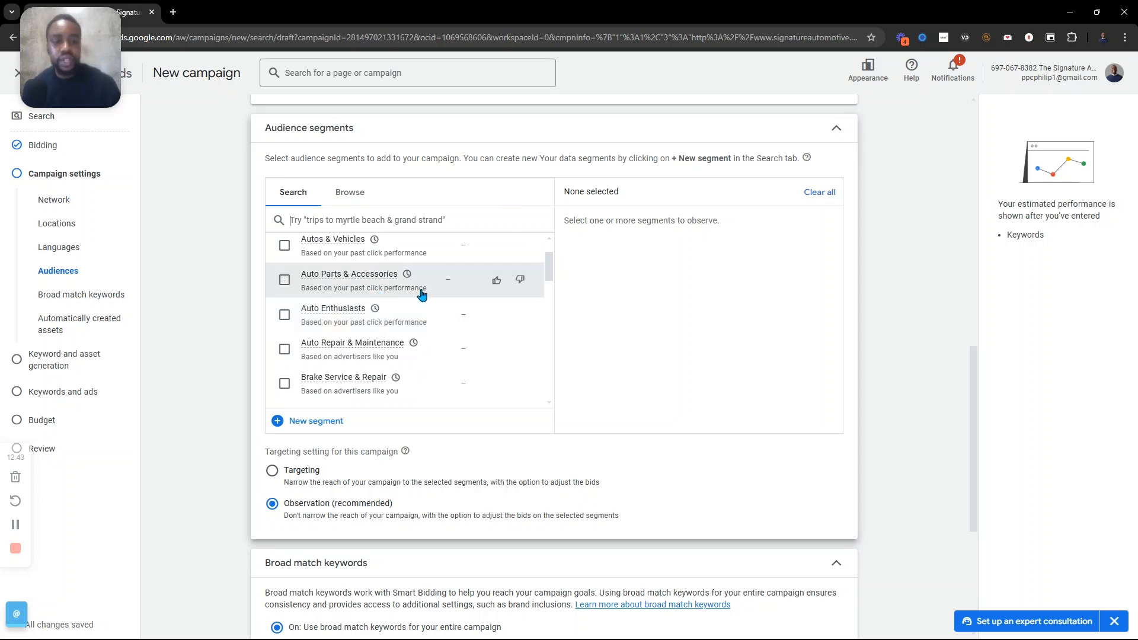
scroll(282, 292, up, 2)
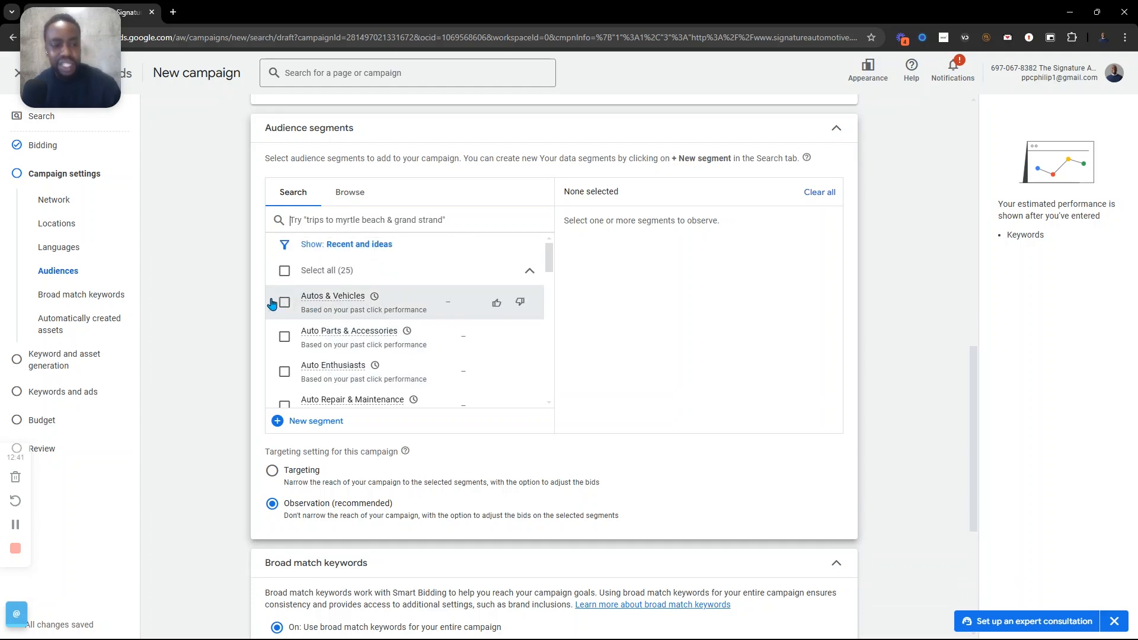
click(285, 303)
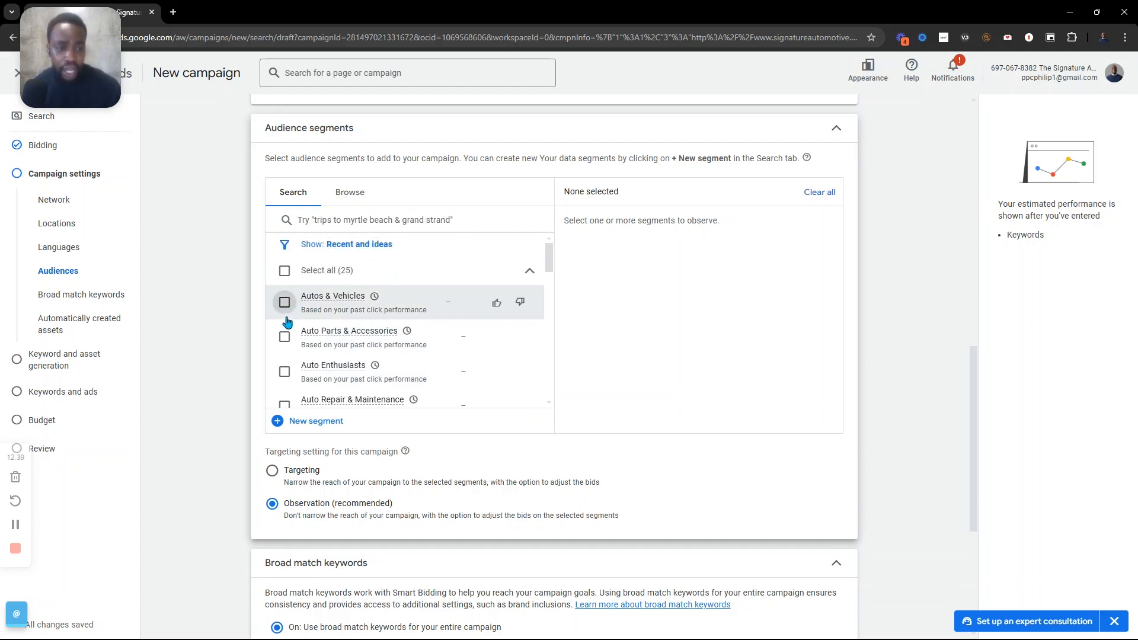
click(285, 336)
scroll(286, 332, down, 1)
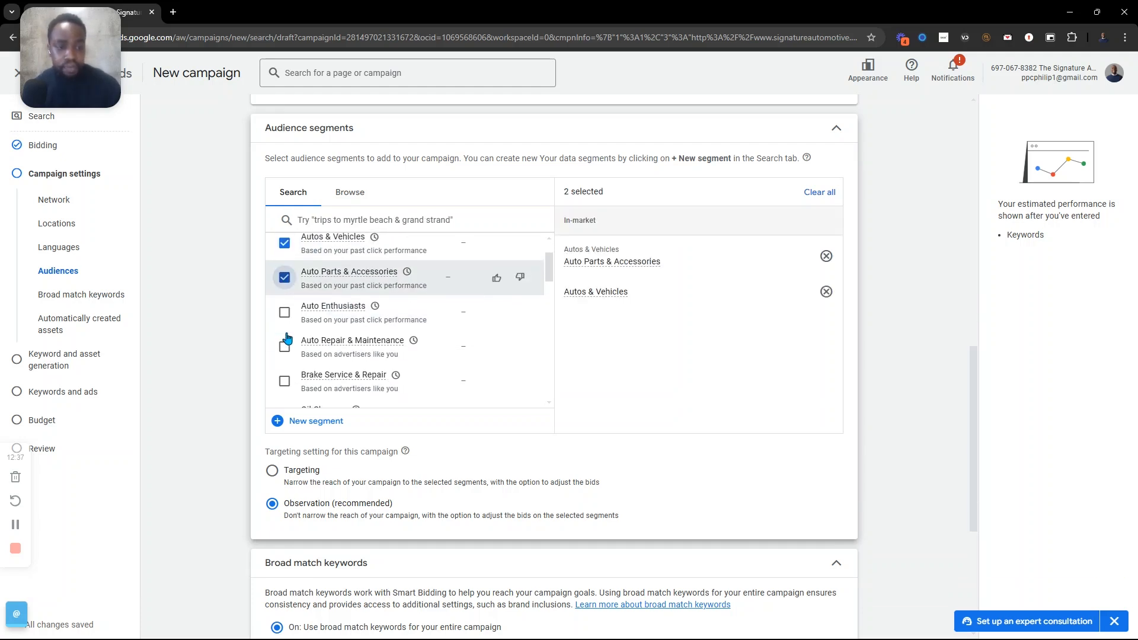
click(284, 312)
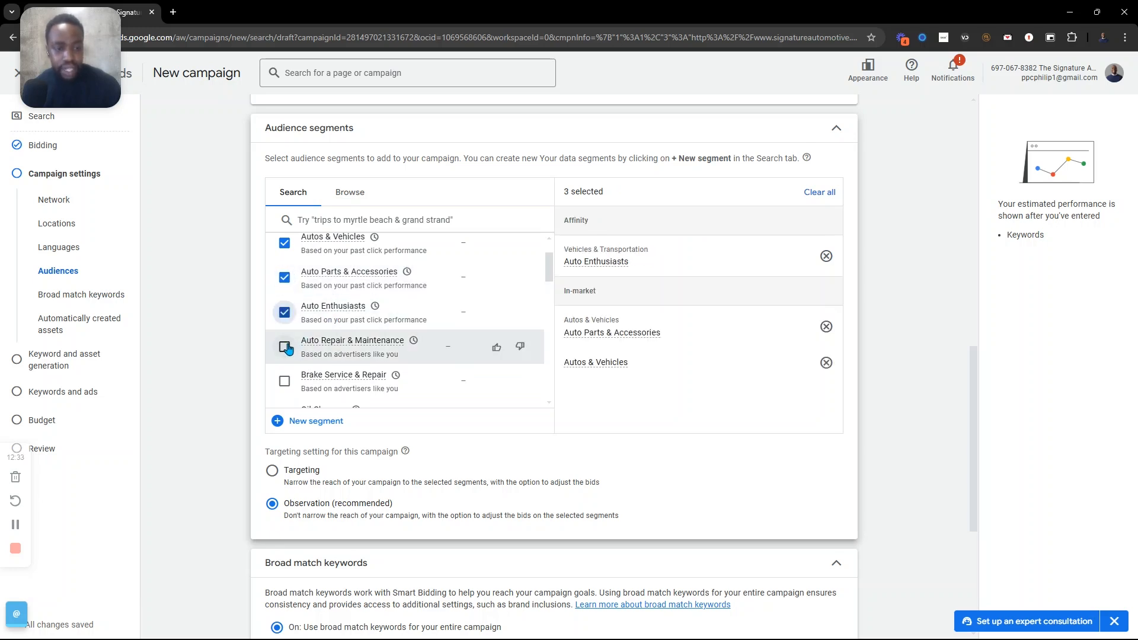
Add the Auto Repair & Maintenance, Brake Service & Repair, and Oil Changes audience segments.
click(285, 347)
scroll(285, 349, down, 1)
click(285, 323)
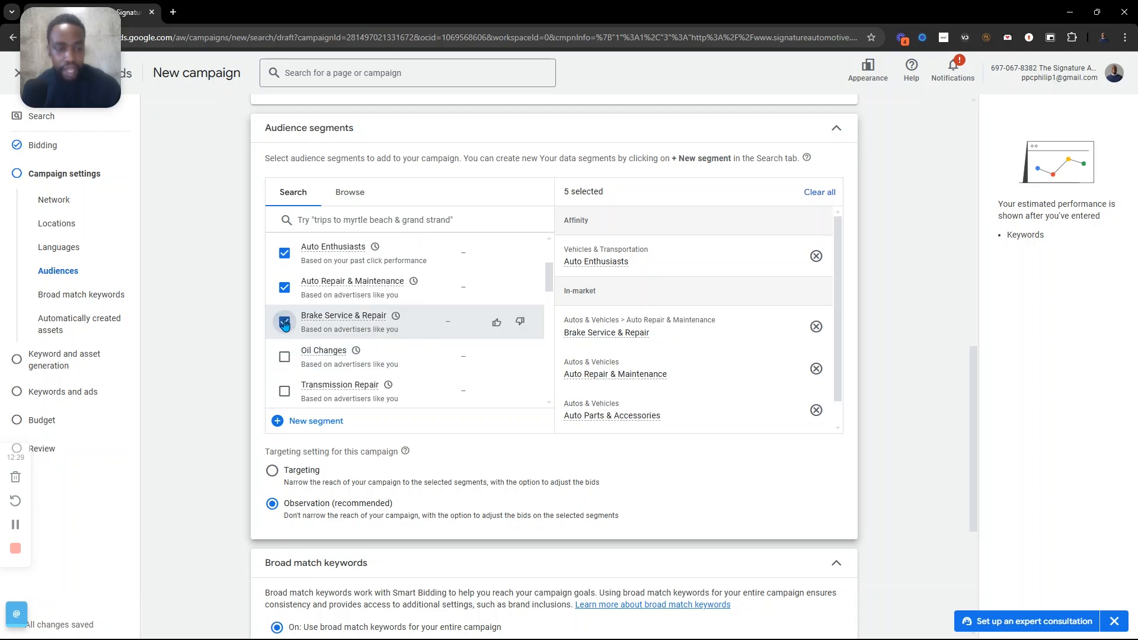
click(284, 356)
scroll(287, 350, down, 1)
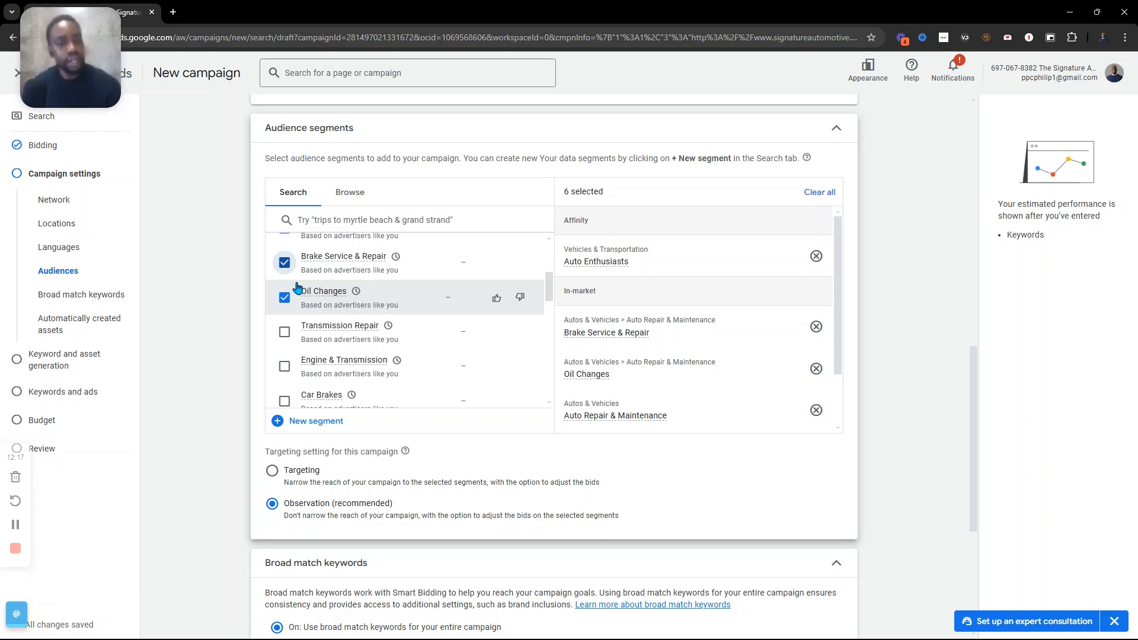
Add the Transmission Repair, Engine & Transmission, Car Brakes, and Collision & Auto Body Repair audience segments.
click(284, 332)
scroll(282, 332, down, 2)
scroll(281, 331, up, 1)
click(283, 314)
click(285, 338)
scroll(283, 338, down, 1)
click(284, 317)
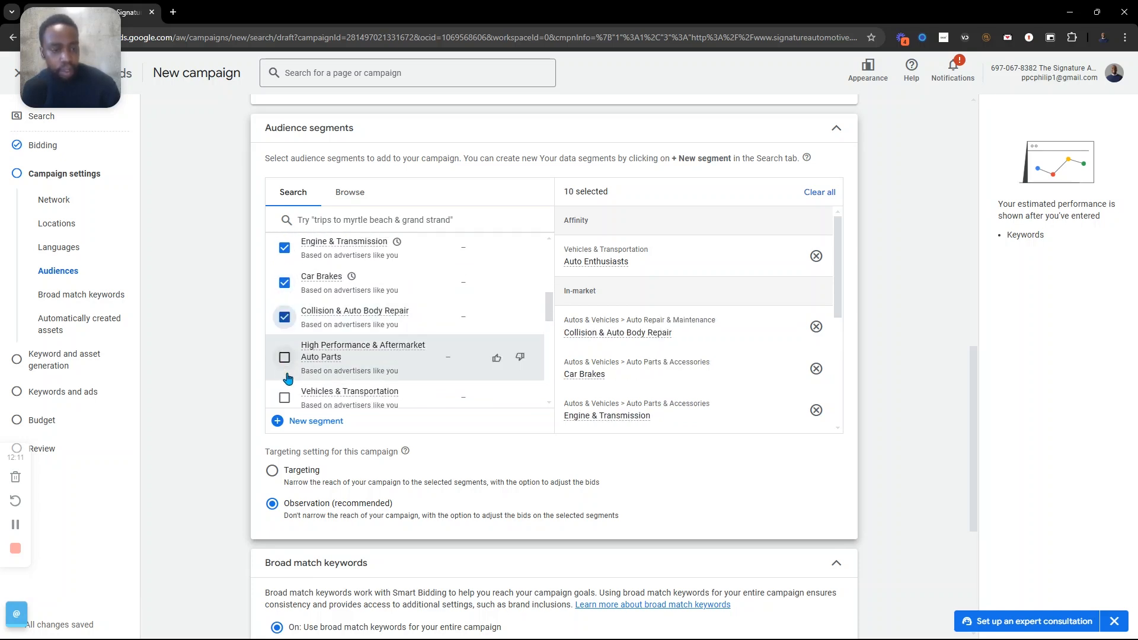
Add the High Performance & Aftermarket Auto Parts, Vehicles & Transportation, Motor Vehicles, and Auto Interior Parts & Accessories audience segments.
click(284, 357)
scroll(285, 356, down, 1)
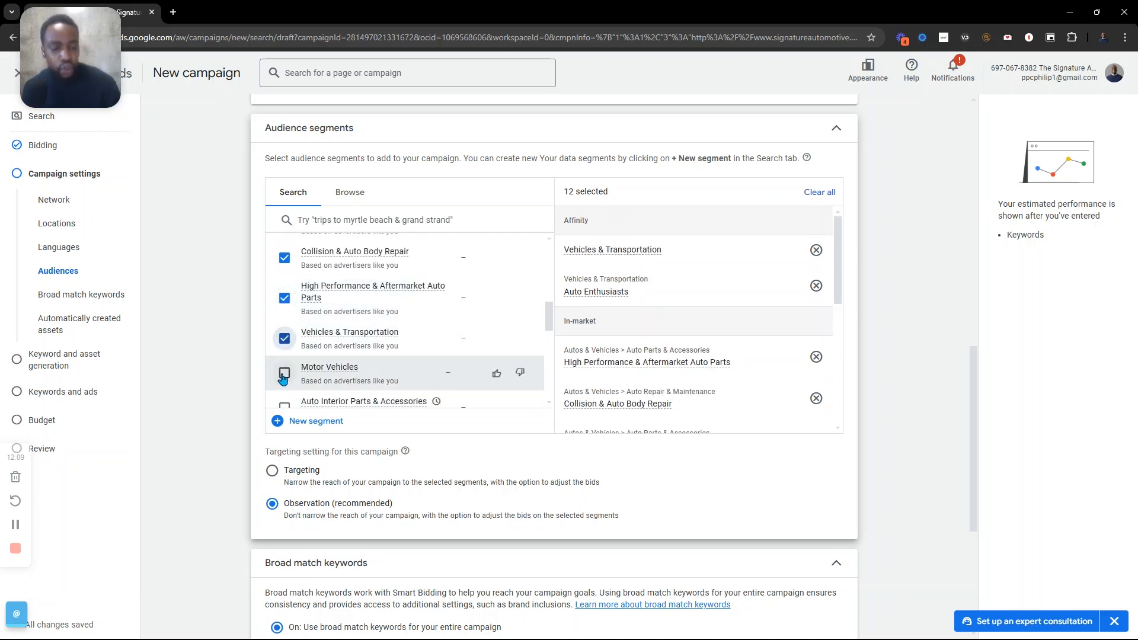
click(285, 373)
scroll(284, 371, down, 1)
click(284, 355)
scroll(285, 362, down, 2)
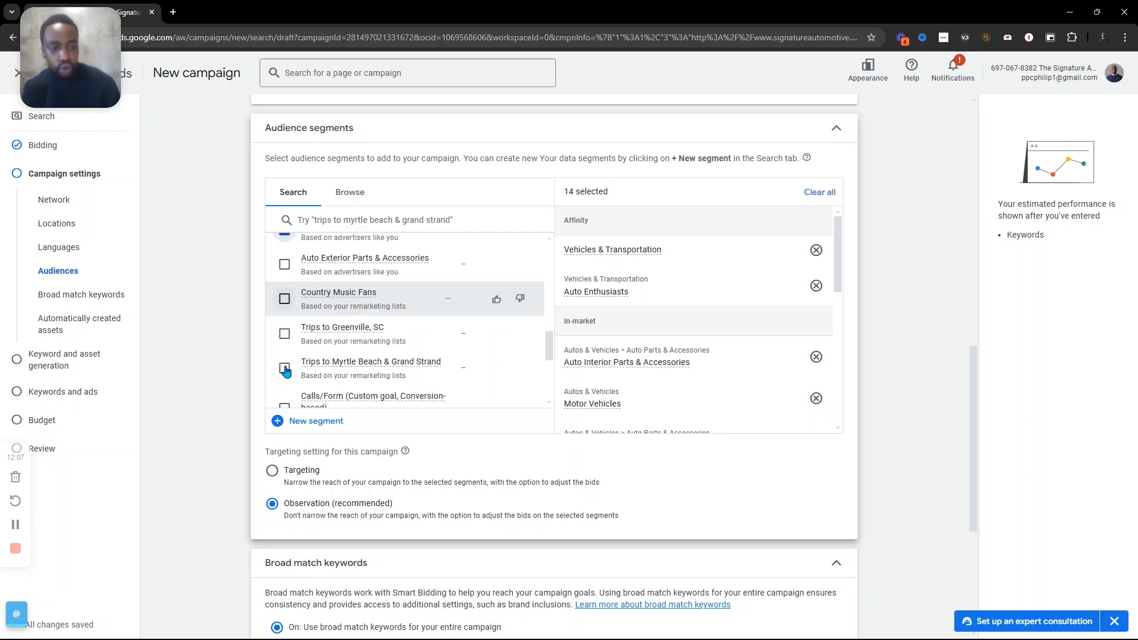
Add the Auto Exterior Parts & Accessories audience segment.
click(284, 298)
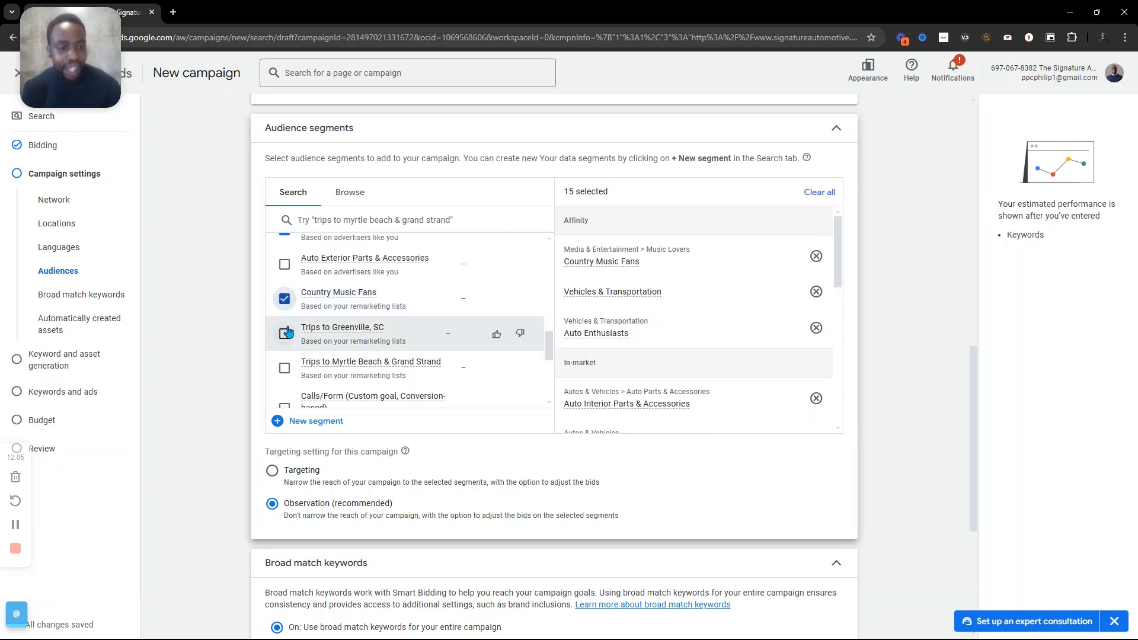
click(284, 298)
scroll(281, 297, up, 2)
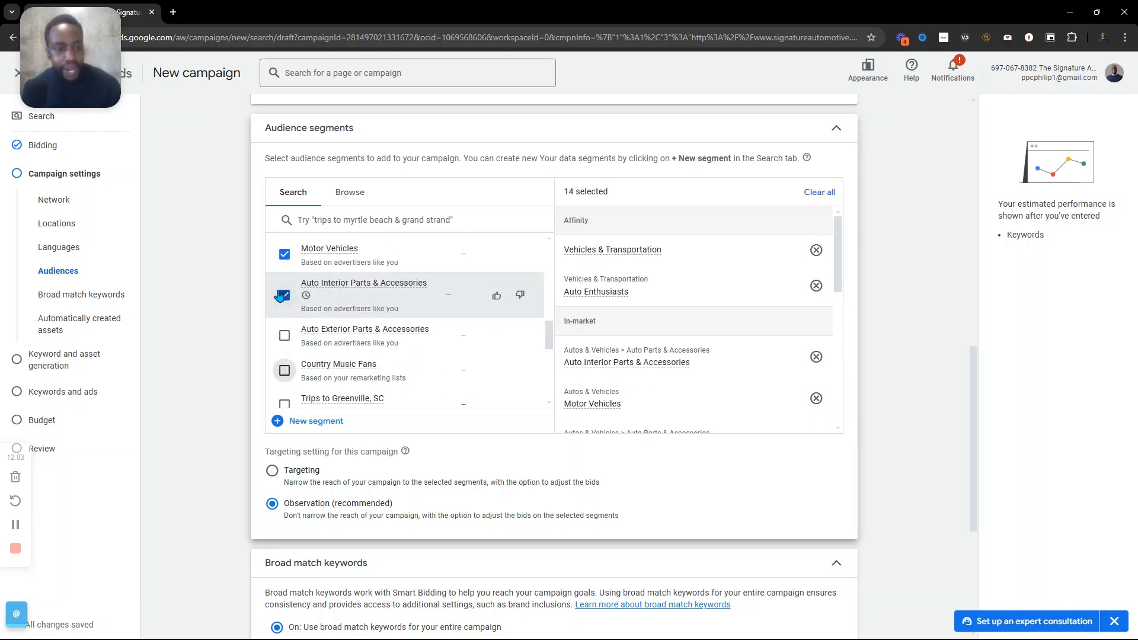
click(283, 333)
scroll(285, 326, down, 2)
scroll(284, 324, up, 3)
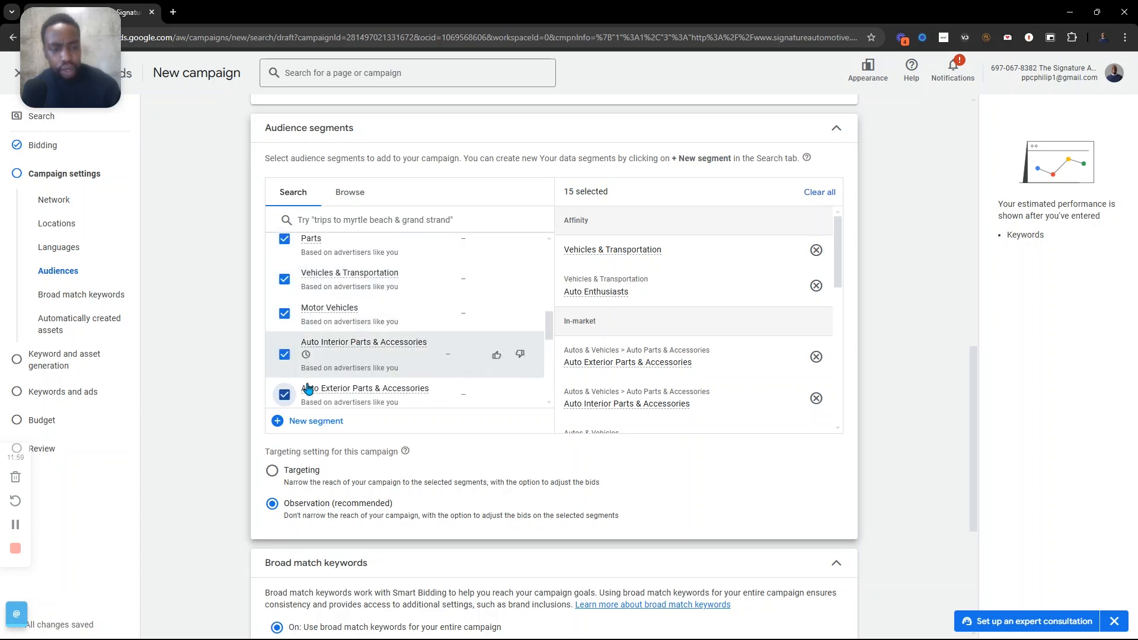
scroll(356, 331, down, 4)
scroll(640, 280, down, 3)
scroll(640, 280, down, 1)
Search the audience segments for "auto repair" and add Performance & Luxury Vehicle Enthusiasts.
scroll(688, 338, up, 6)
scroll(315, 332, up, 5)
click(314, 336)
text(a)
key(BackSpace)
text(auto repair)
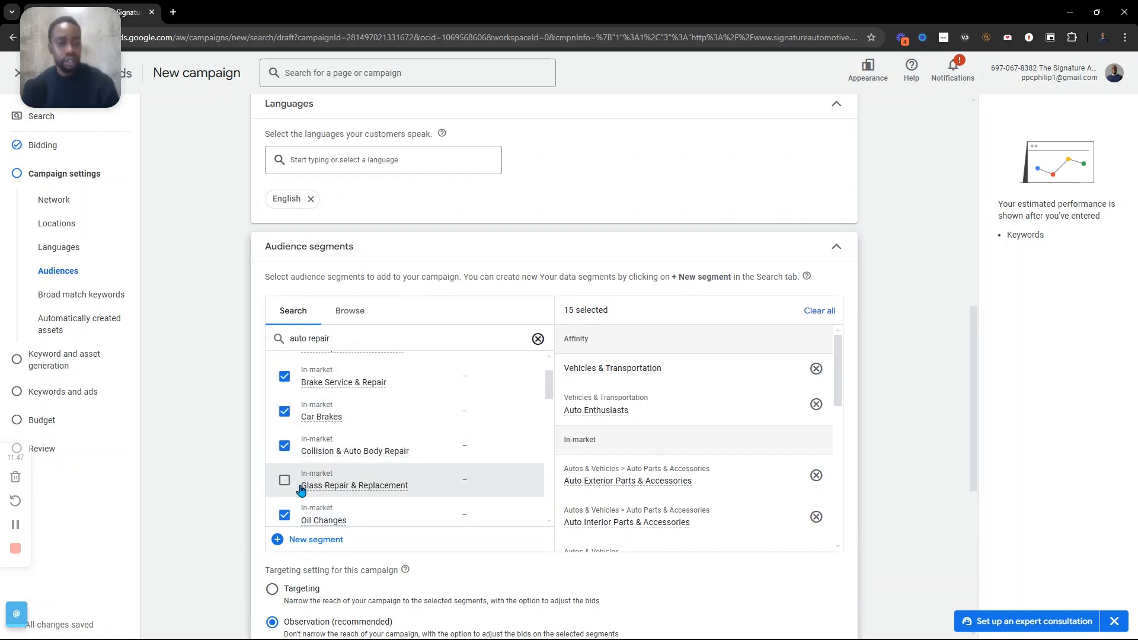
scroll(326, 475, down, 2)
scroll(329, 481, down, 5)
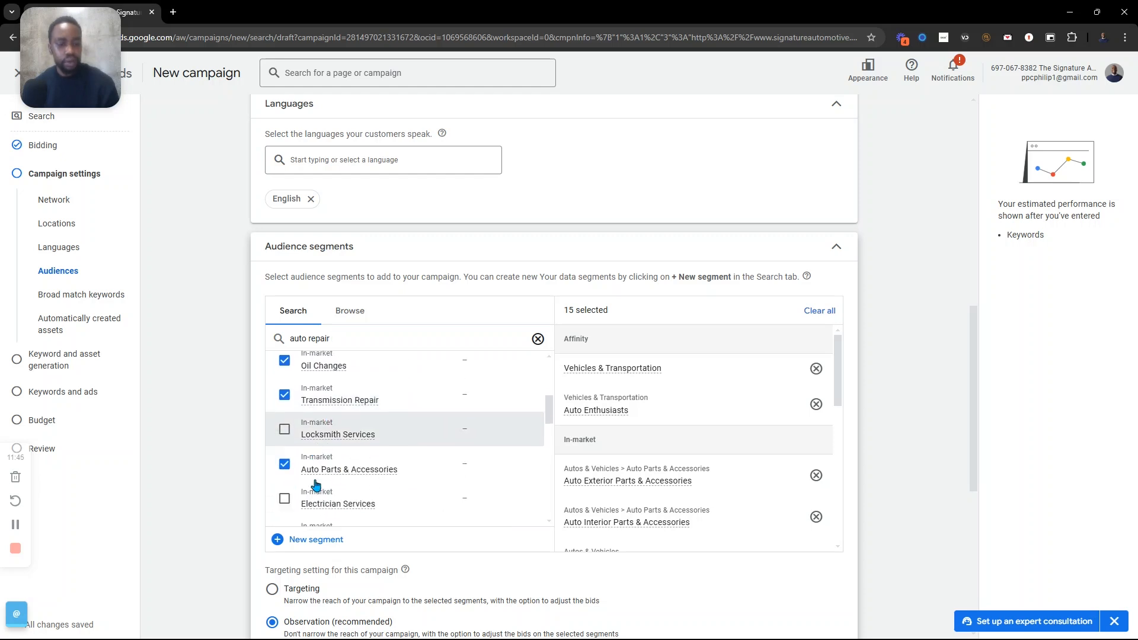
scroll(387, 470, down, 4)
click(392, 438)
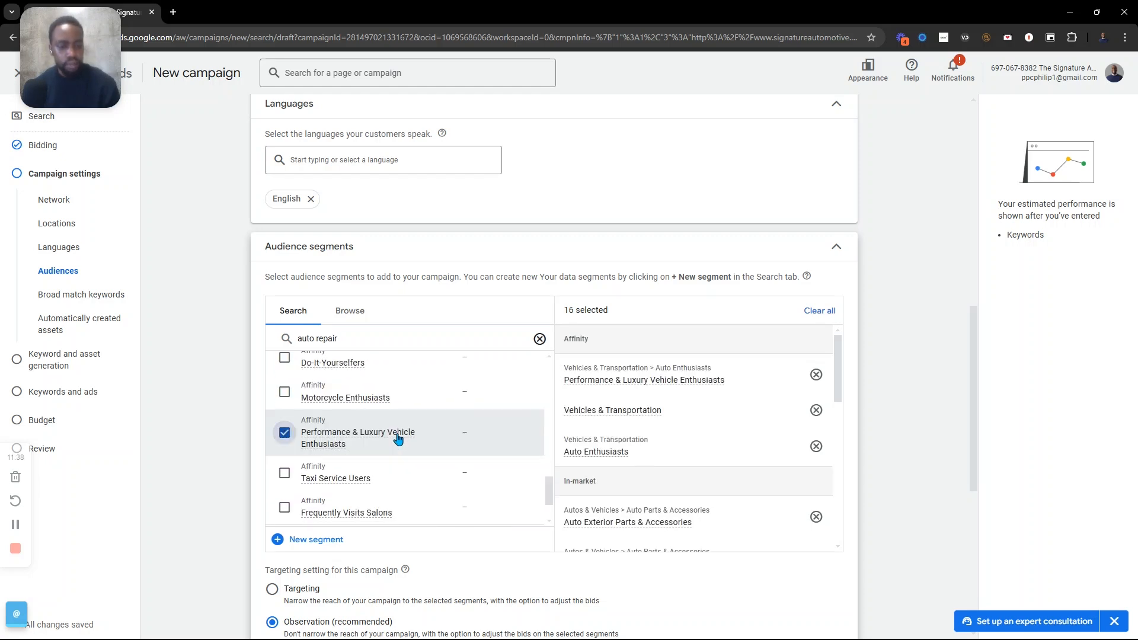
Review the remaining auto repair search results and the list of selected audience segments.
mouse_move(312, 442)
scroll(285, 455, down, 2)
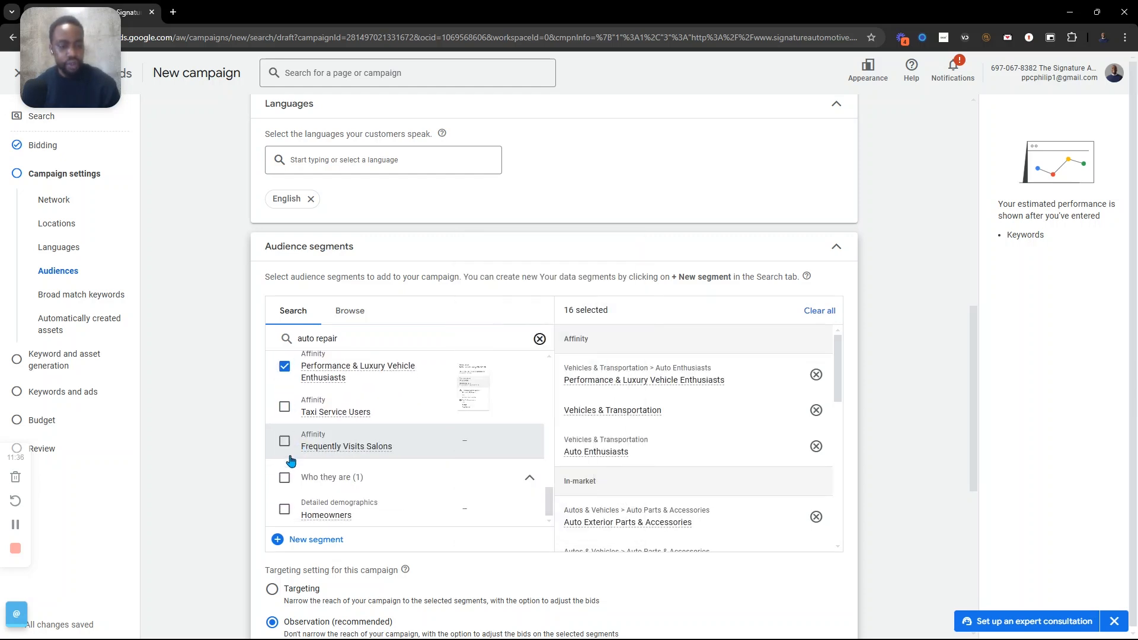
scroll(358, 452, down, 1)
scroll(435, 441, up, 10)
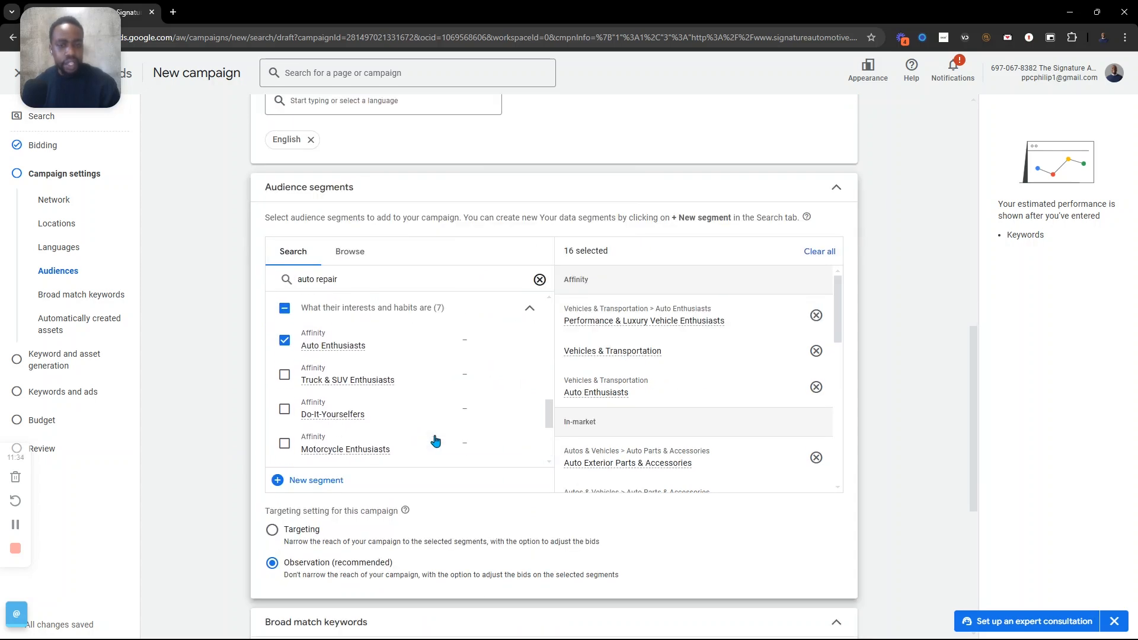
scroll(475, 452, up, 8)
scroll(476, 452, down, 5)
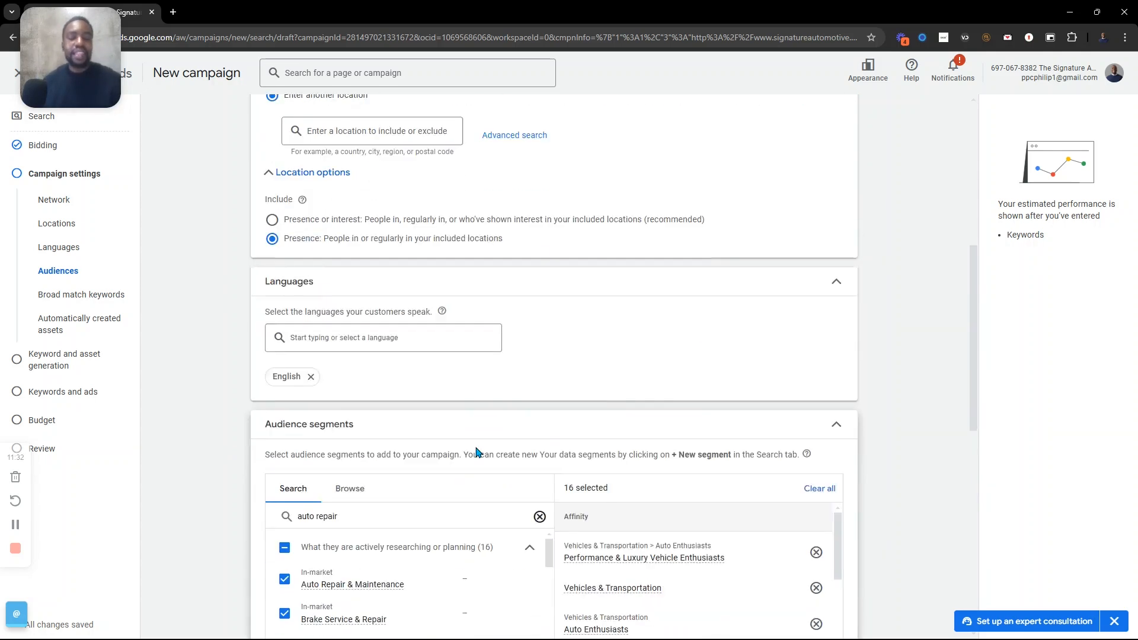
scroll(881, 462, down, 2)
scroll(881, 461, down, 1)
scroll(782, 394, down, 2)
scroll(784, 392, up, 5)
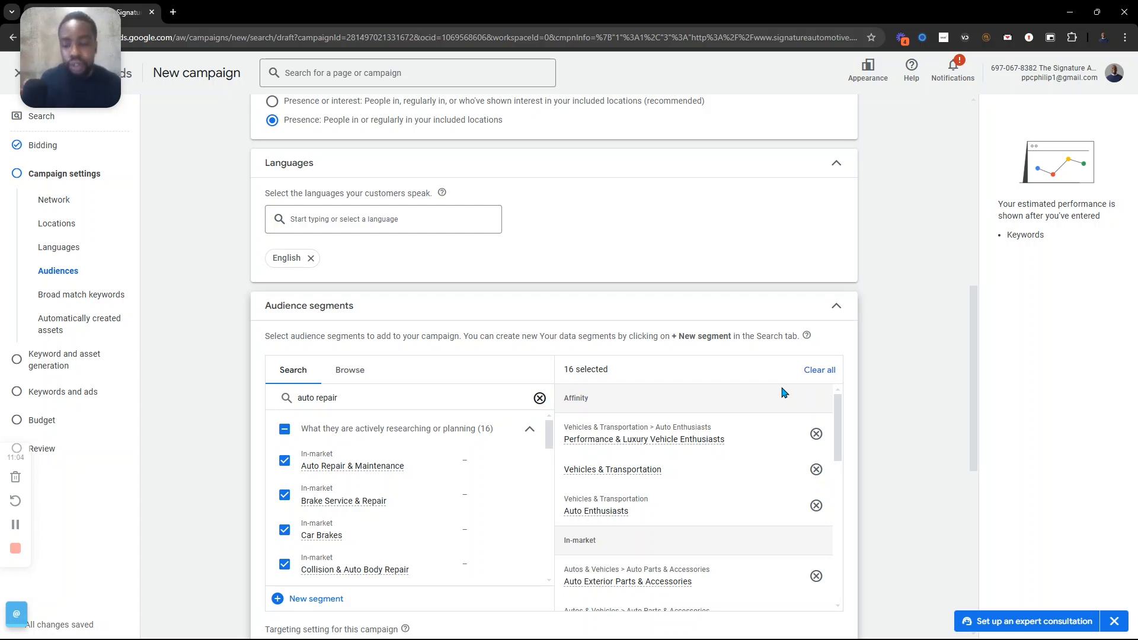
scroll(824, 379, down, 10)
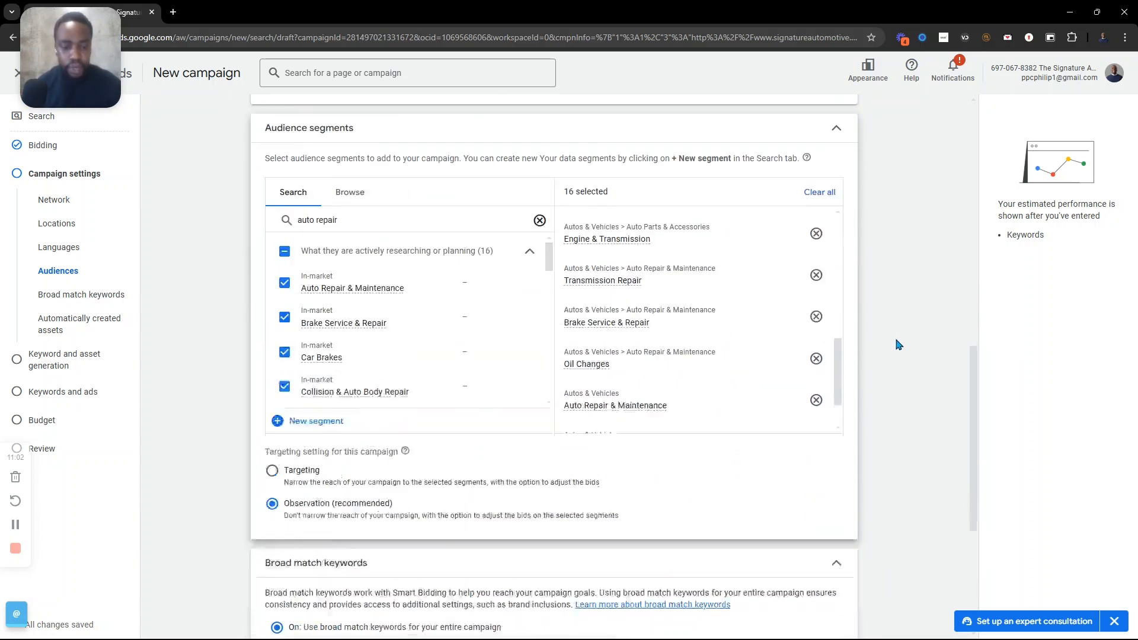
Turn off broad match for the entire campaign so that keyword match types are used.
scroll(895, 344, up, 4)
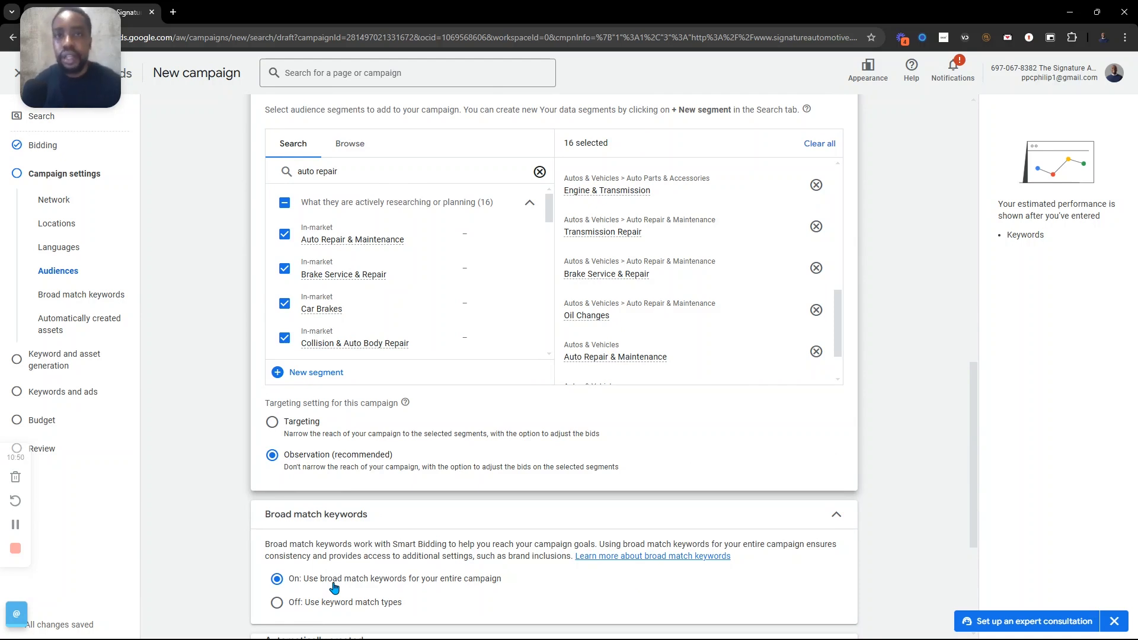
scroll(377, 509, down, 4)
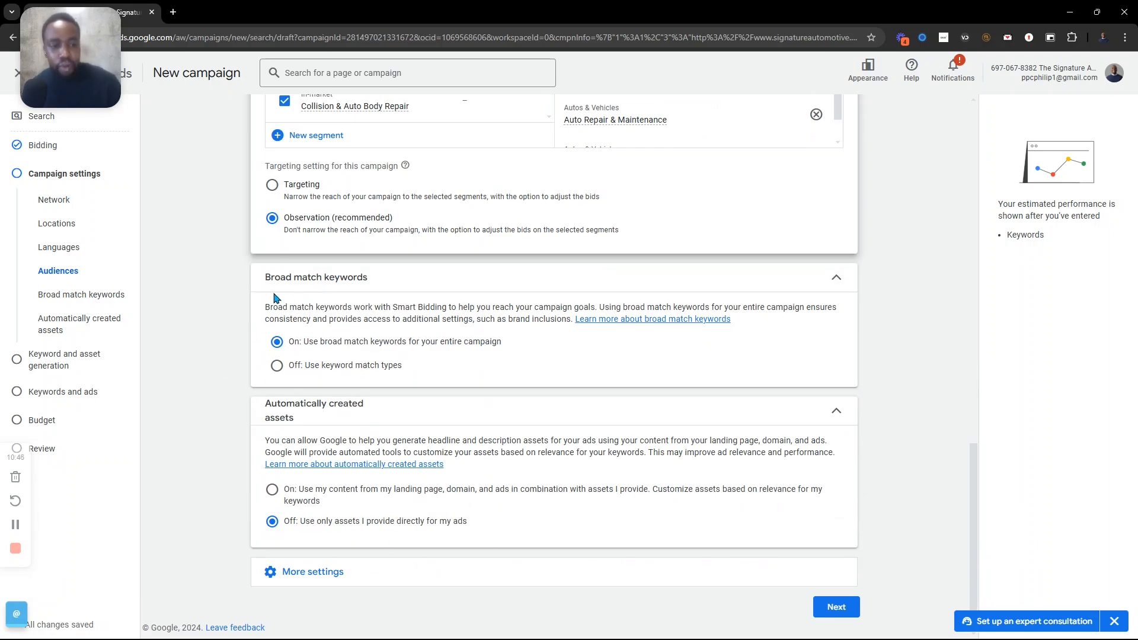
click(277, 365)
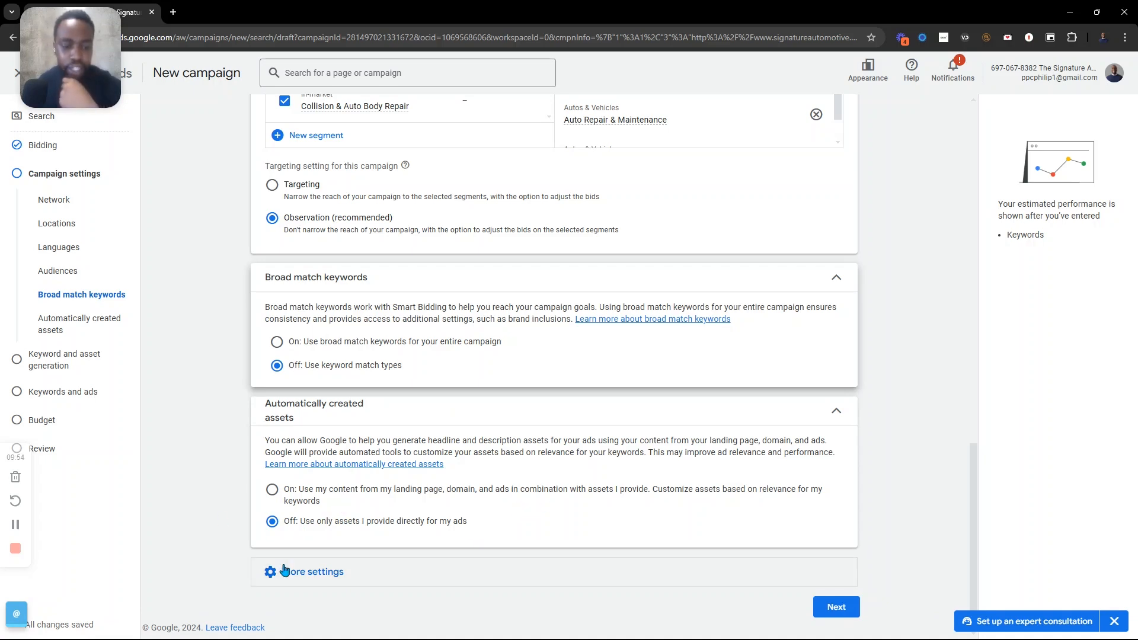
Inspect the ad rotation options and the start and end dates among the additional campaign settings.
click(316, 563)
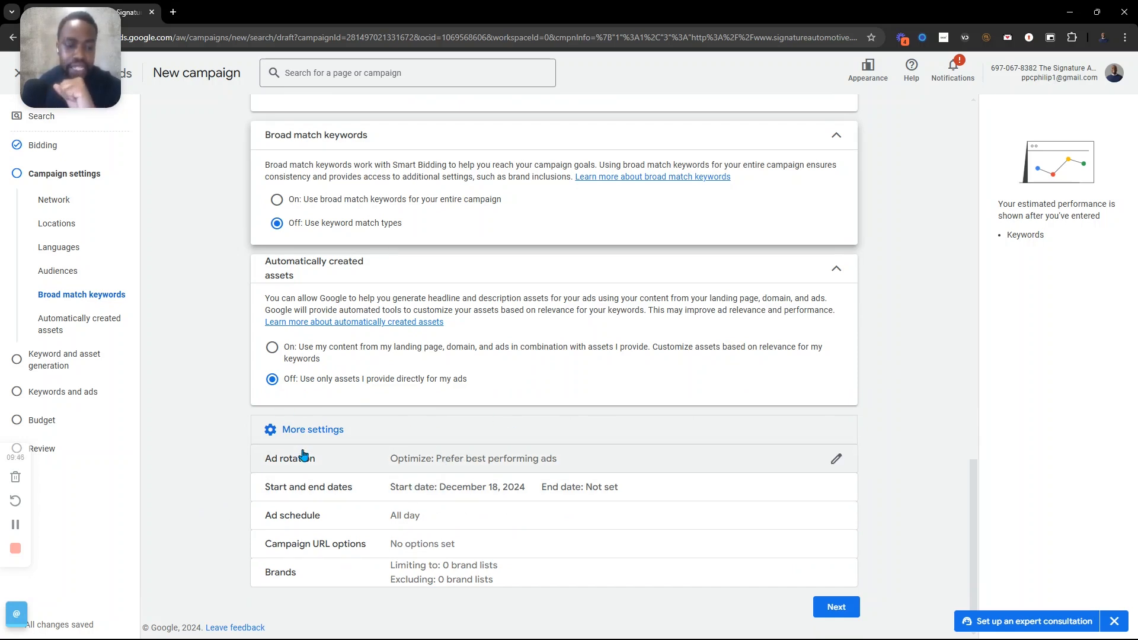
click(770, 447)
scroll(357, 474, down, 2)
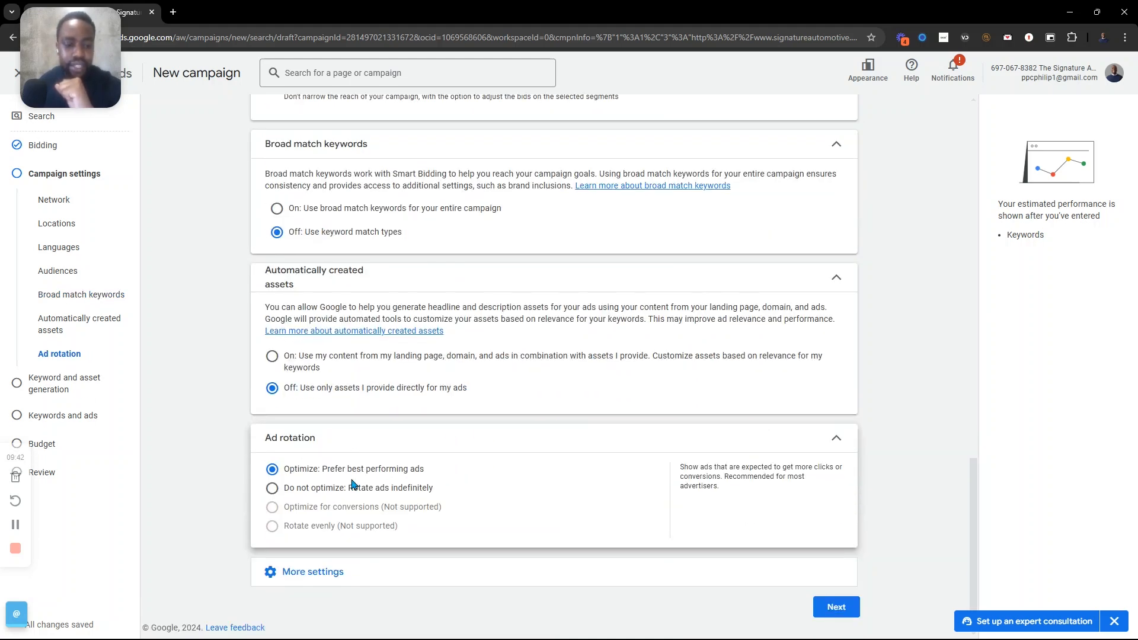
click(719, 432)
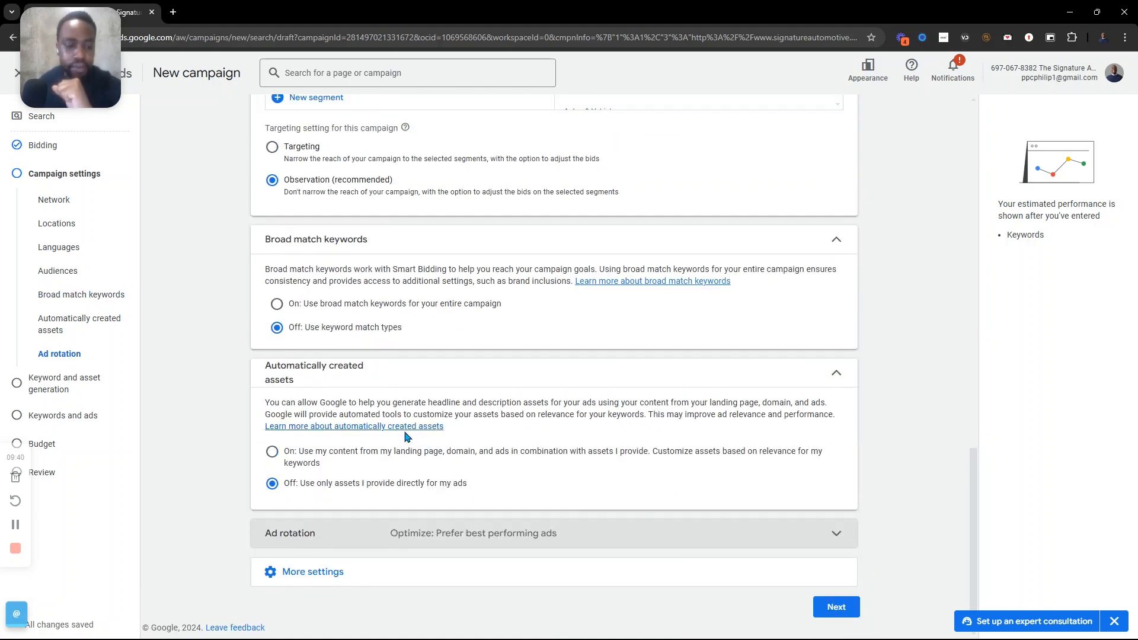
click(347, 573)
scroll(471, 412, down, 2)
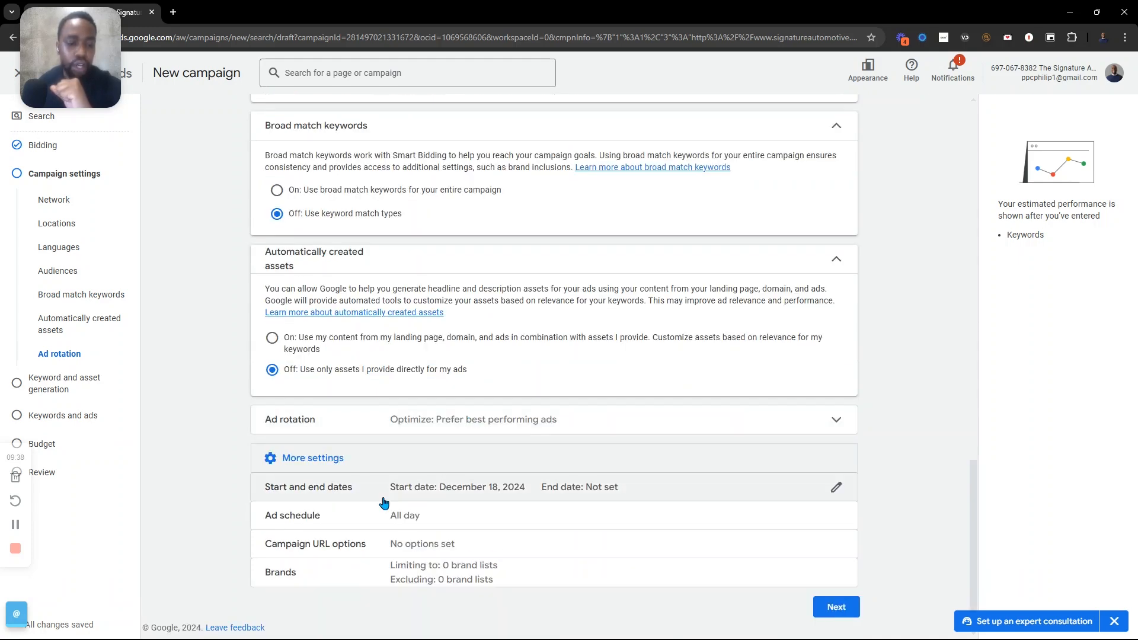
click(441, 497)
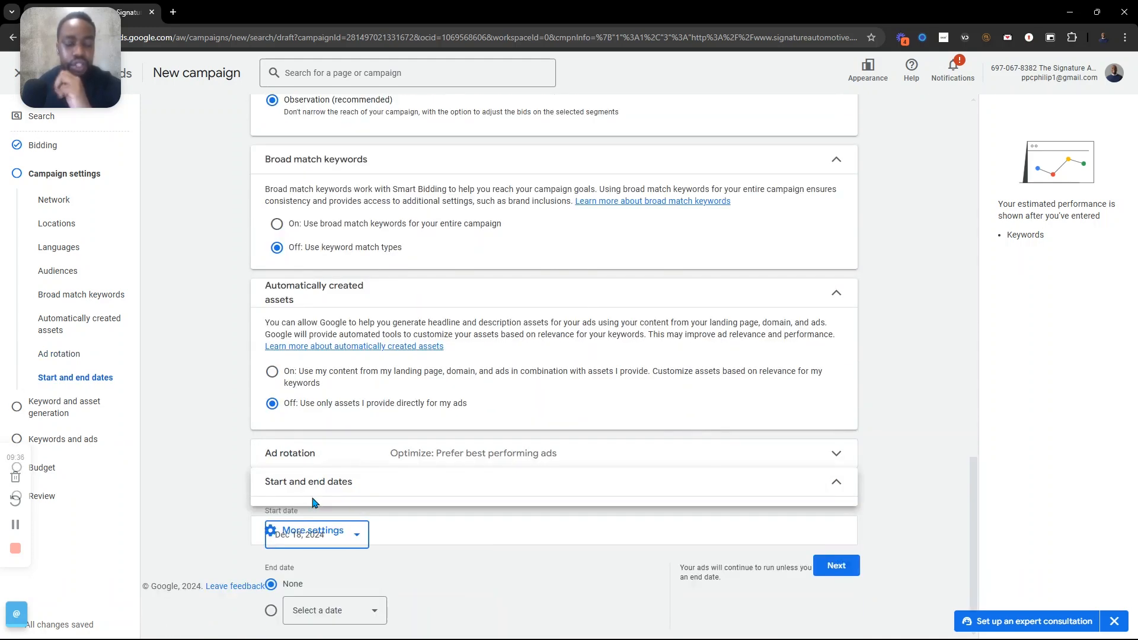
click(813, 385)
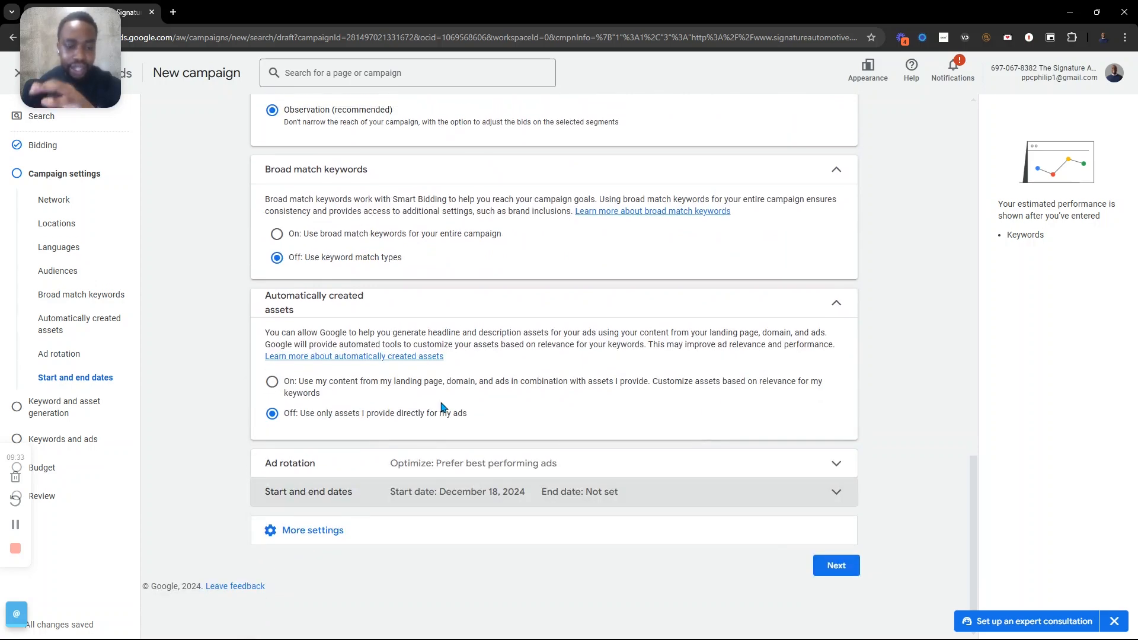
Set the ad schedule to Mondays - Fridays from 07:00 to 20:00.
click(356, 528)
click(438, 514)
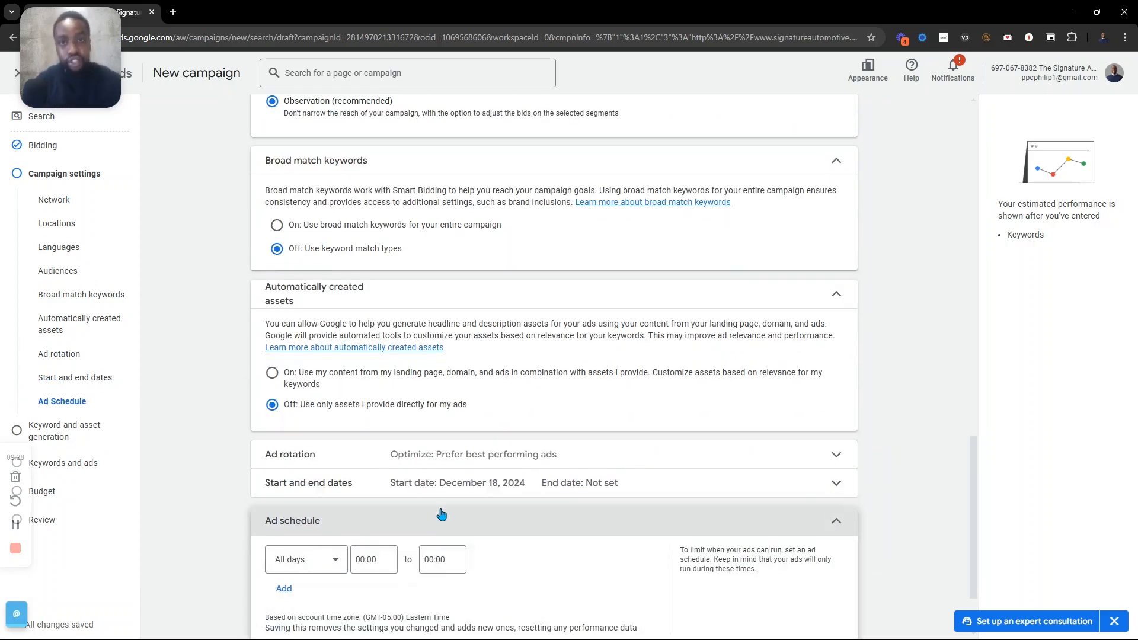
scroll(441, 515, down, 2)
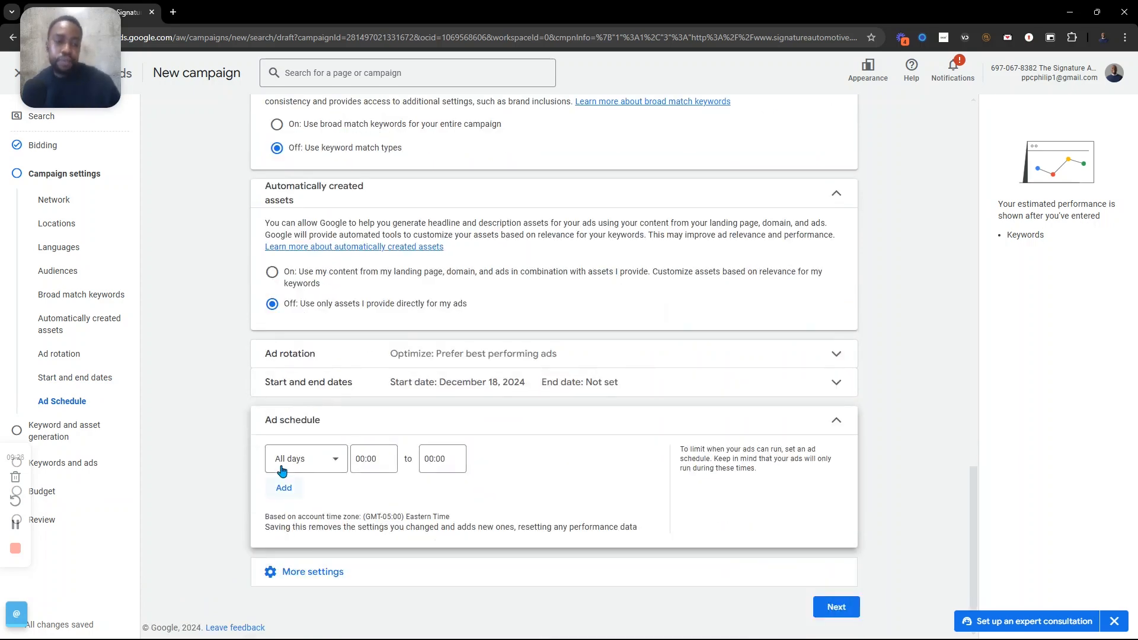
click(331, 474)
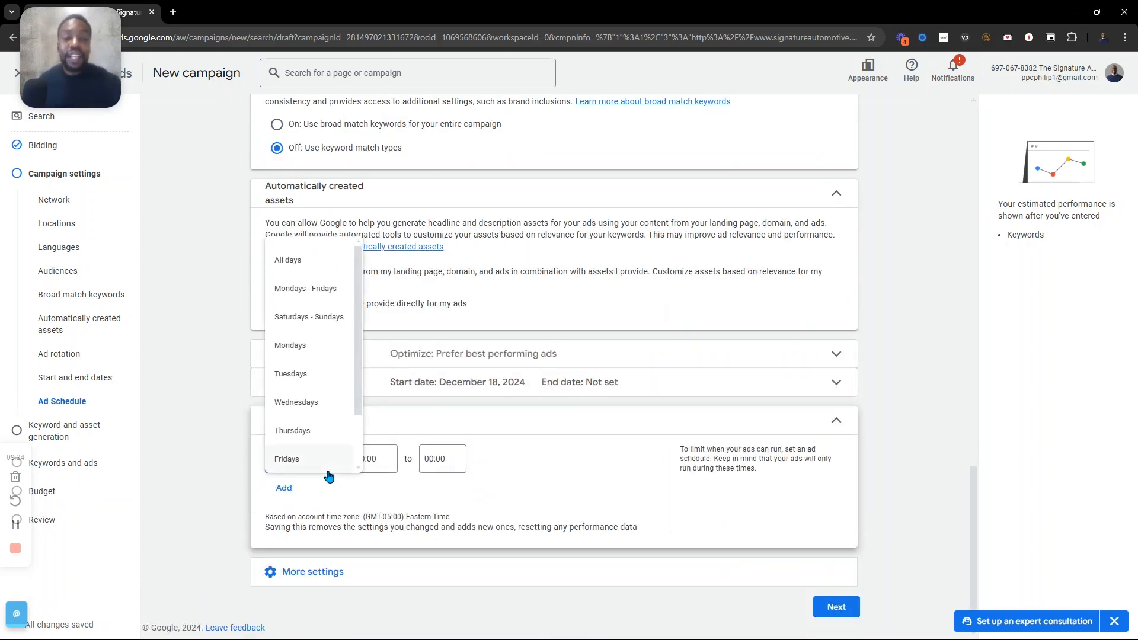
click(303, 292)
click(373, 459)
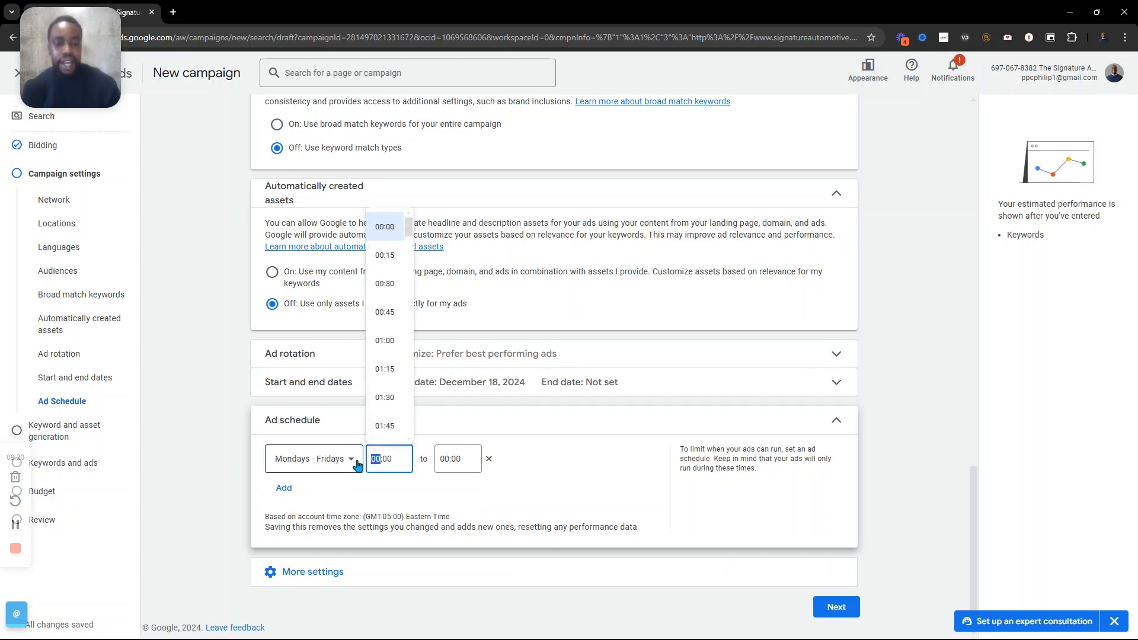
text(07)
click(448, 461)
click(435, 459)
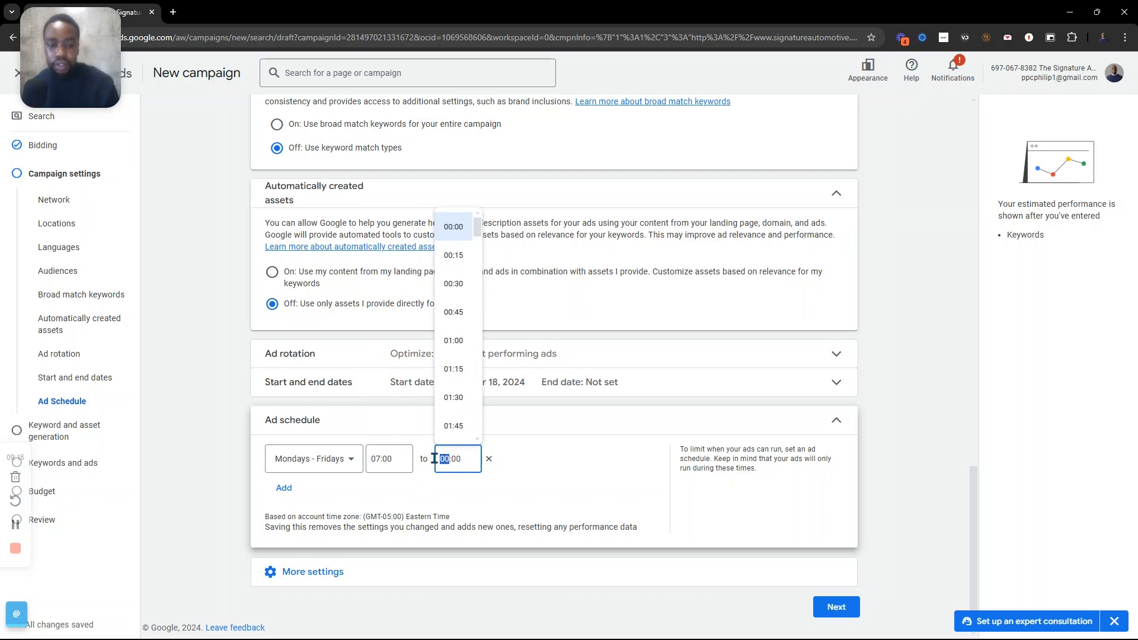
text(20)
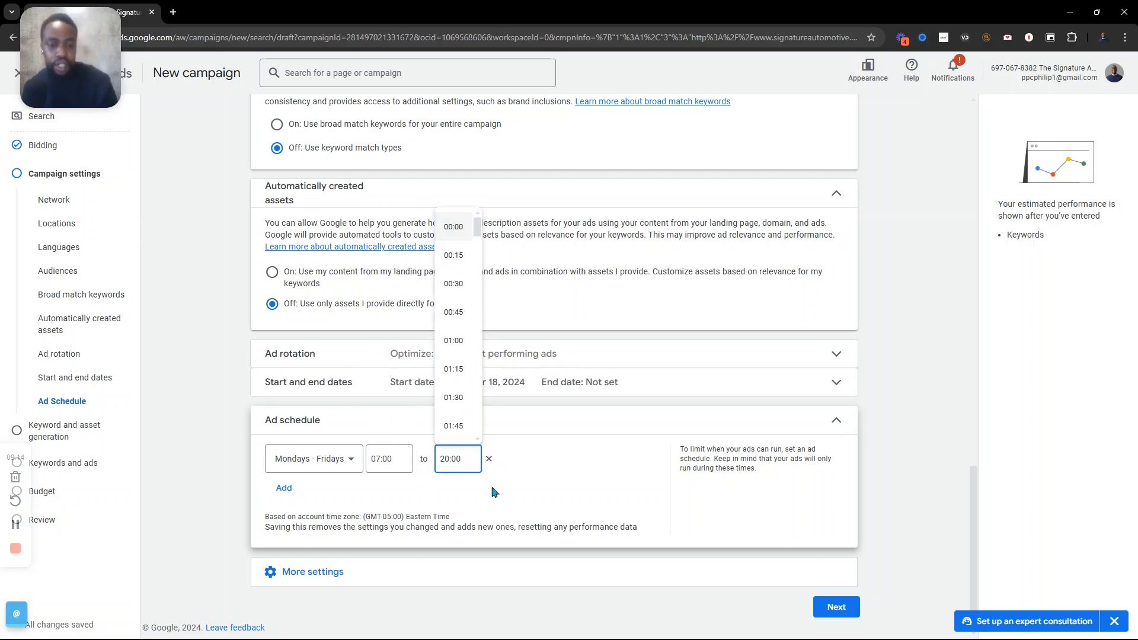
scroll(454, 382, down, 20)
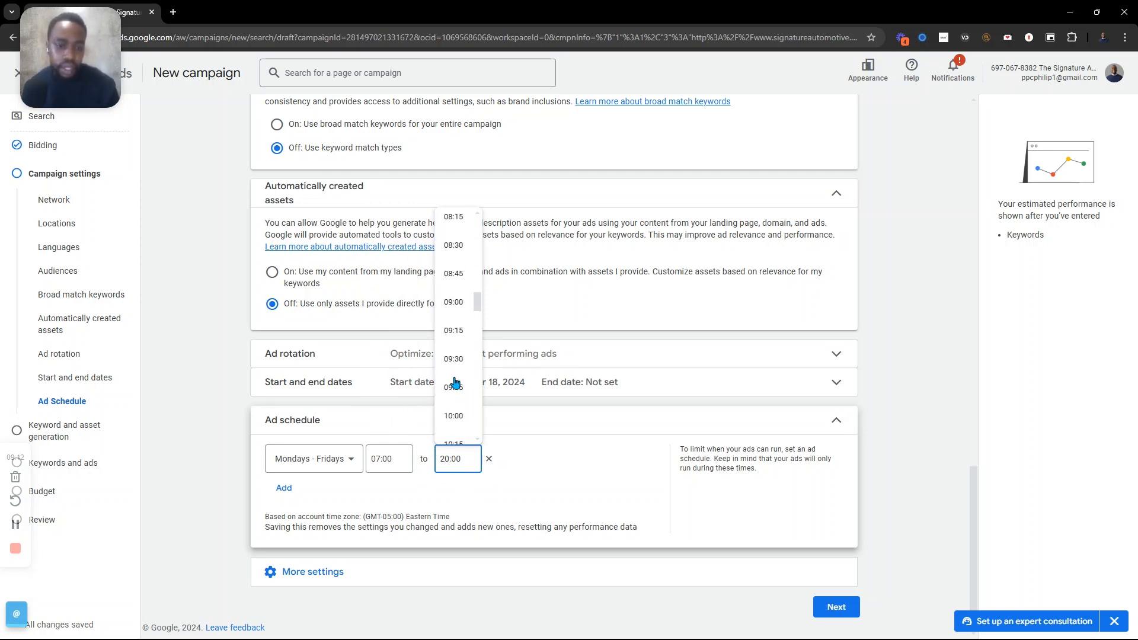
click(196, 422)
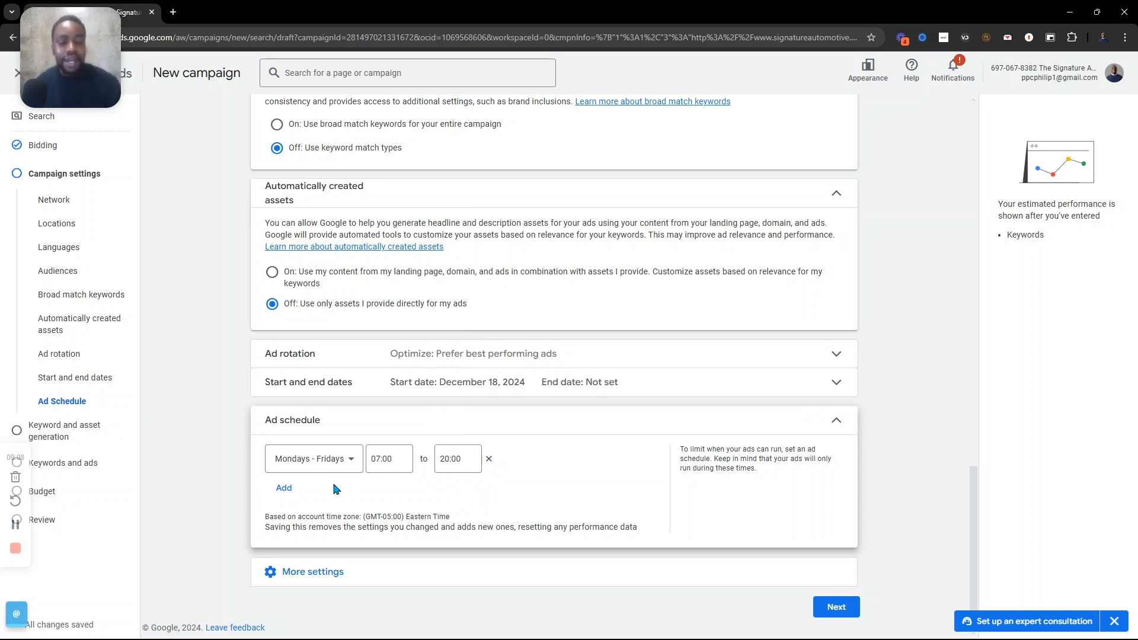
Add a second ad schedule entry for Saturdays - Sundays starting at 09:00.
click(284, 488)
click(296, 498)
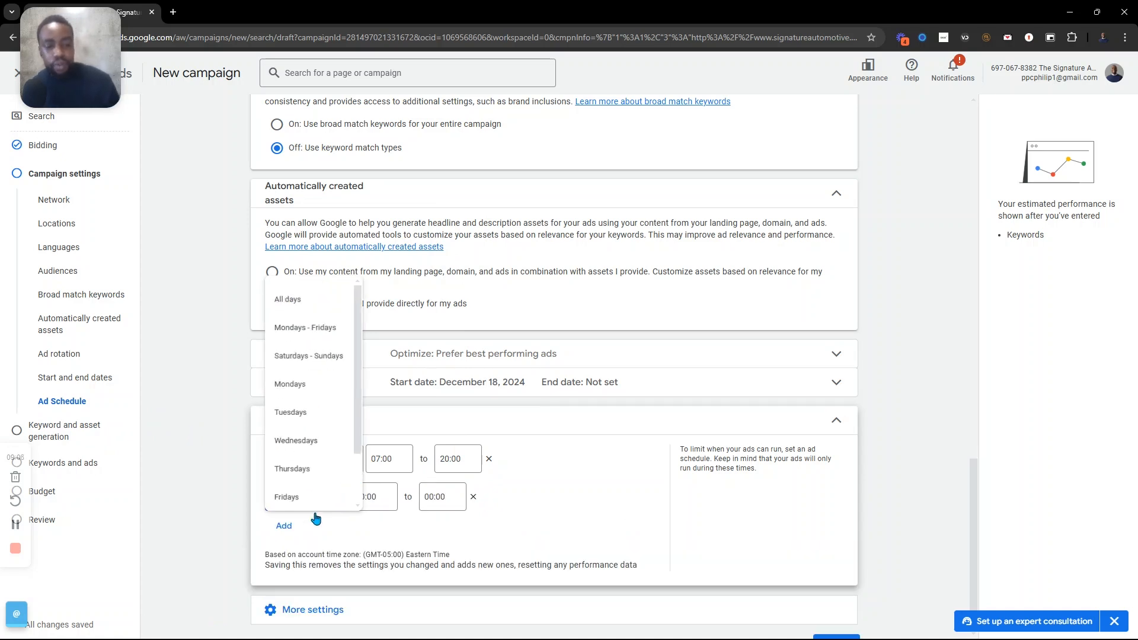
scroll(329, 414, down, 2)
scroll(317, 385, up, 3)
click(320, 363)
click(385, 497)
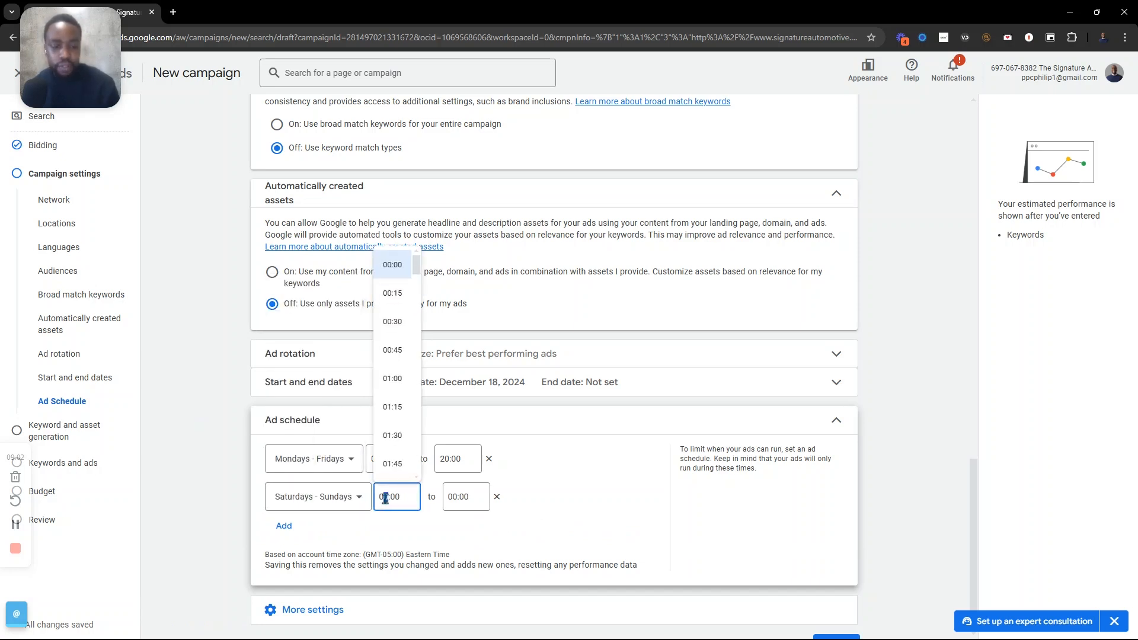
text(9)
Set the end time of the Saturdays - Sundays schedule entry to 13:00.
click(453, 496)
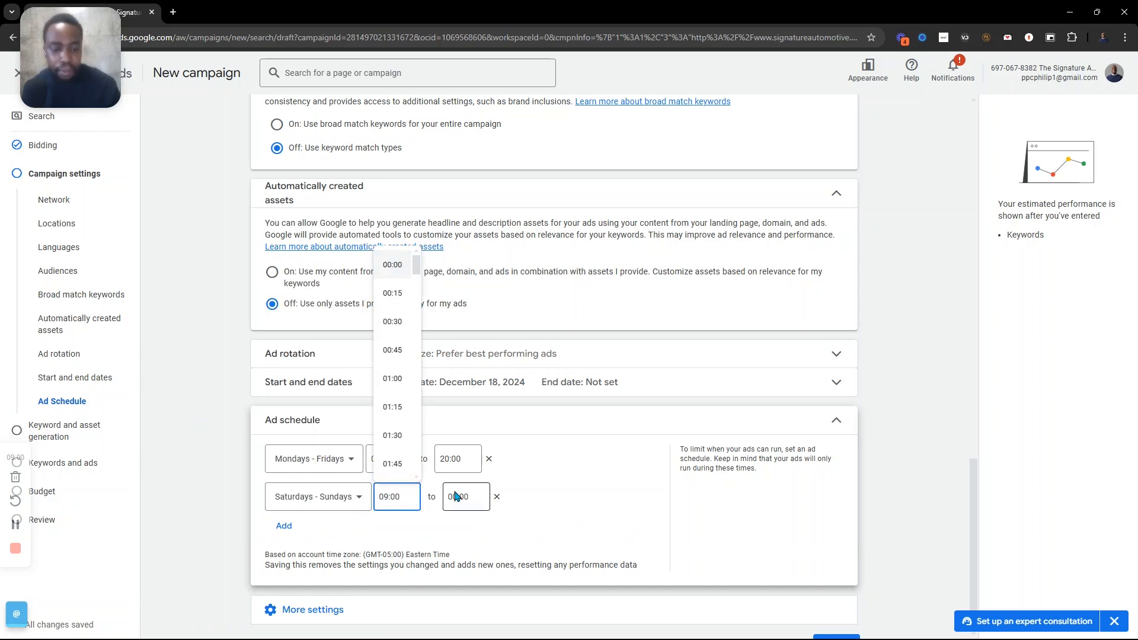
key(BackSpace)
key(BackSpace)
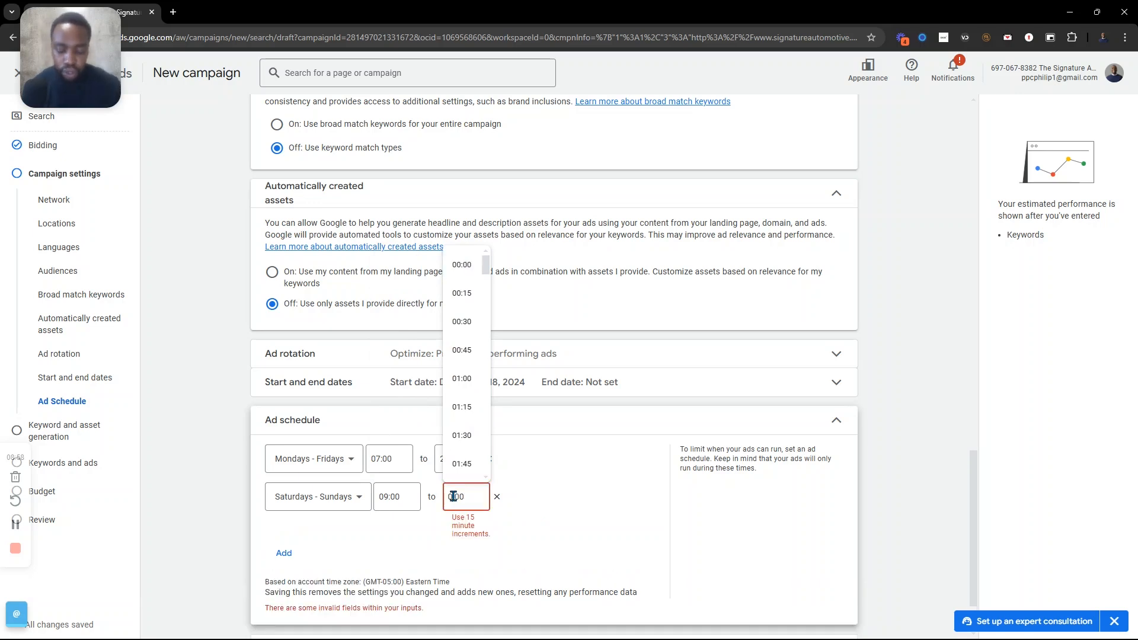
text(12)
key(BackSpace)
text(3)
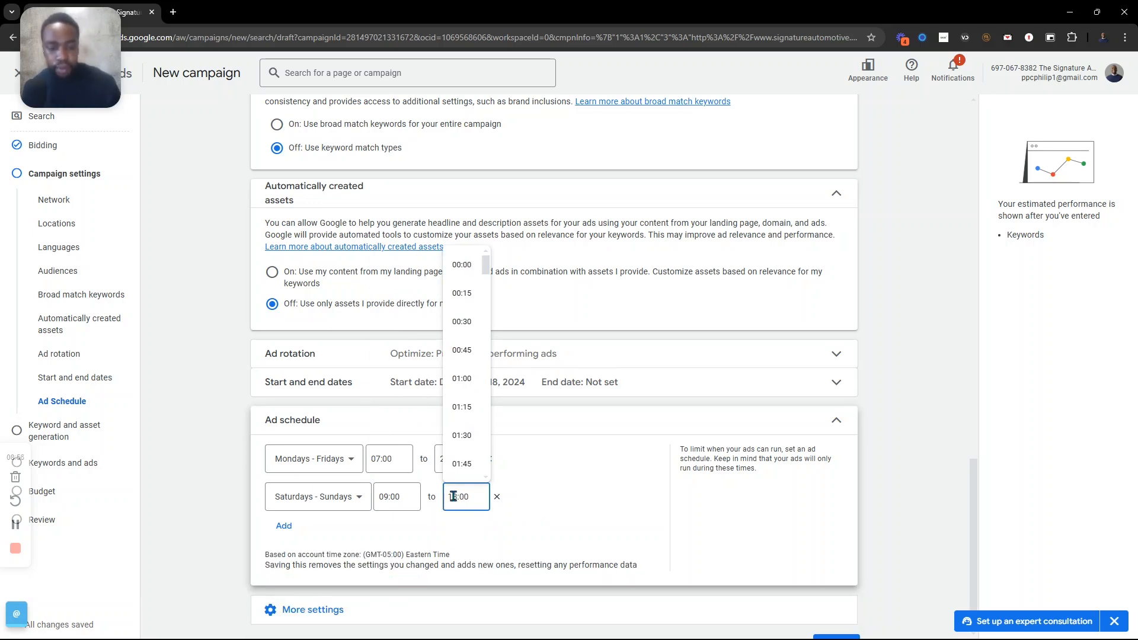
click(505, 557)
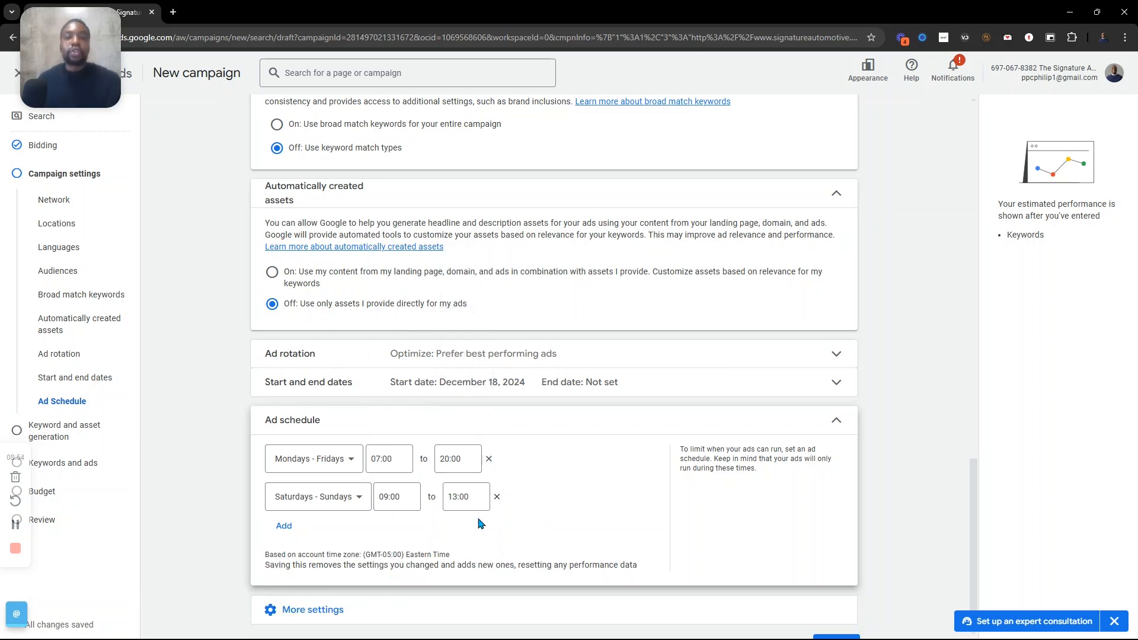
Inspect the campaign URL options and reveal the brand settings among the additional campaign settings.
scroll(480, 523, down, 1)
click(313, 572)
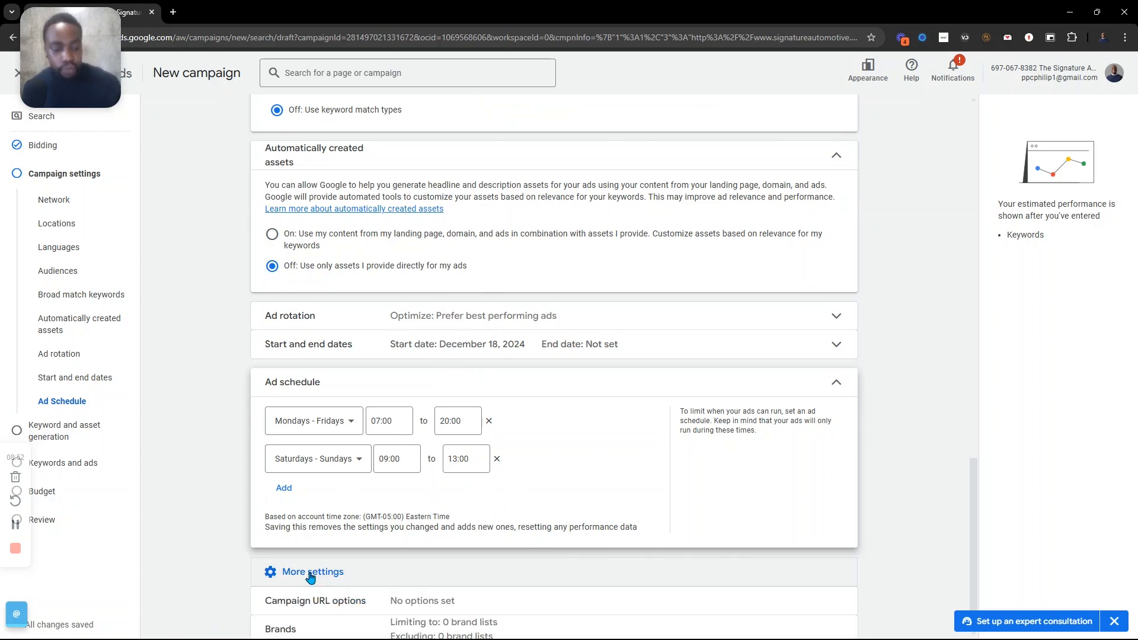
scroll(332, 537, down, 1)
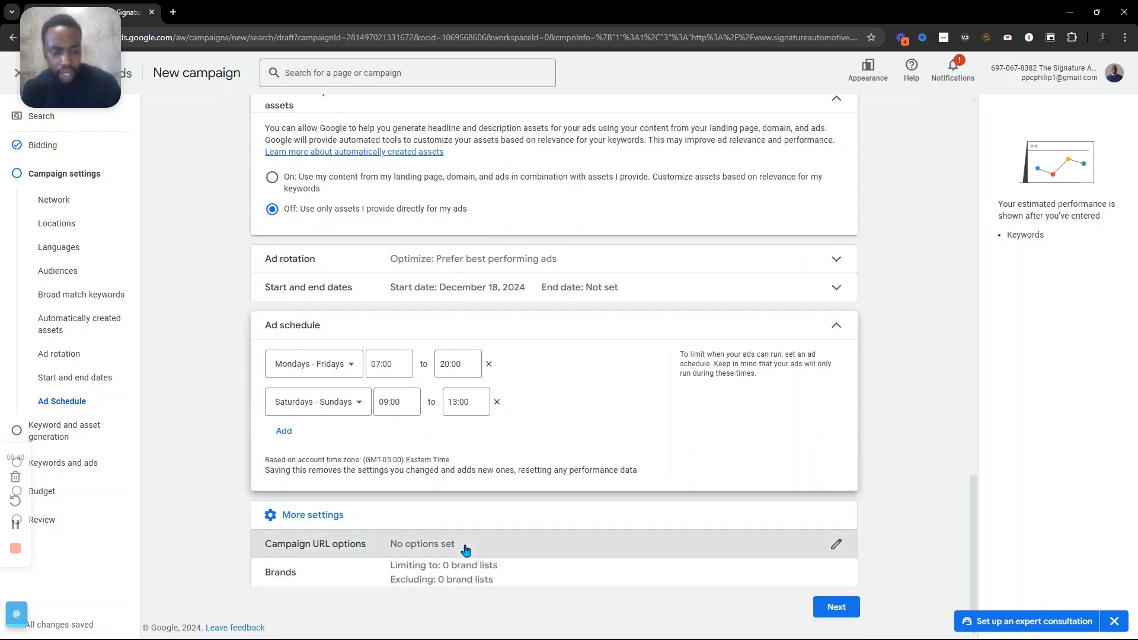
click(393, 532)
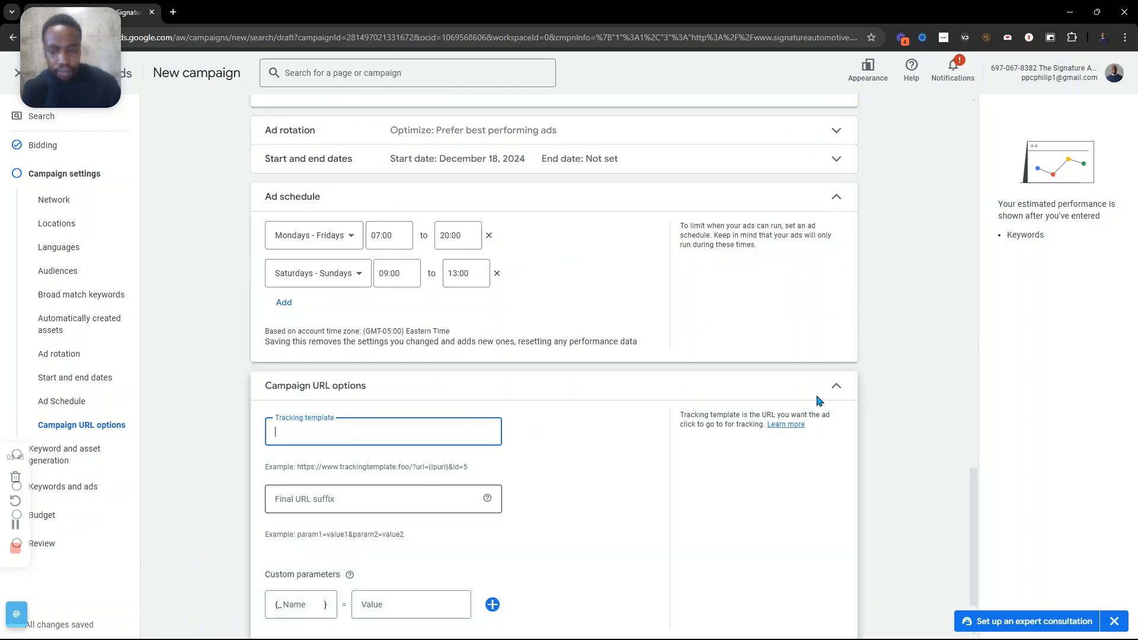
click(837, 299)
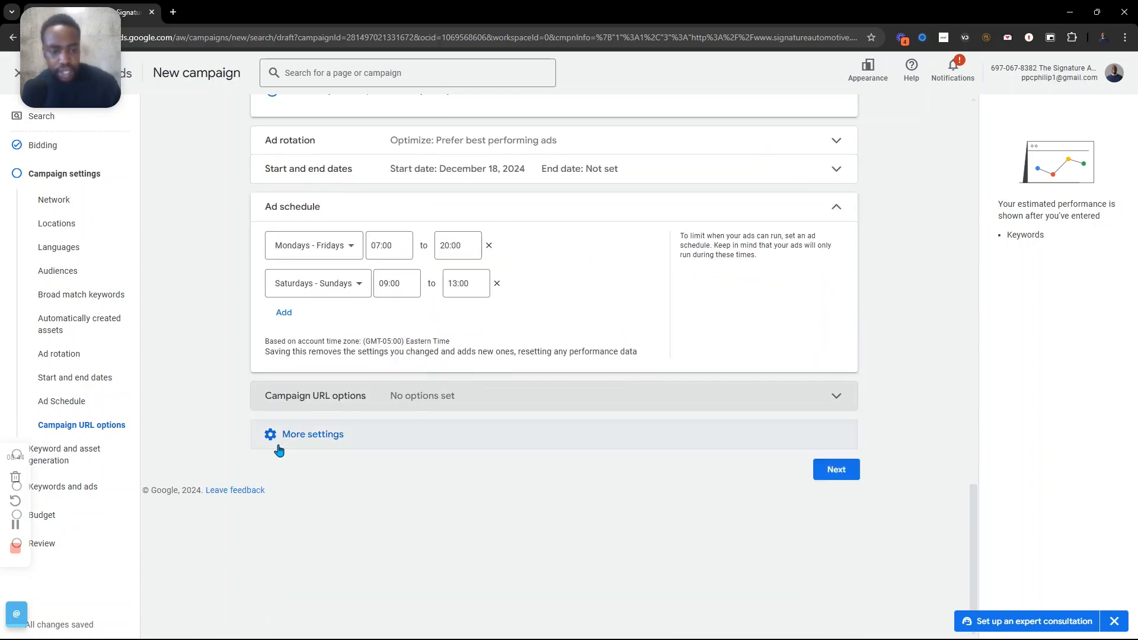
click(334, 435)
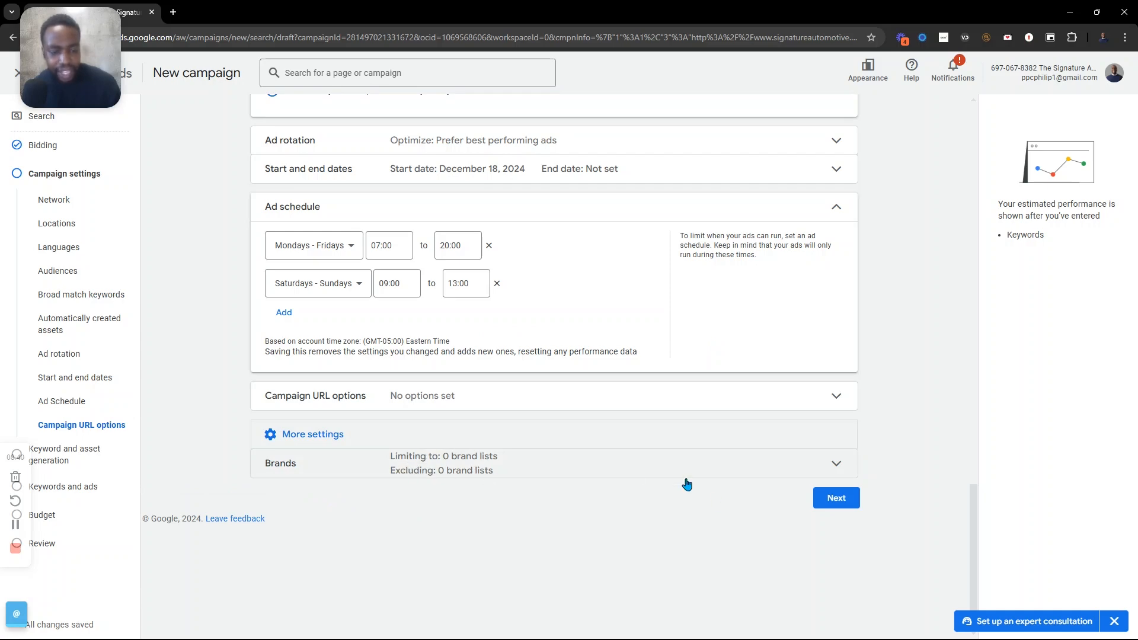
Proceed from the campaign settings and skip the keyword and asset generation to reach the keywords and ads stage.
click(837, 497)
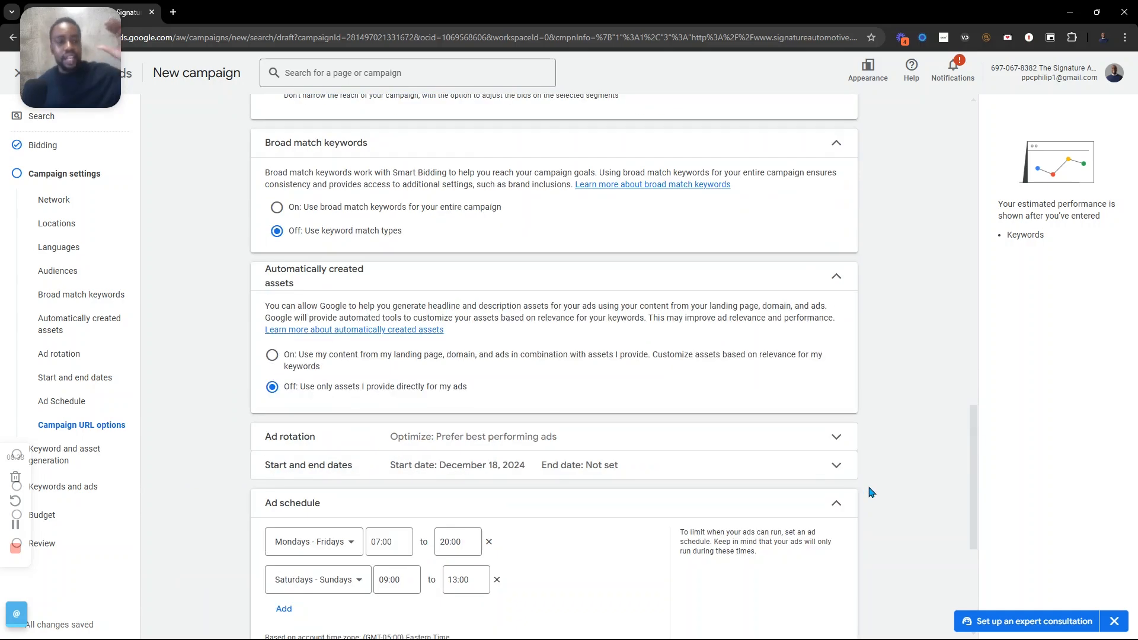
scroll(868, 494, down, 5)
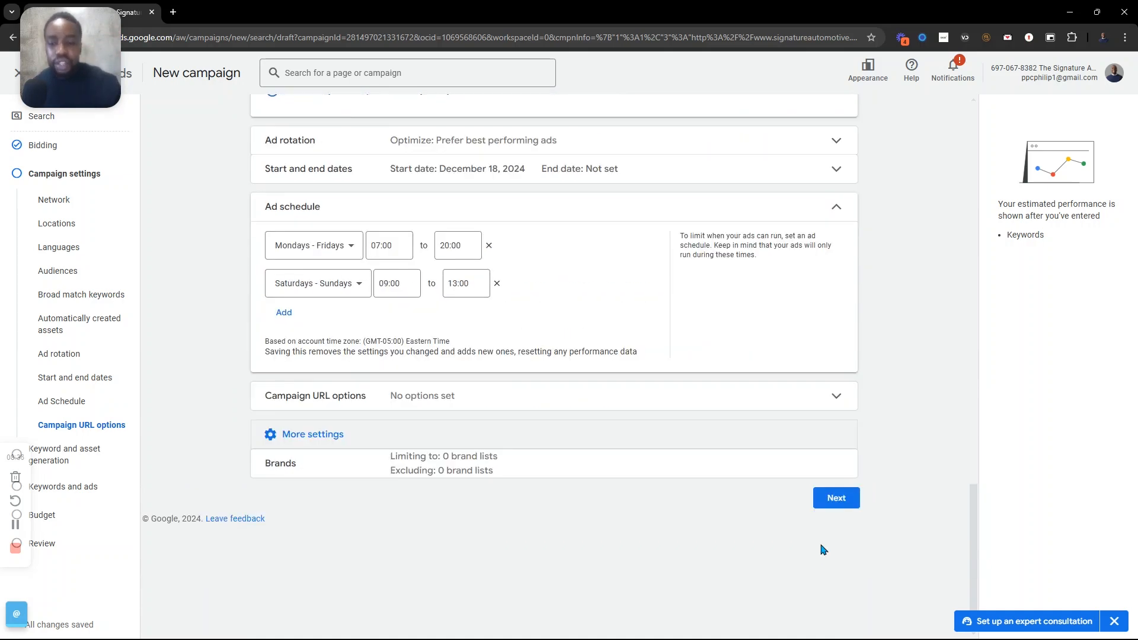
click(829, 499)
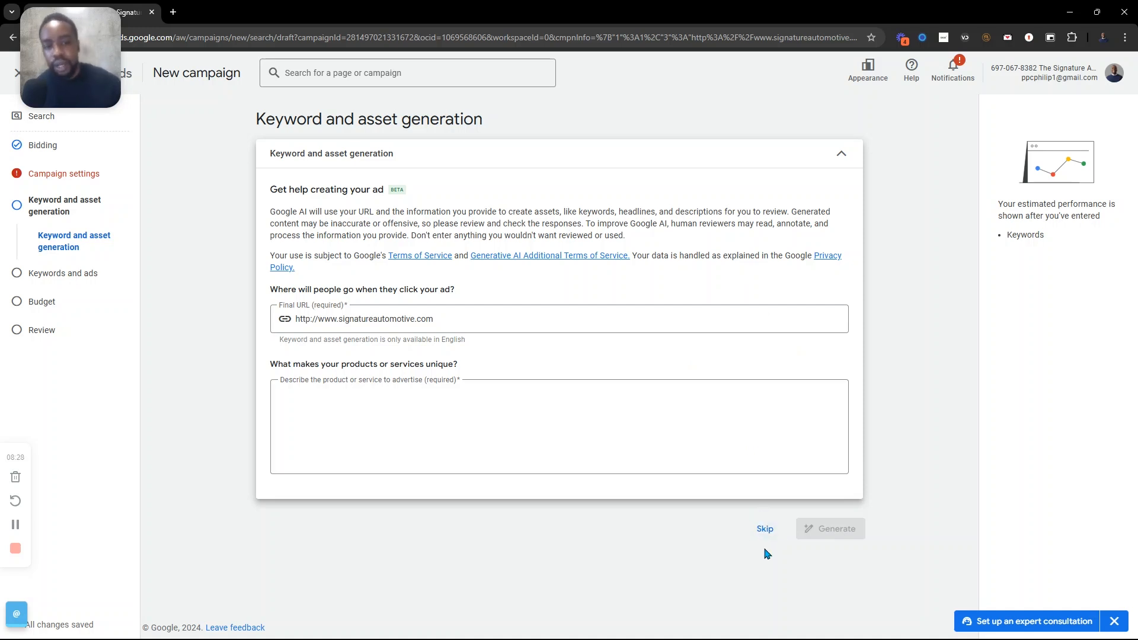
click(763, 528)
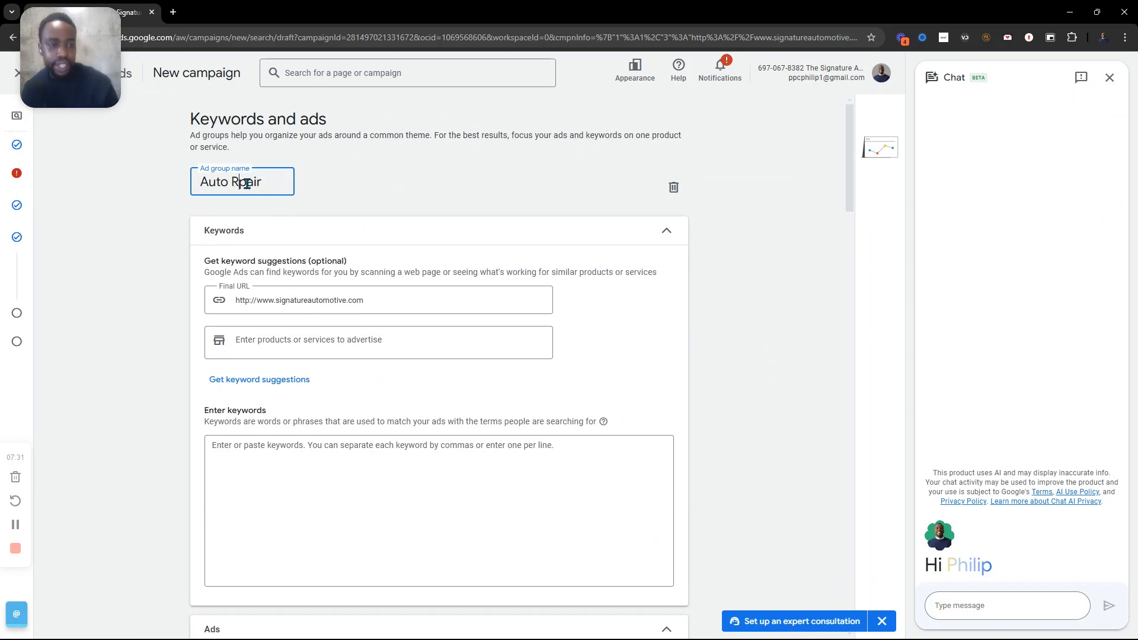
Confirm the ad group name Auto Repair and enter the keywords "auto repair", "auto repair near me" and "auto repair shop" in quotation marks.
click(164, 247)
scroll(164, 247, down, 1)
click(270, 317)
text("auto repair)
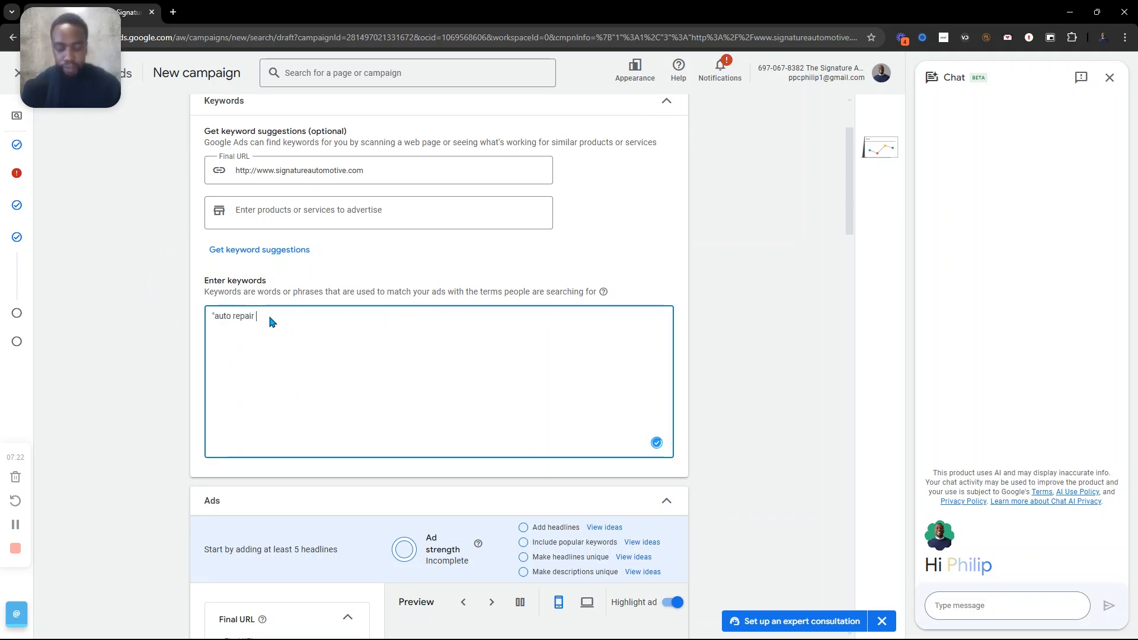
text( ")
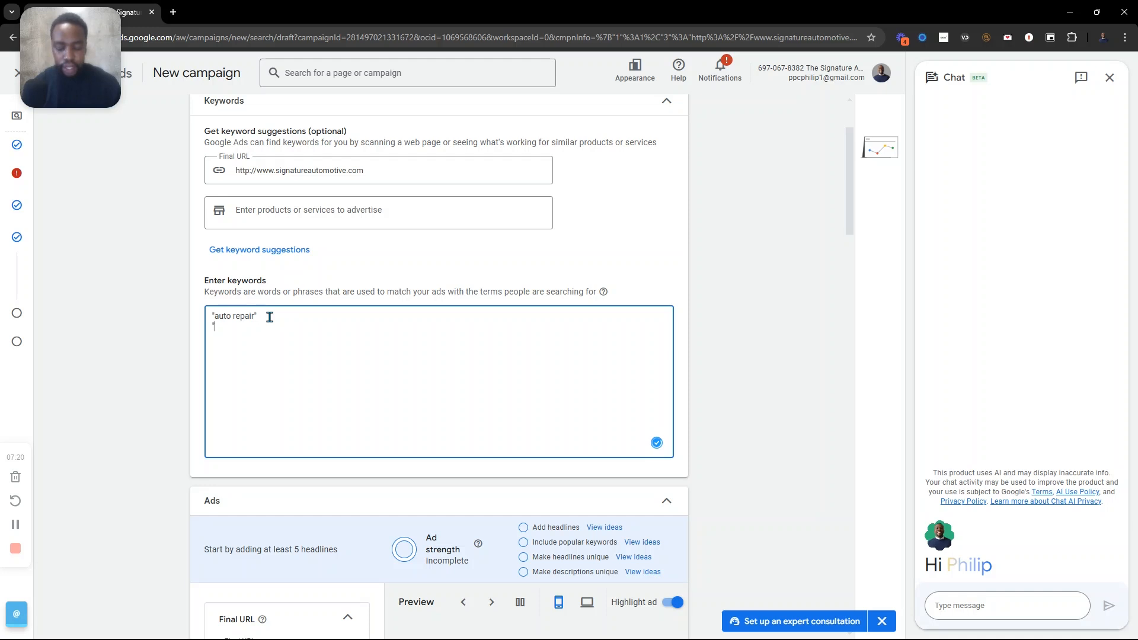
text(auto repair near me")
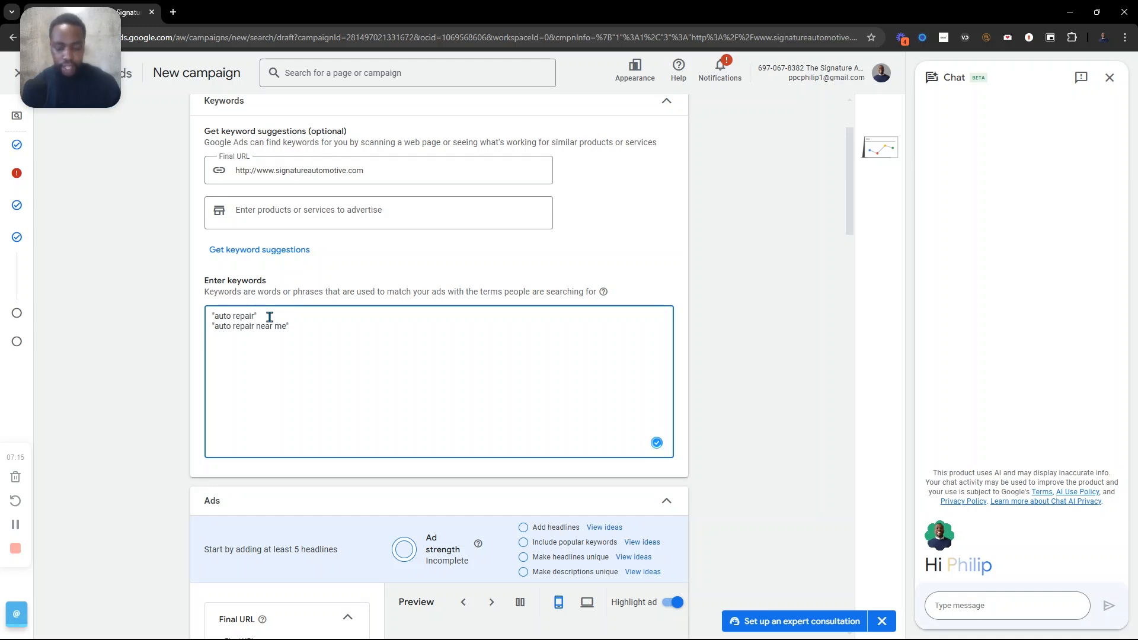
text("Auto repair sho)
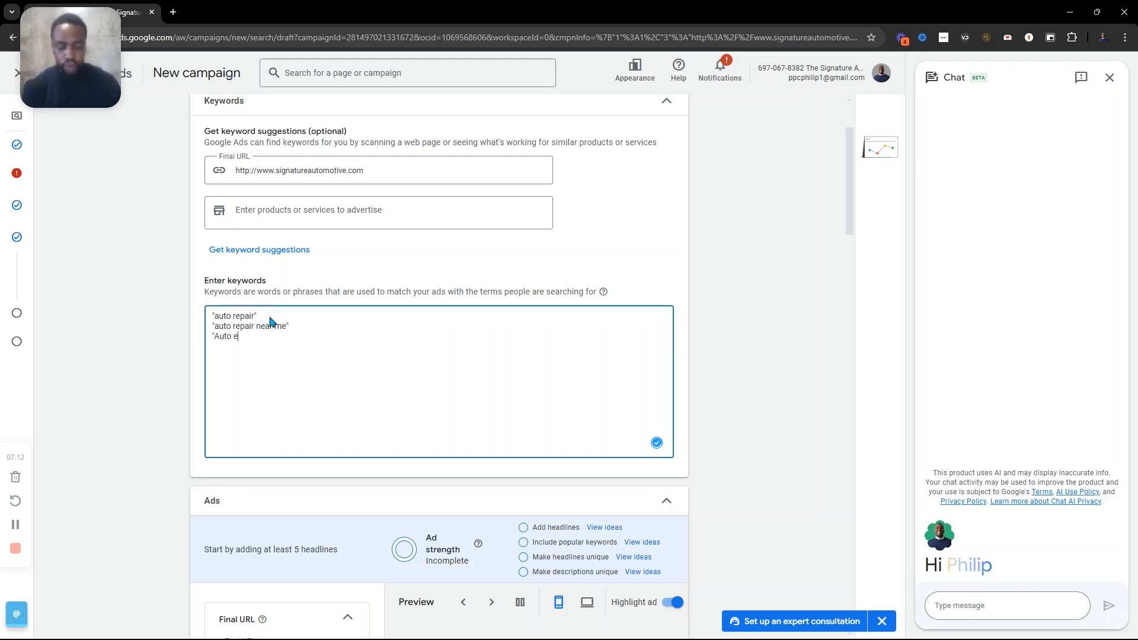
text(p")
click(219, 352)
key(BackSpace)
text(air shop)
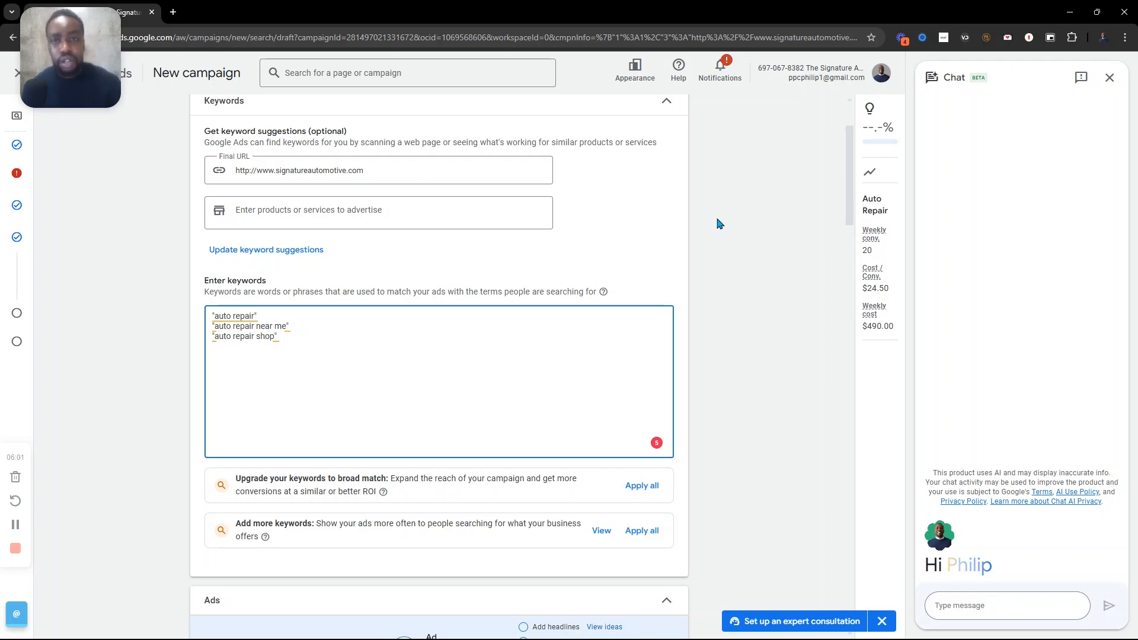
Review the Auto Repair ad group's keyword list and the ad creation section with its final URL and preview.
scroll(754, 217, down, 3)
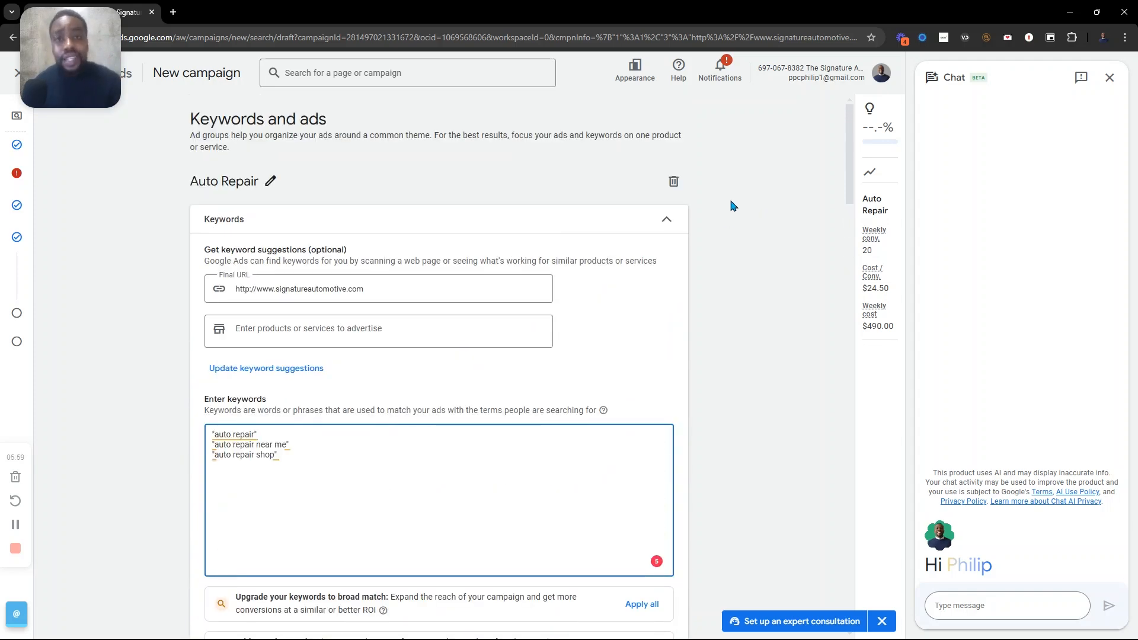
scroll(652, 249, down, 3)
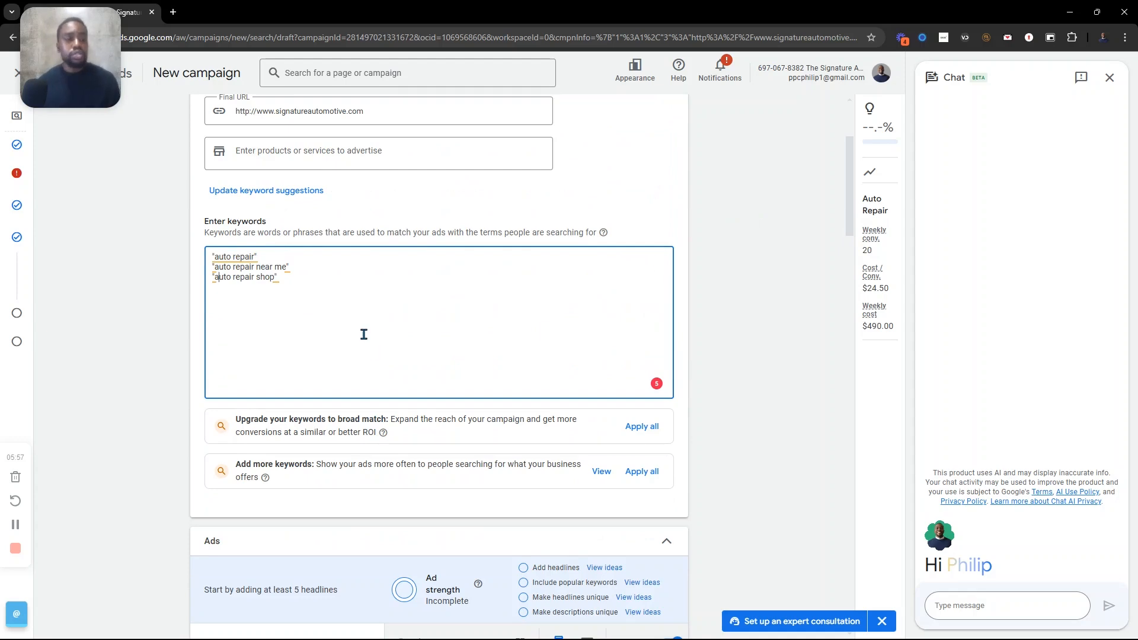
scroll(363, 332, up, 3)
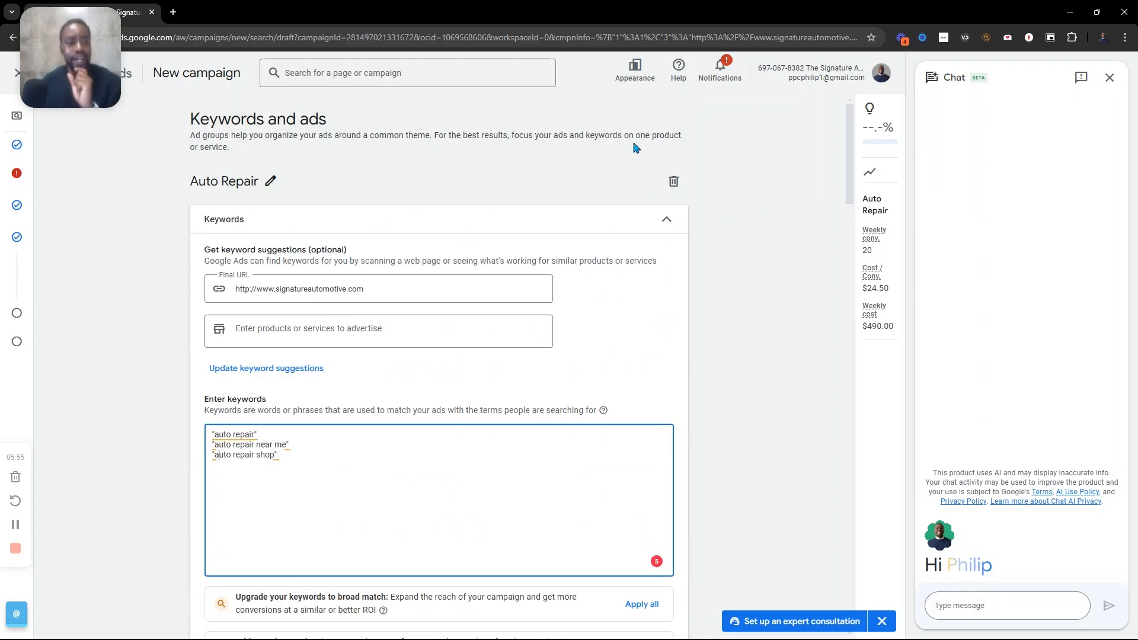
scroll(523, 223, down, 5)
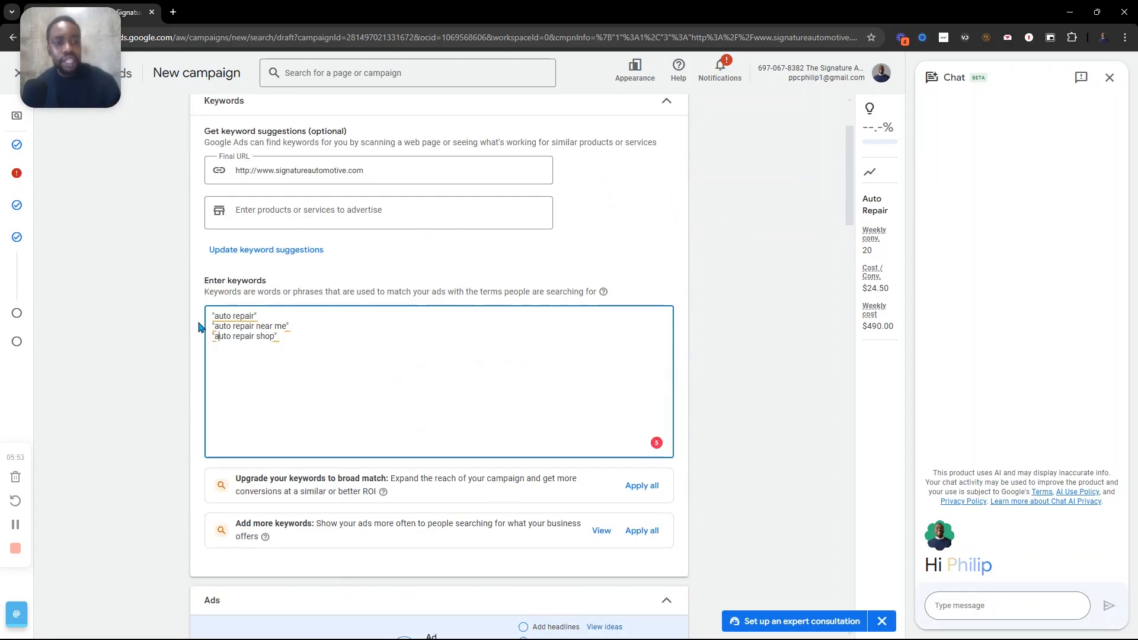
scroll(211, 359, down, 3)
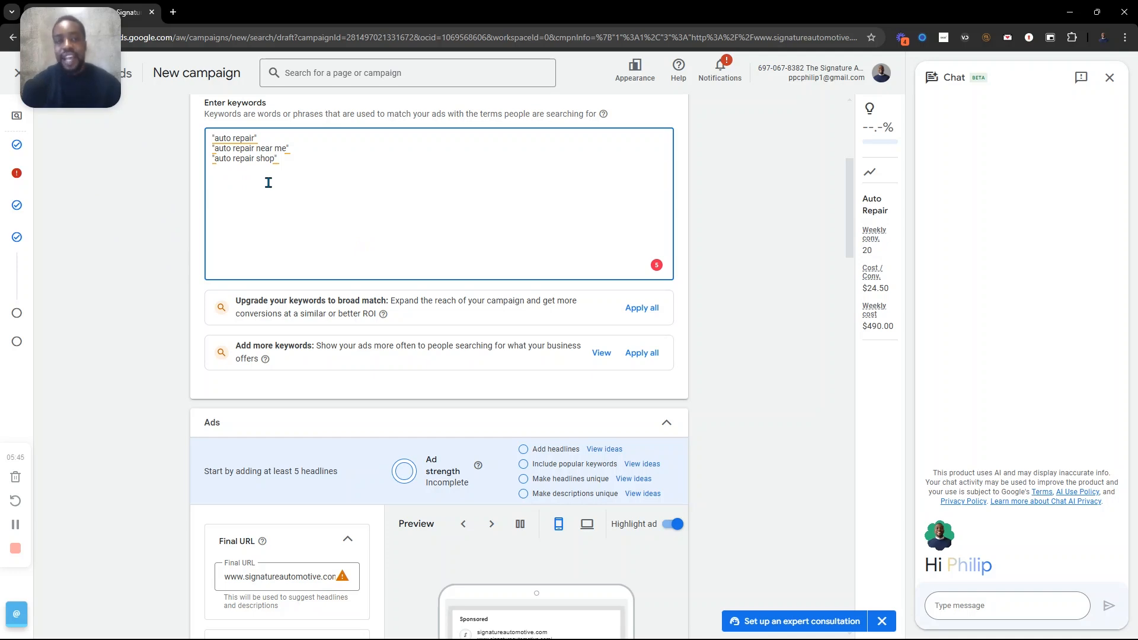
scroll(406, 183, down, 3)
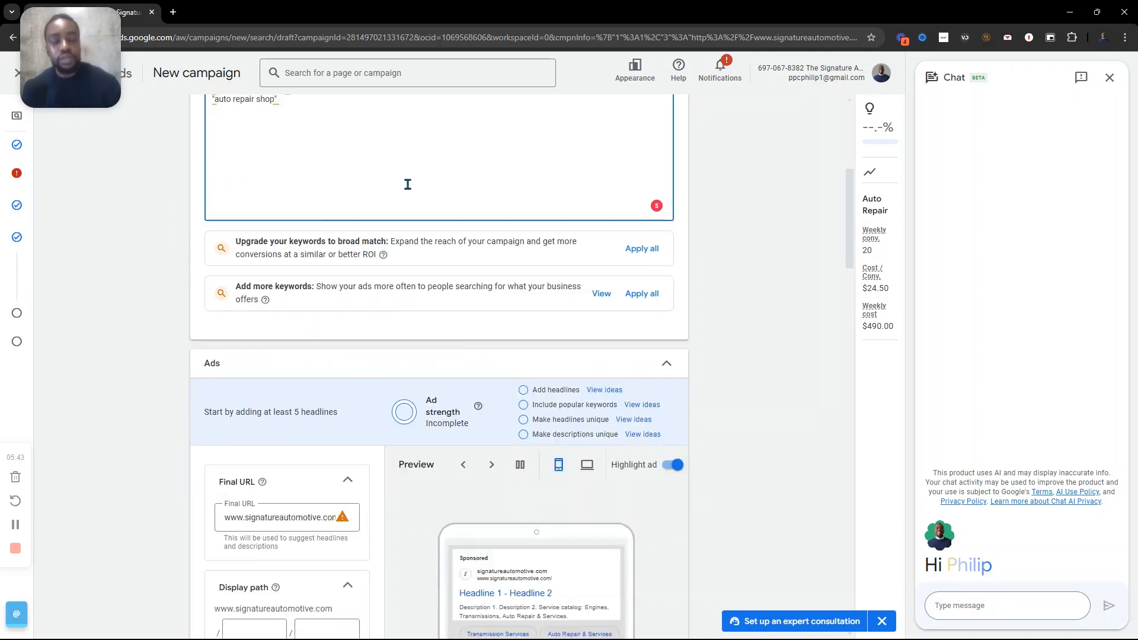
scroll(423, 353, down, 1)
scroll(423, 354, down, 1)
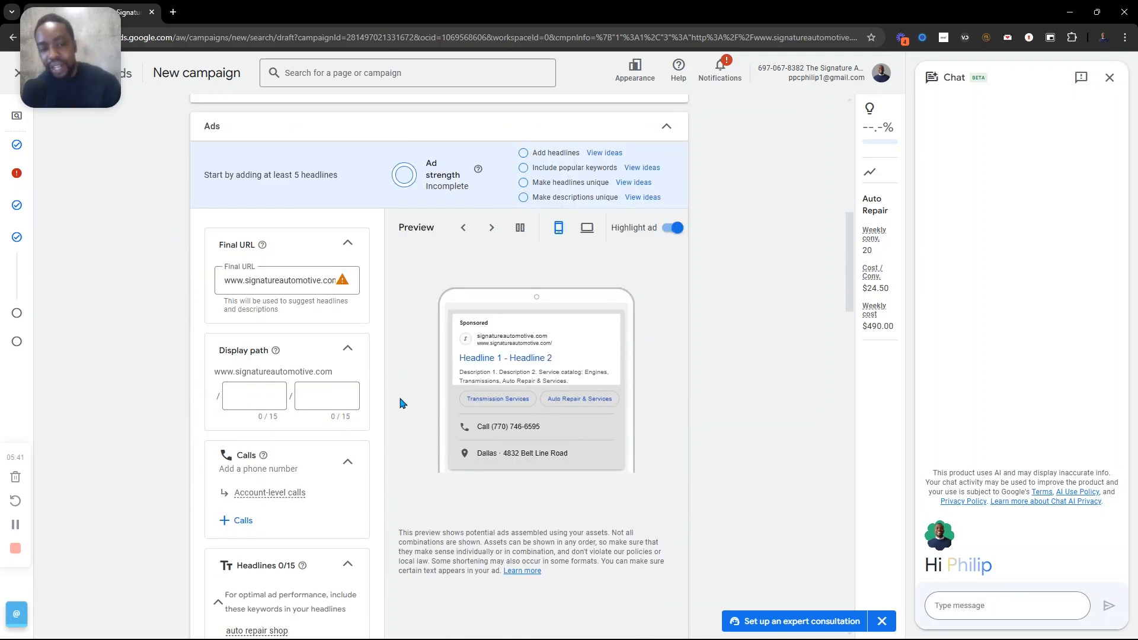
scroll(373, 345, down, 5)
scroll(369, 360, up, 5)
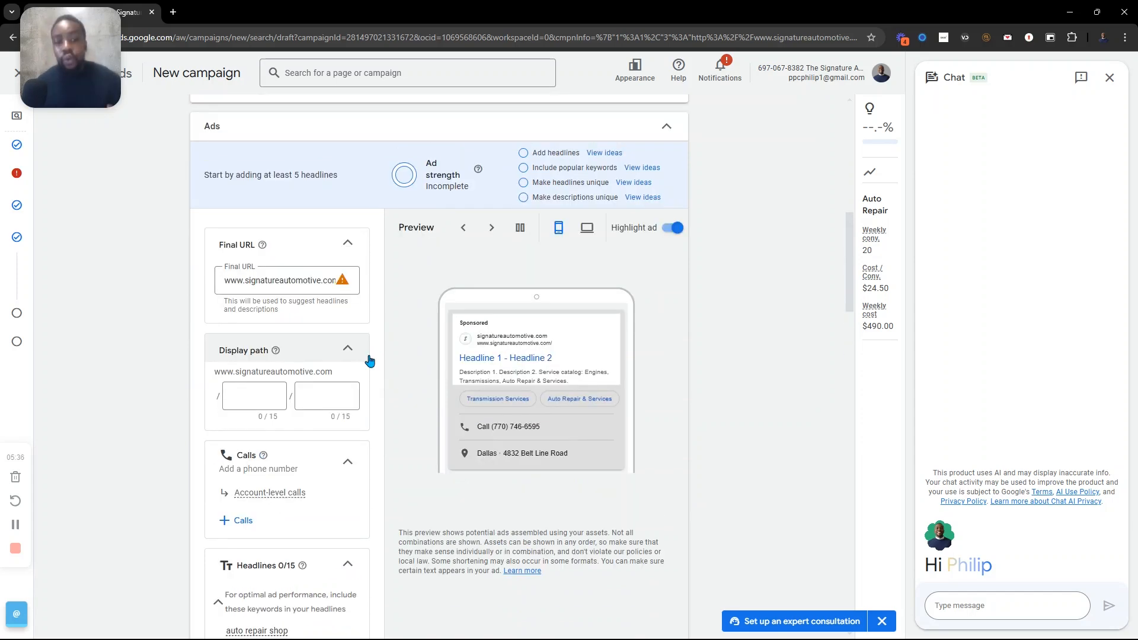
Set the ad's display path to auto / repair.
click(272, 281)
scroll(243, 276, down, 3)
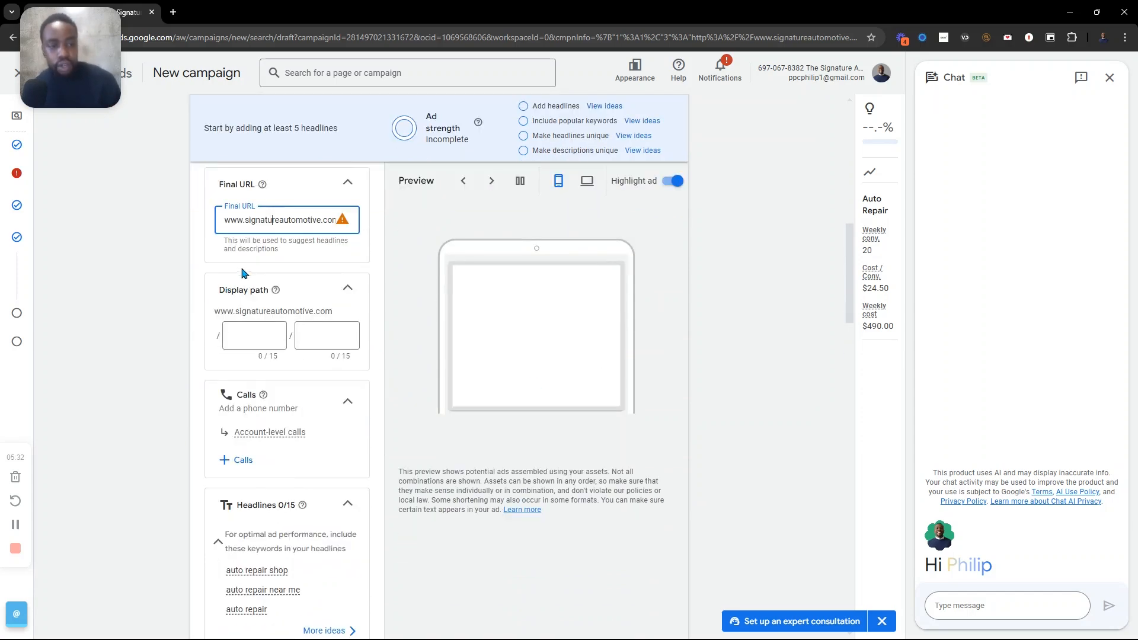
scroll(282, 228, up, 3)
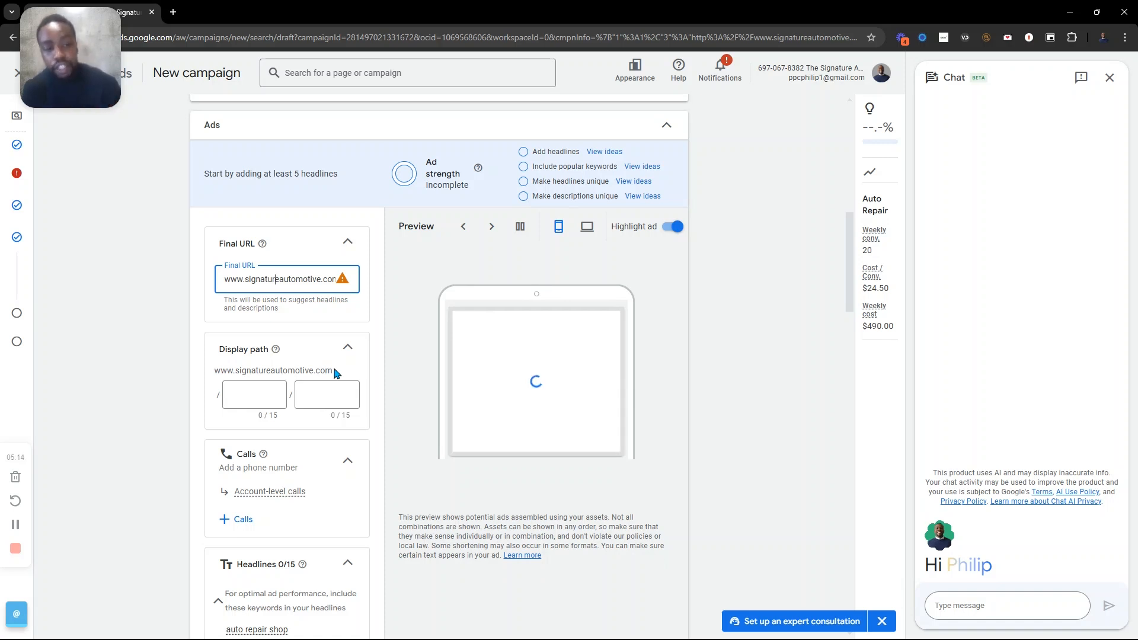
scroll(238, 283, down, 1)
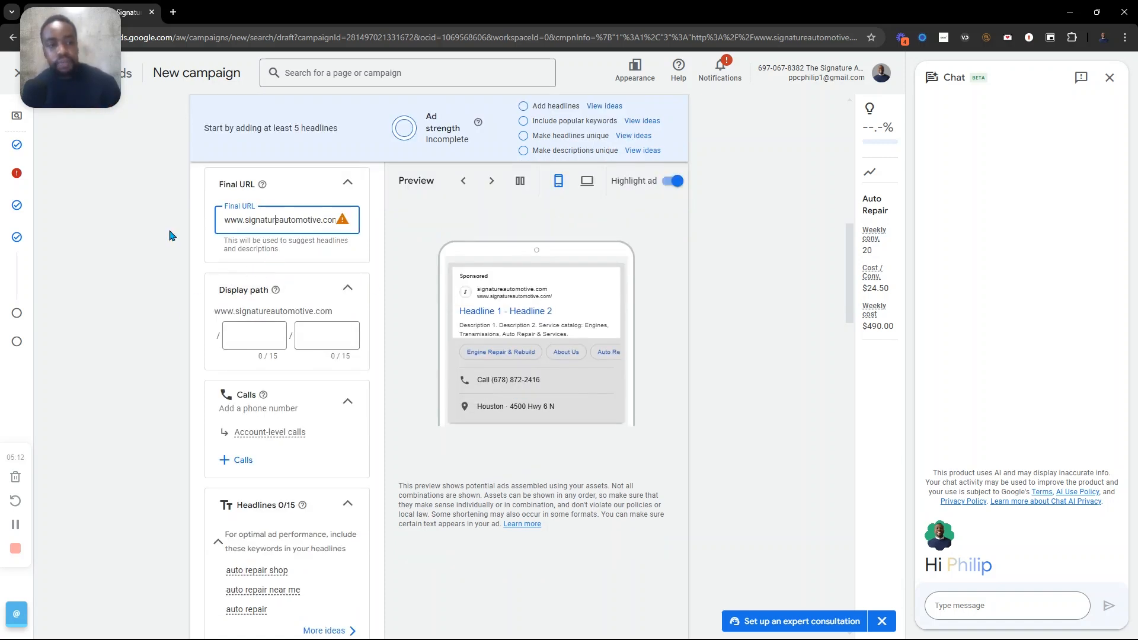
scroll(356, 339, down, 3)
scroll(196, 225, up, 3)
click(250, 336)
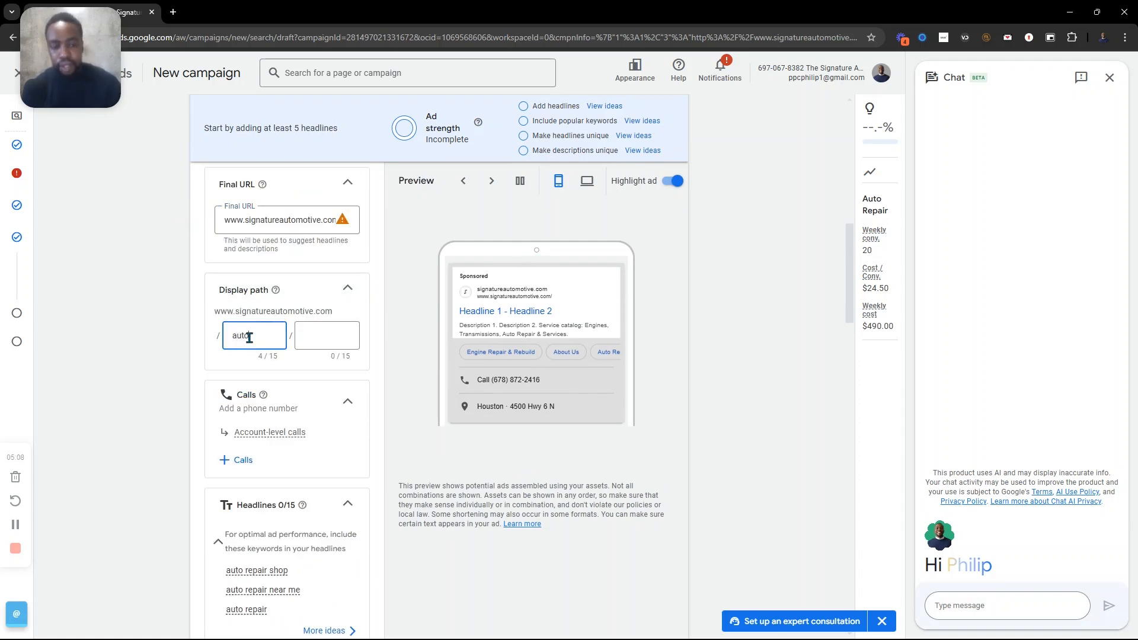
click(332, 340)
text(repair)
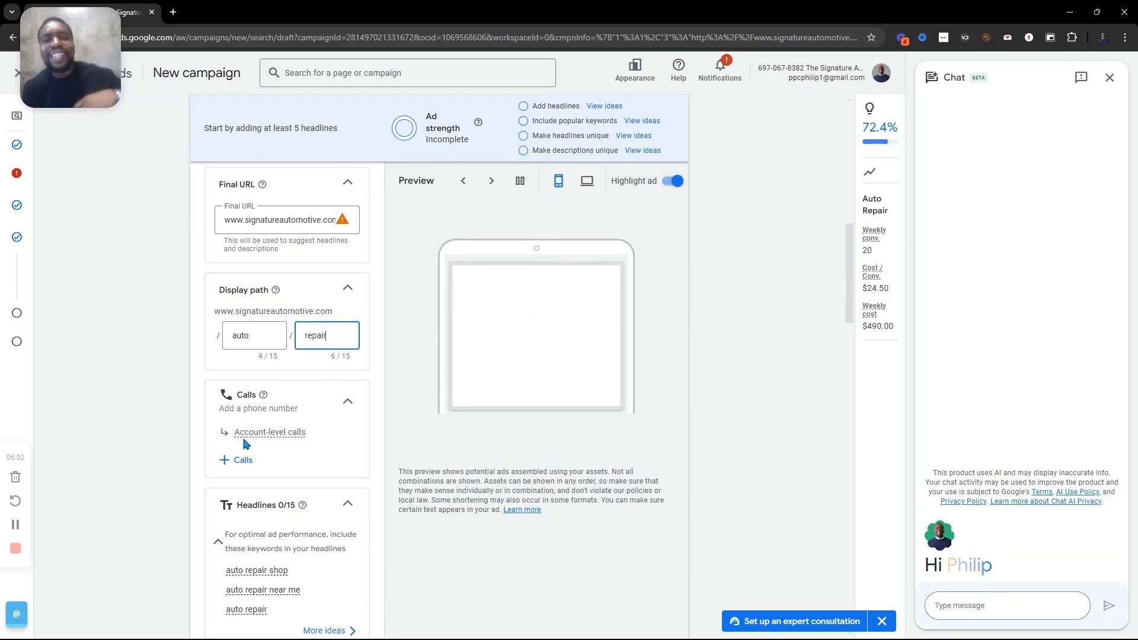
Enter "Local Auto Repair" as the ad's first headline.
scroll(246, 443, down, 4)
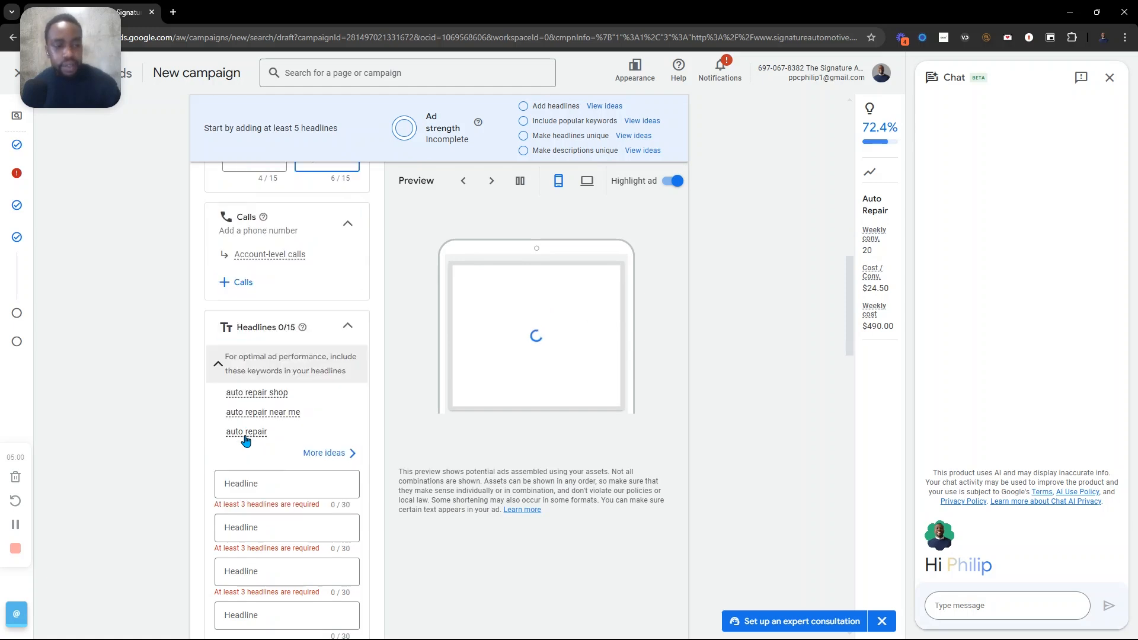
scroll(260, 424, up, 3)
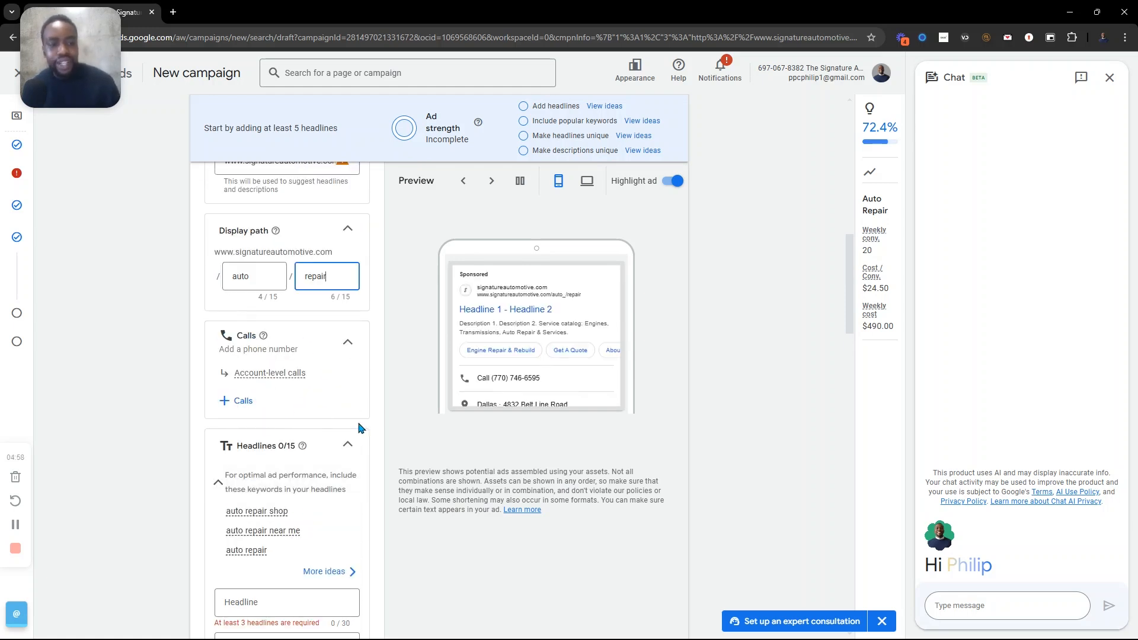
scroll(255, 418, down, 4)
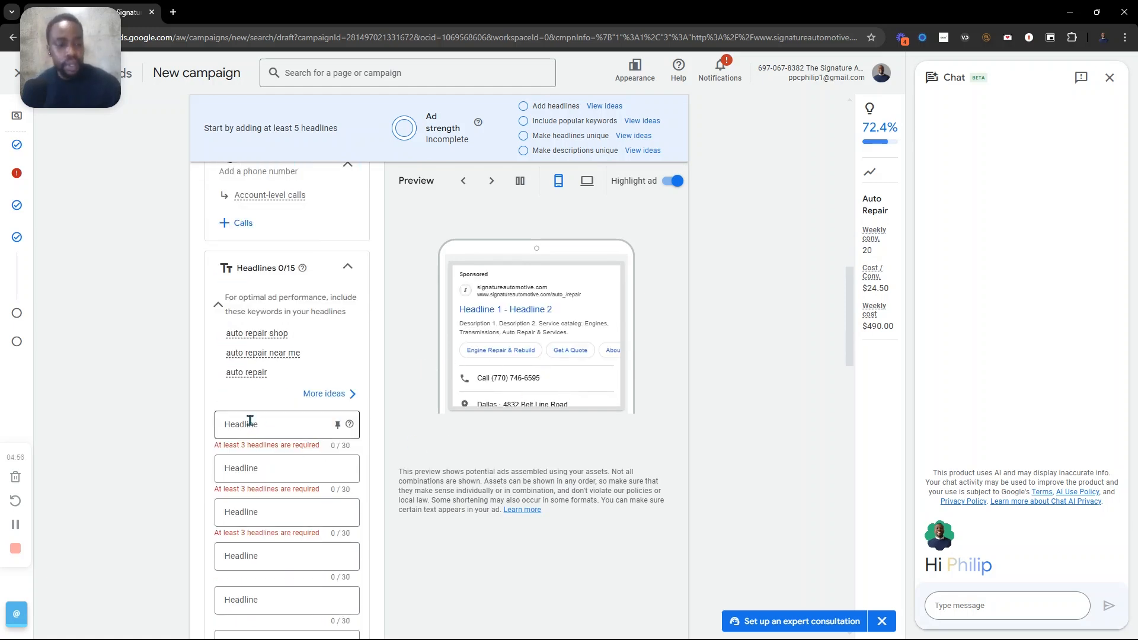
scroll(308, 362, down, 2)
click(275, 245)
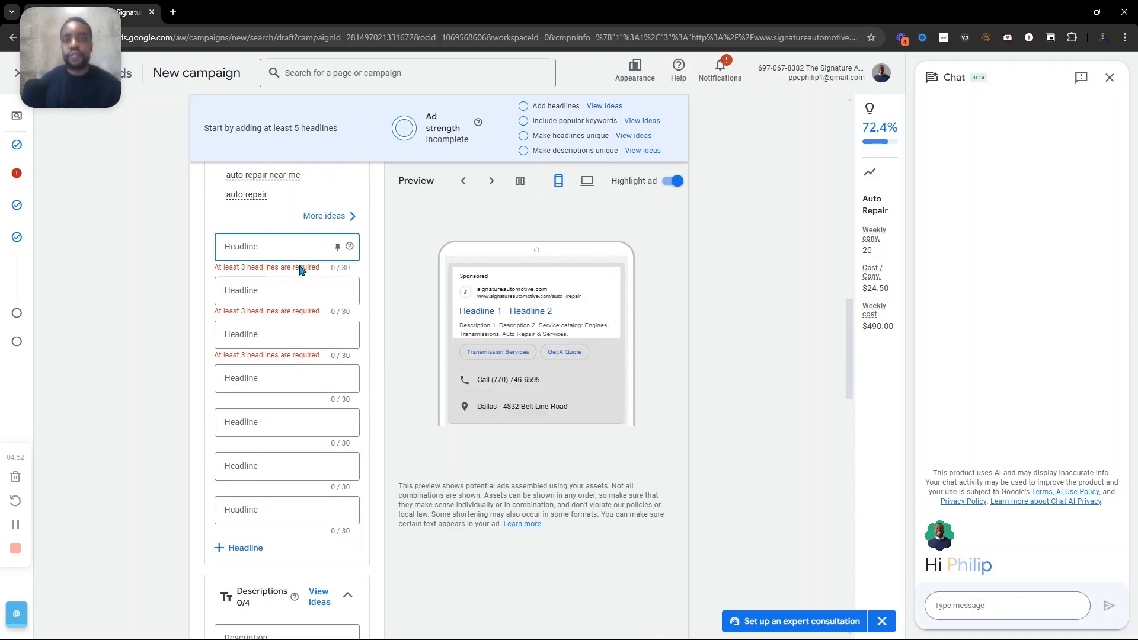
text(Auto Repair)
key(Home)
text(Loca)
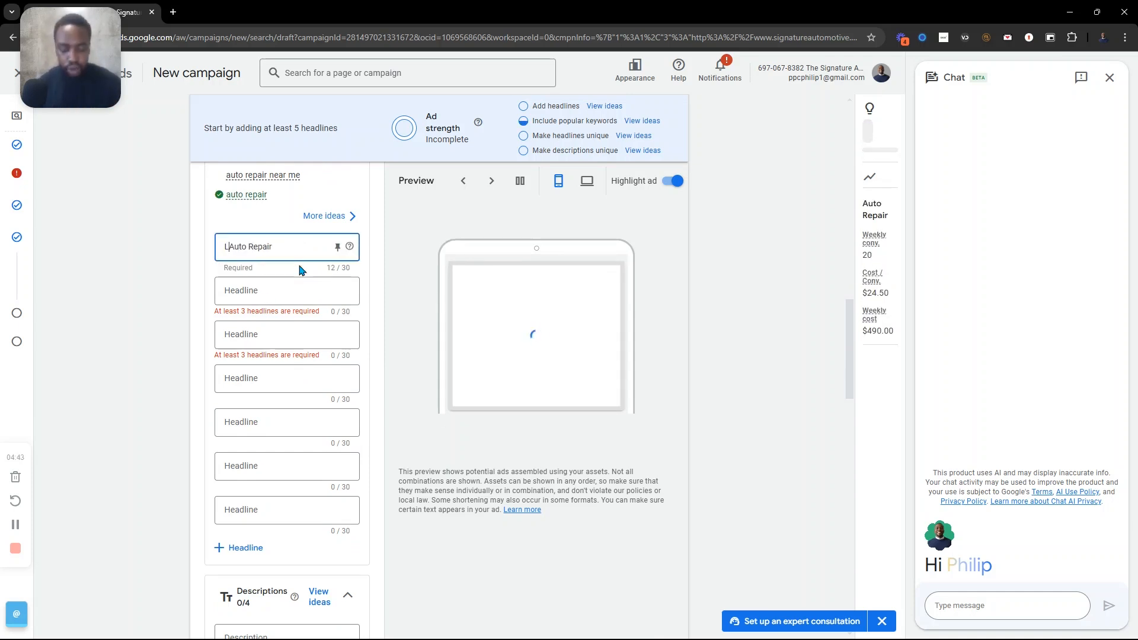
text(l)
Enter "Quality Auto Repair" as the ad's second headline.
click(269, 293)
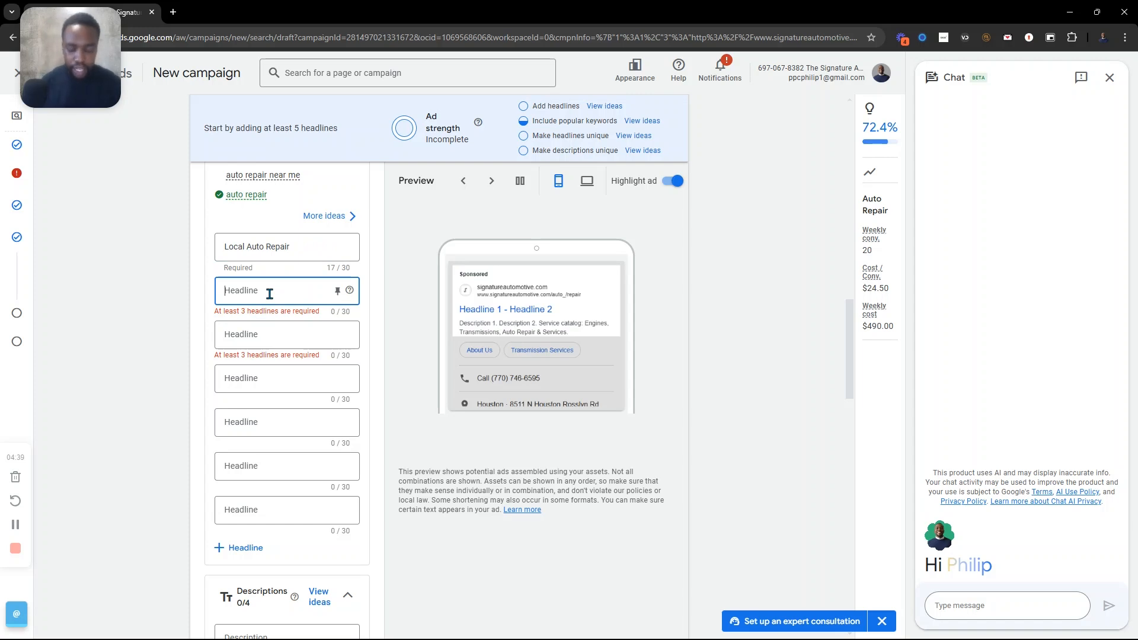
text(Quality Auto repair)
key(BackSpace)
text(R)
click(302, 299)
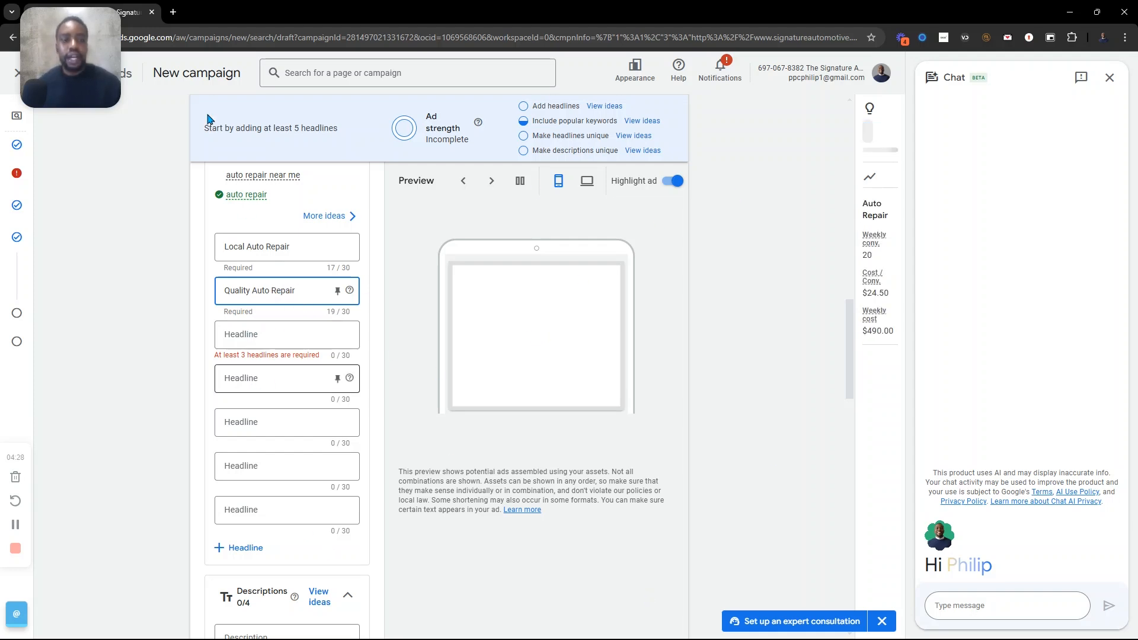
Enter "Get Auto Repair In Atlanta" as the ad's third headline.
click(244, 336)
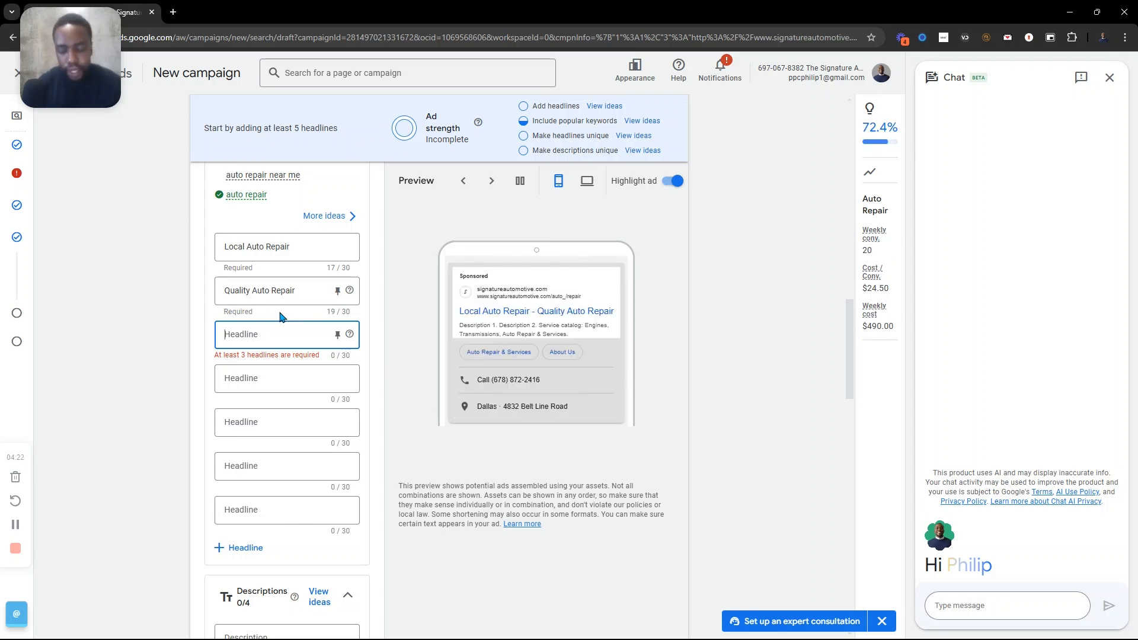
text(Get Auto Repair In At)
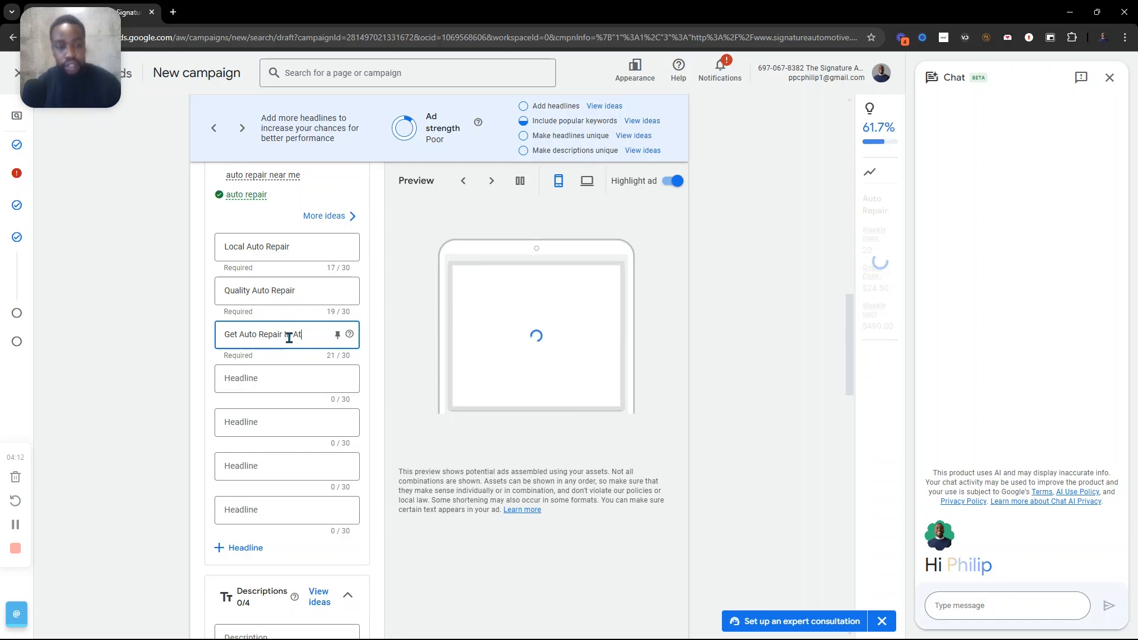
text(lanta)
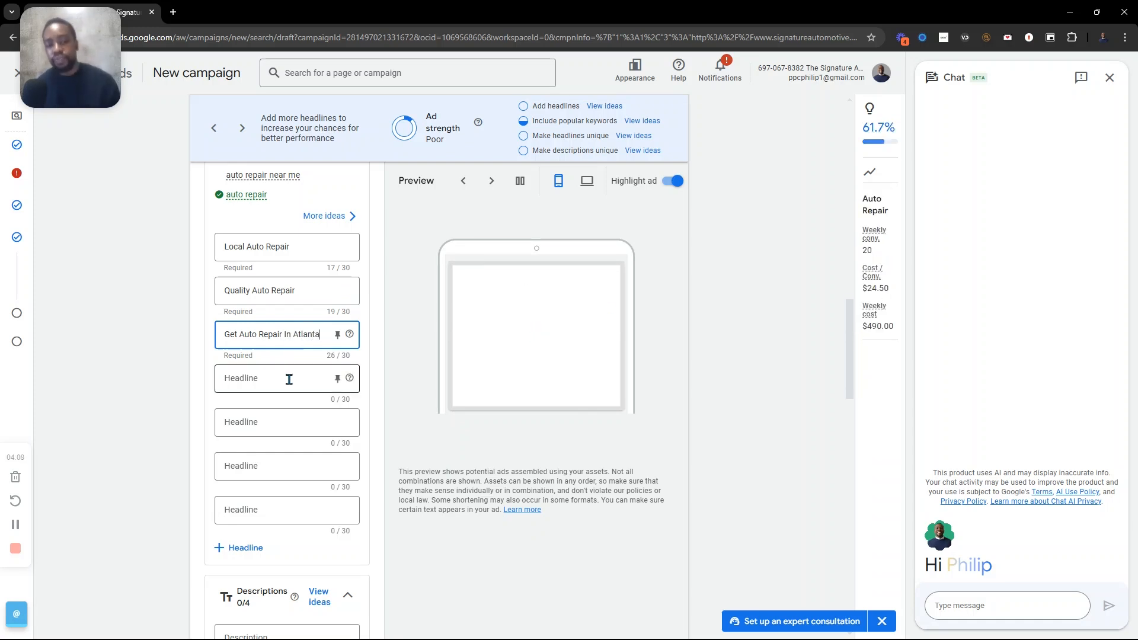
Fill the next four headlines with "World Class Facilities", "Lighting Fast Service", "Call Now For Quick Service" and "Call Now".
click(250, 378)
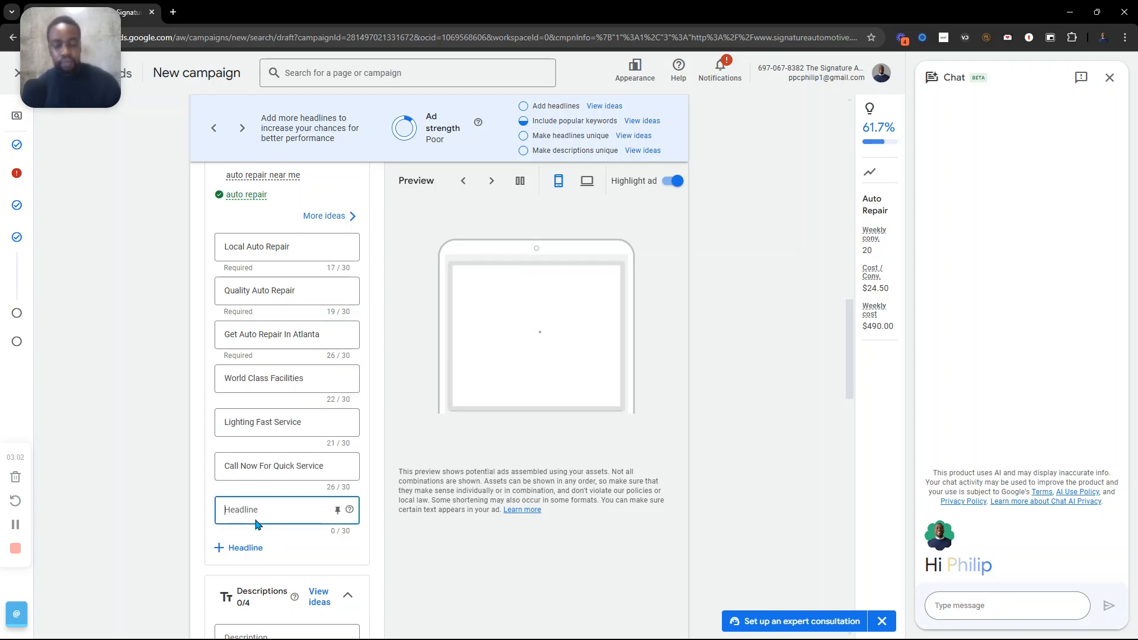
text(Call Now)
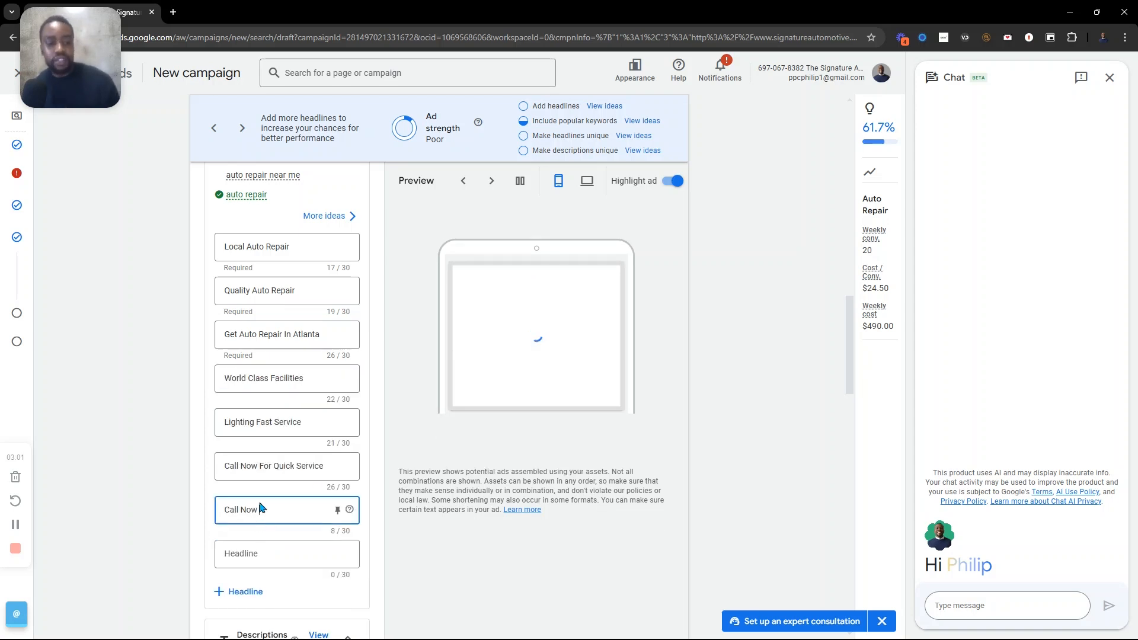
triple_click(241, 509)
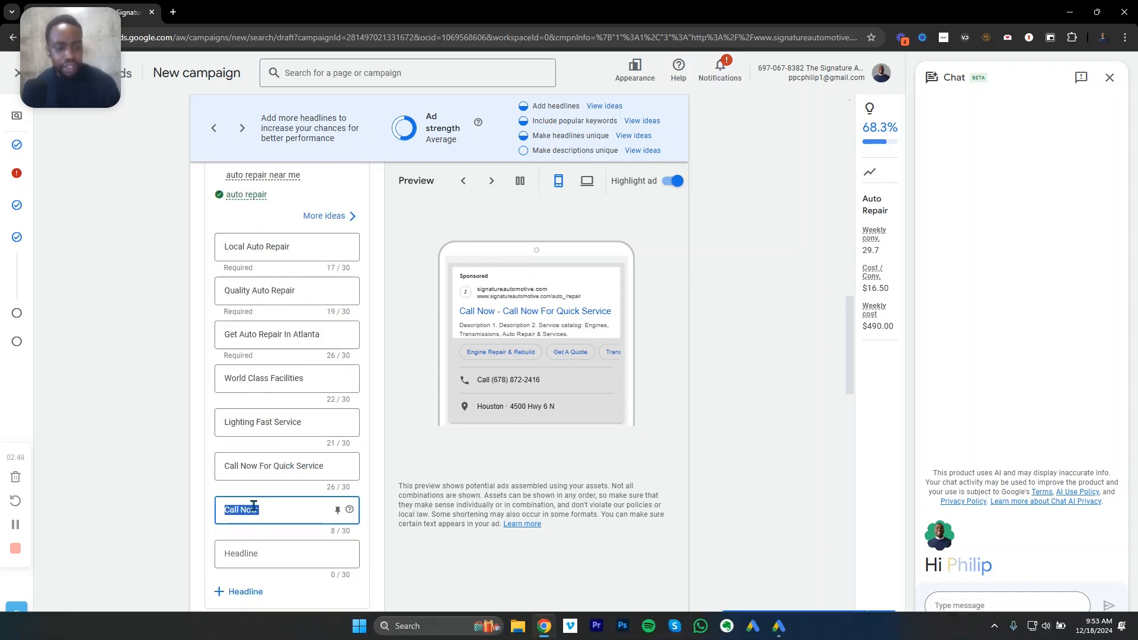
Enter "We Provide Auto Repair Sevice For All Makes &Models" as the ad's first description.
click(407, 311)
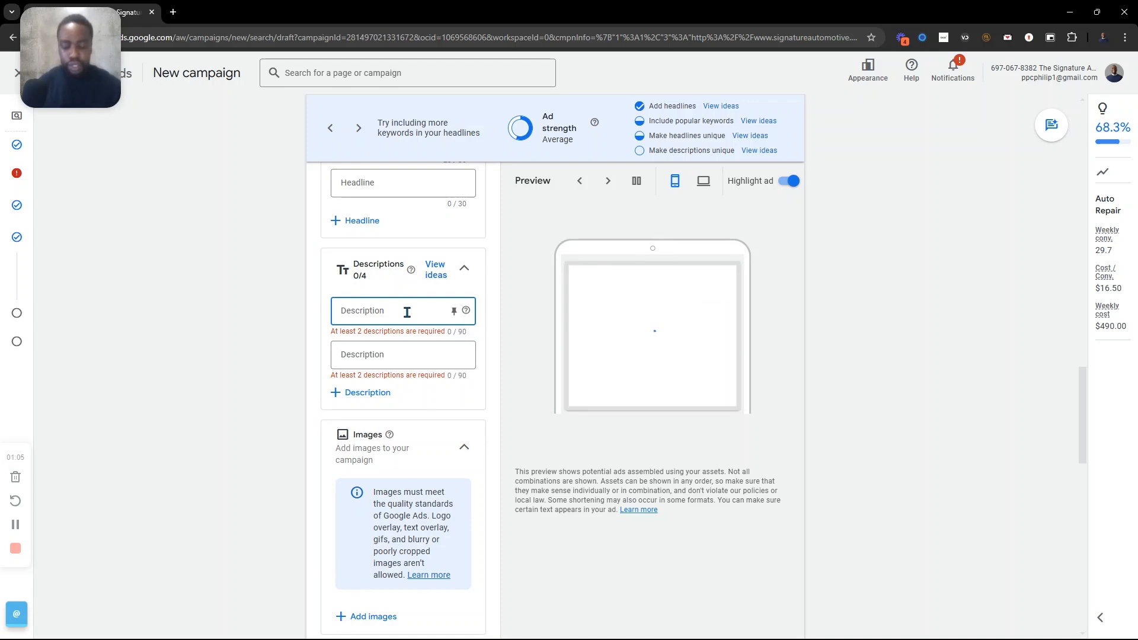
text(We Pro)
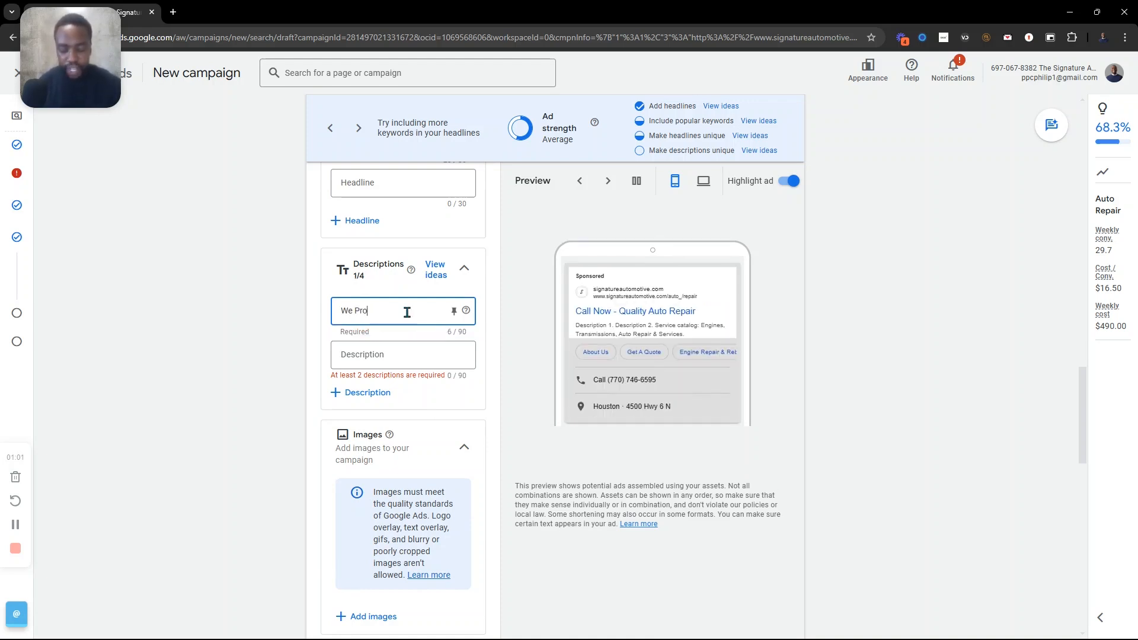
text(vide)
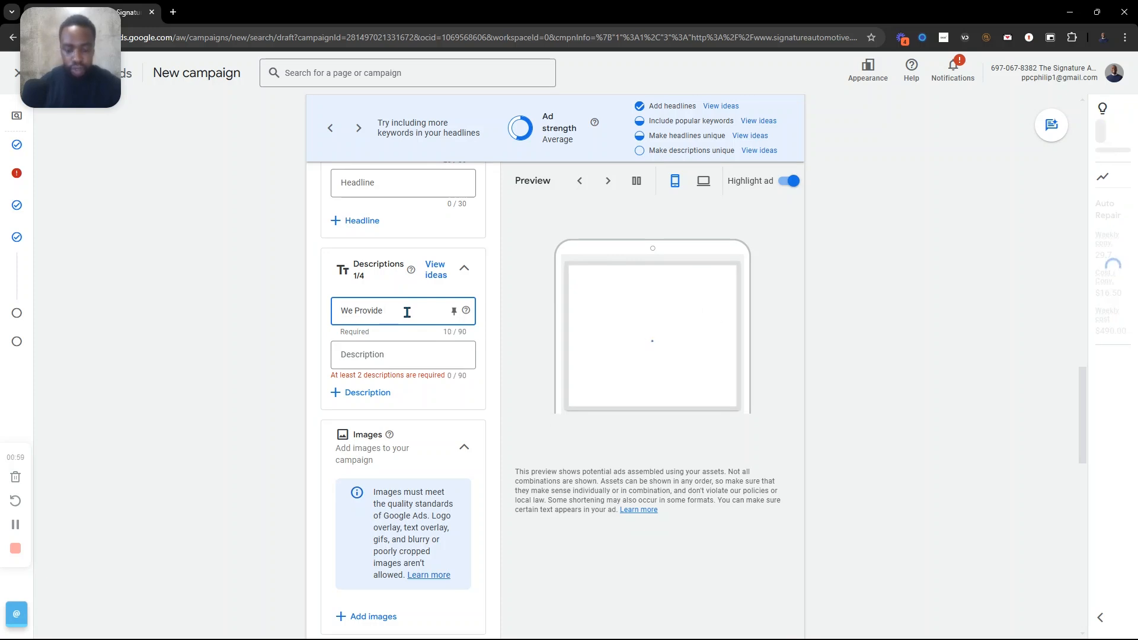
text( Auto Repair Se)
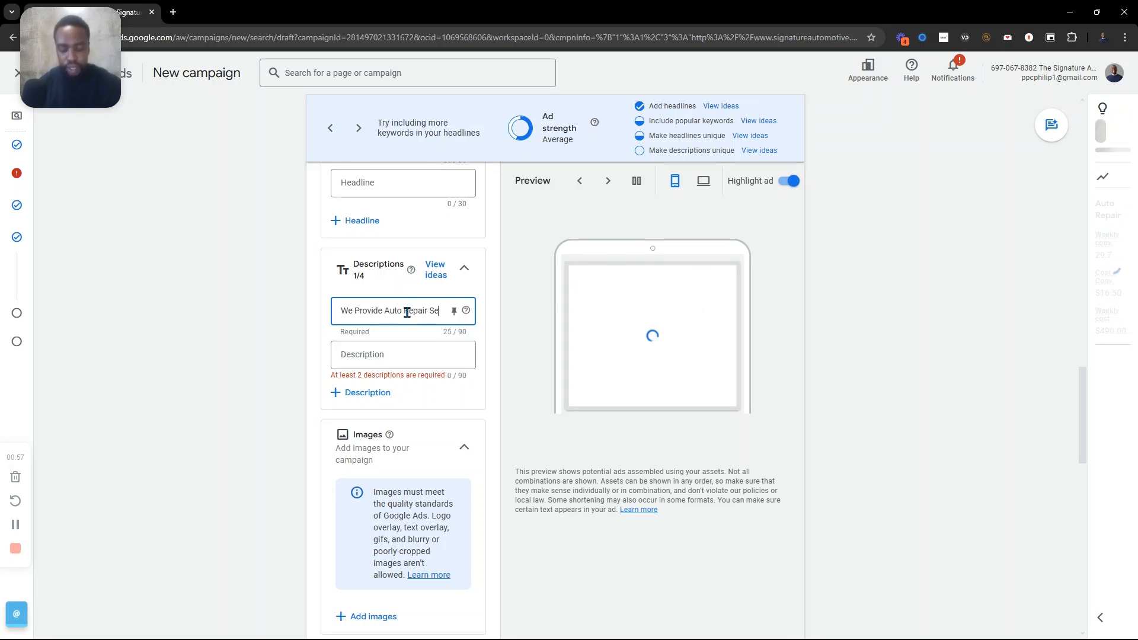
text(vice For A)
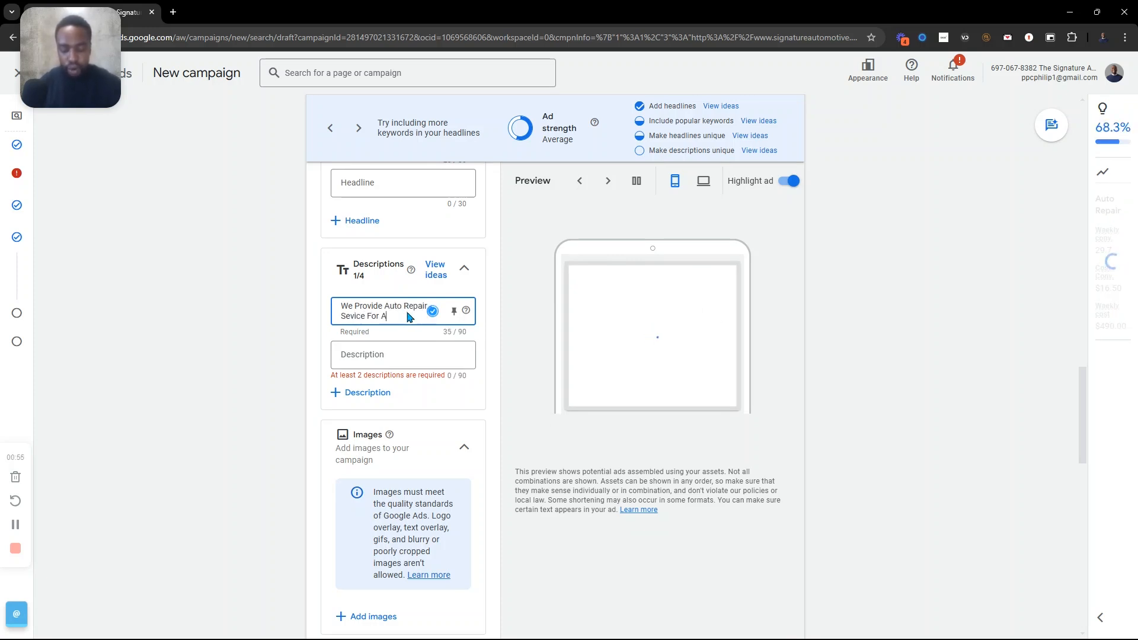
text(ll Makes)
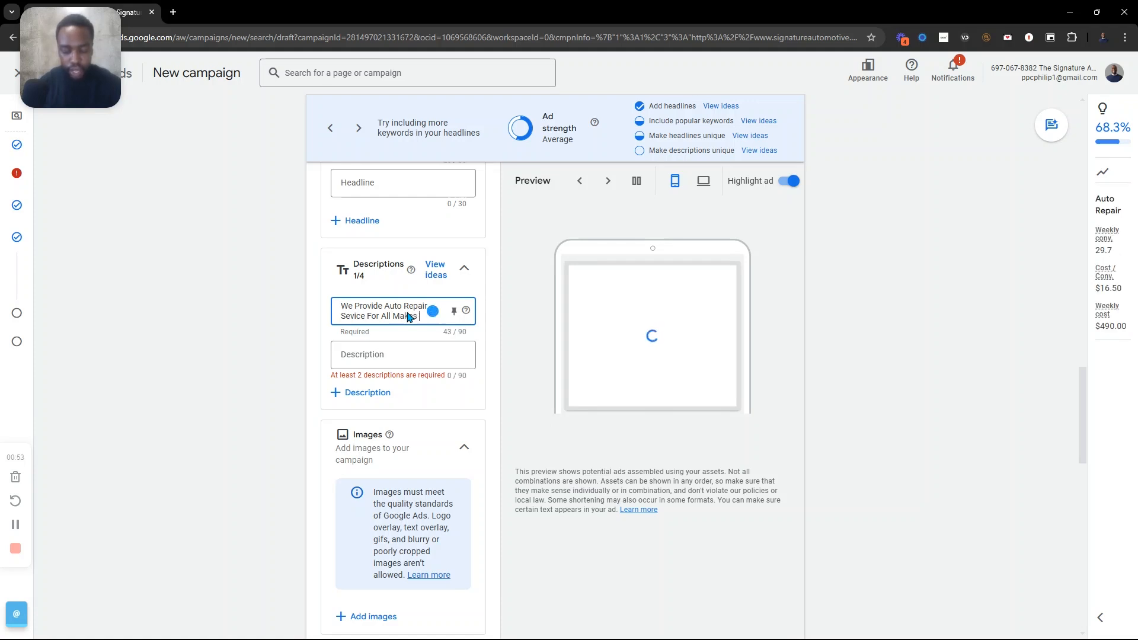
text( &Models)
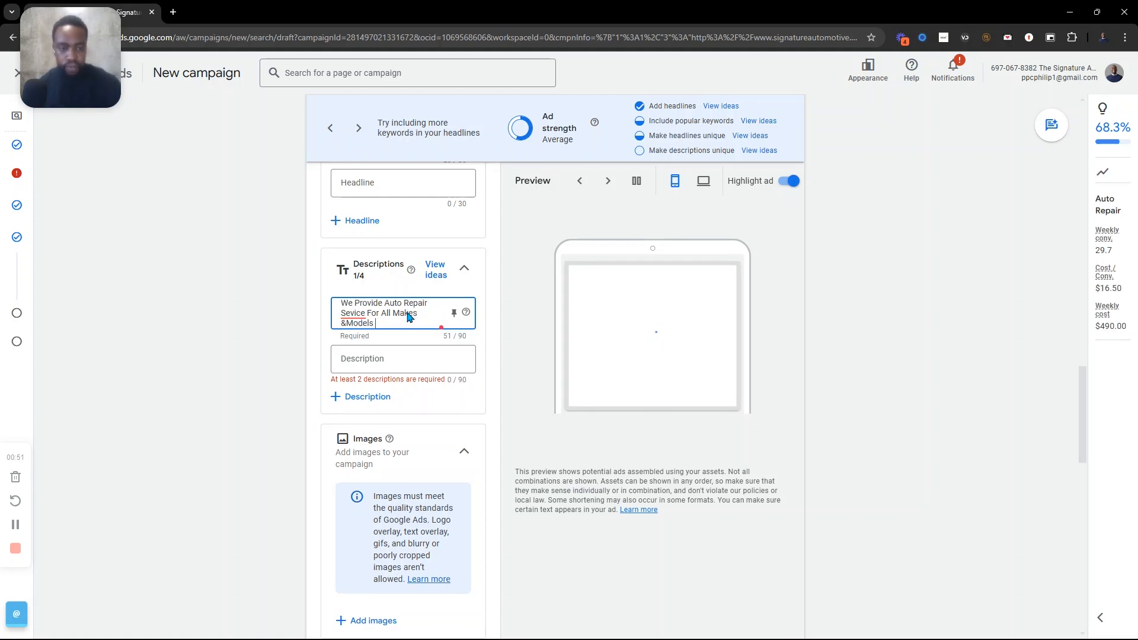
Insert a space before "Models" in the first description and append ". Call Us Now" to its end.
click(347, 323)
click(351, 314)
click(362, 314)
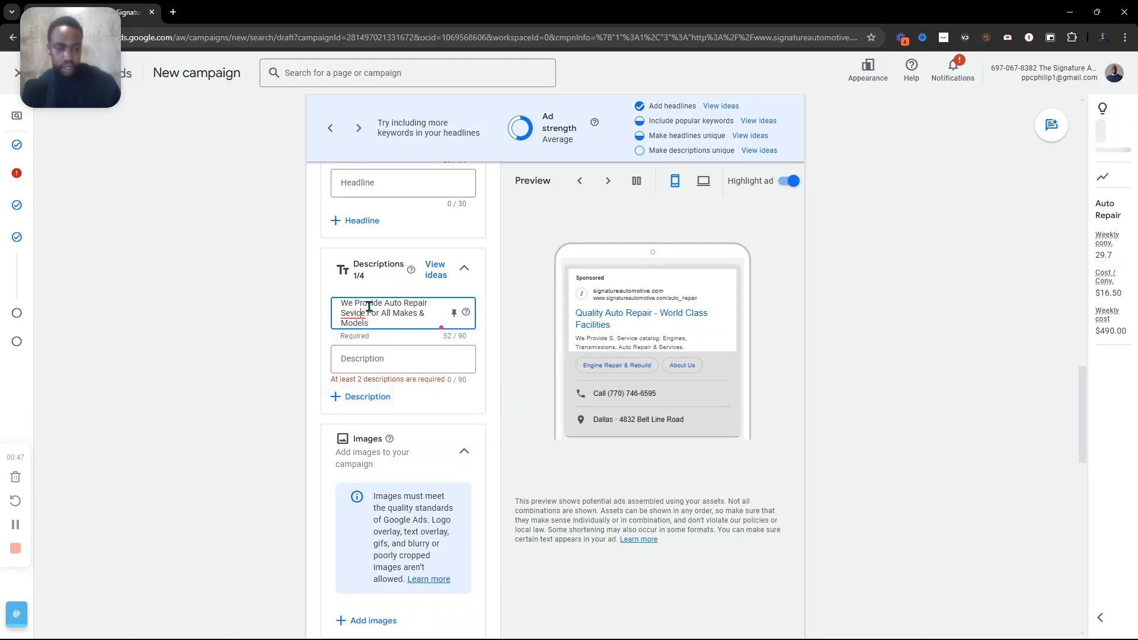
click(374, 327)
text(. Call Us Now)
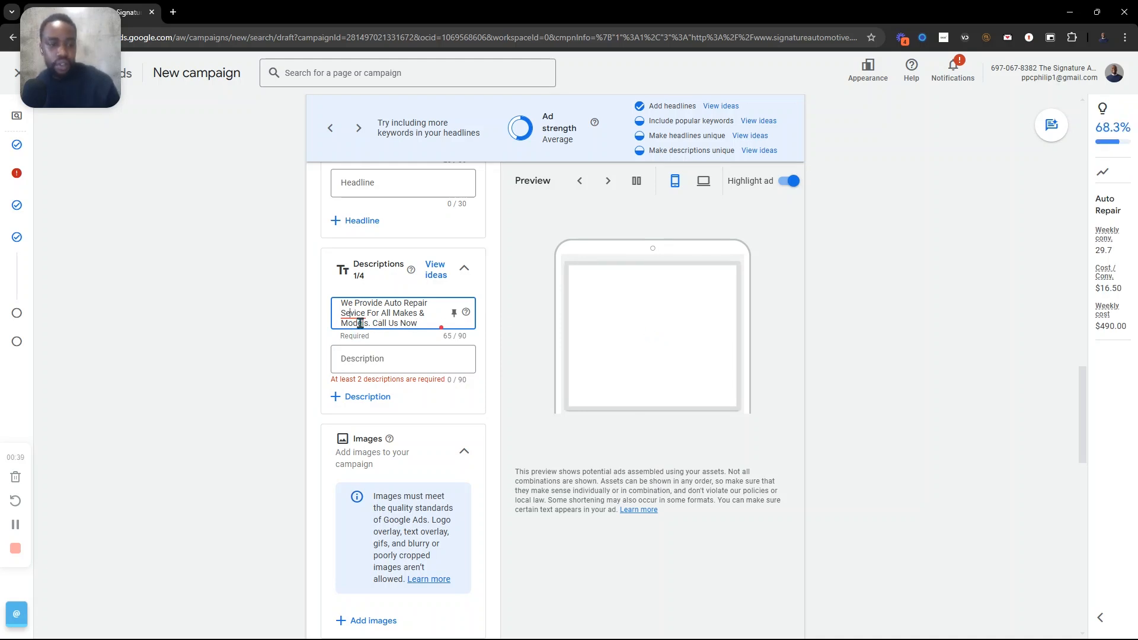
click(358, 316)
Review the ad's headlines and descriptions along with the images and business name sections.
scroll(449, 352, up, 2)
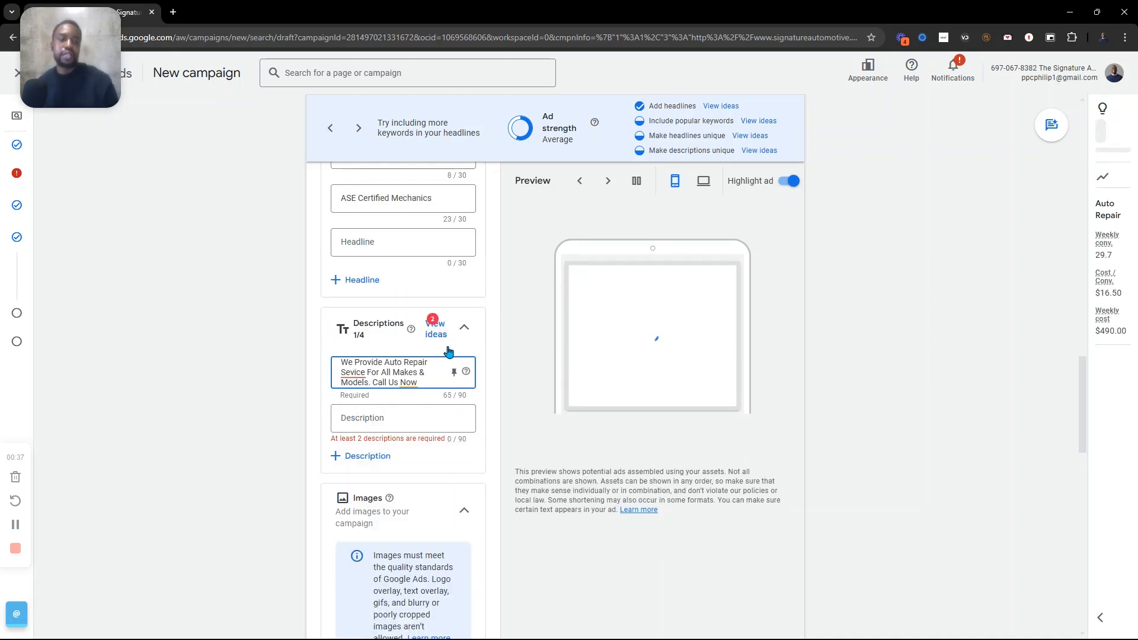
scroll(450, 352, down, 2)
scroll(407, 402, up, 3)
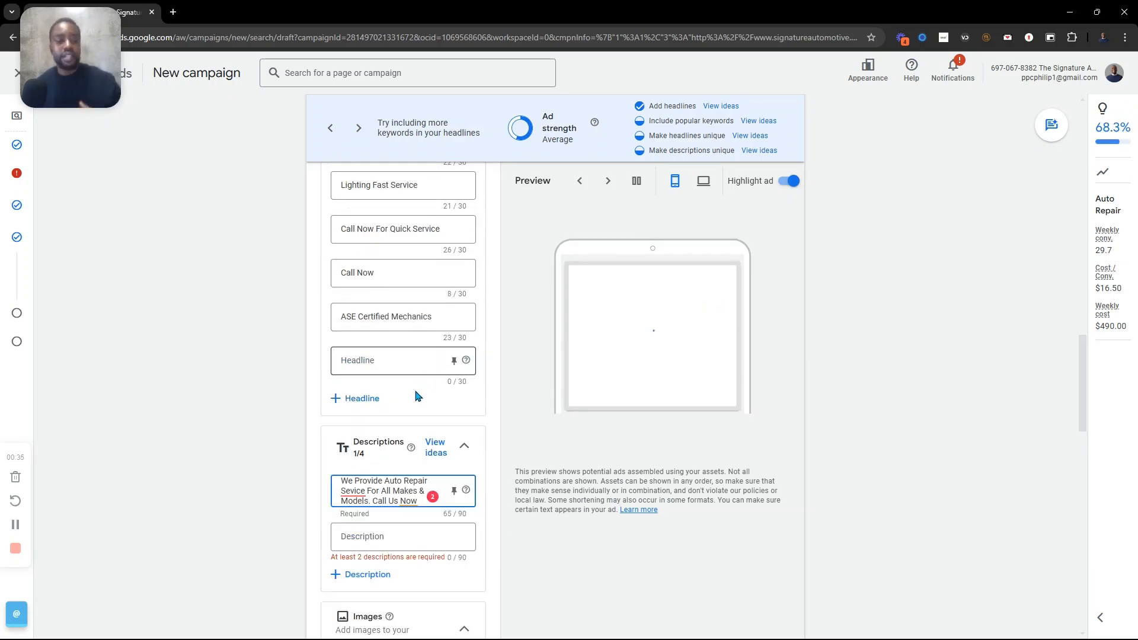
scroll(407, 402, up, 2)
scroll(407, 398, down, 2)
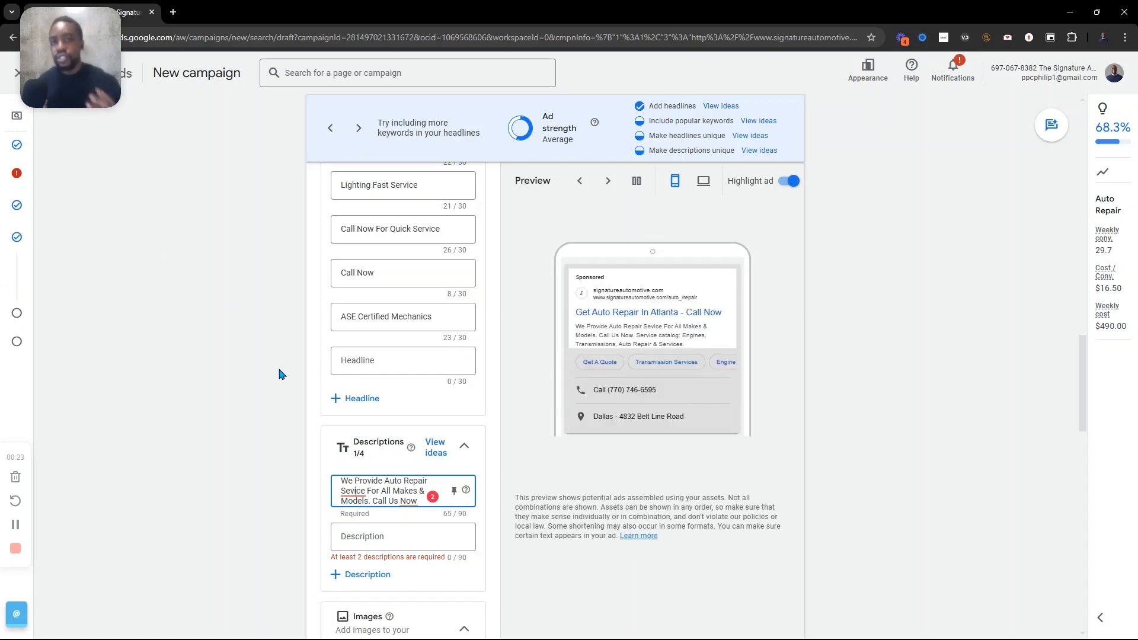
scroll(363, 264, down, 5)
scroll(367, 312, down, 5)
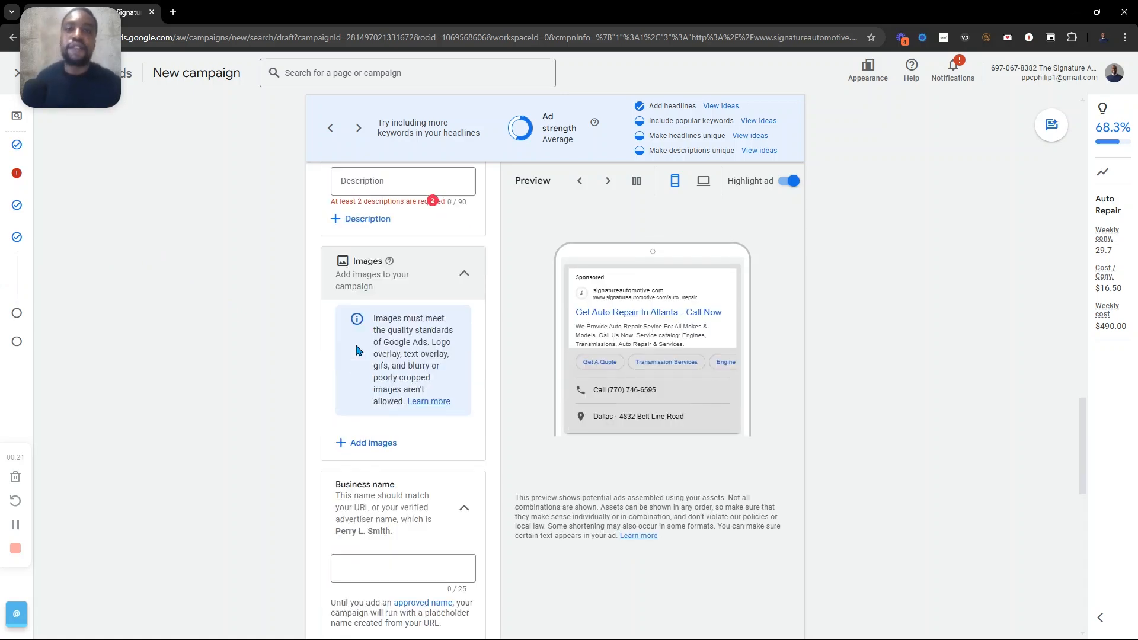
scroll(356, 350, up, 4)
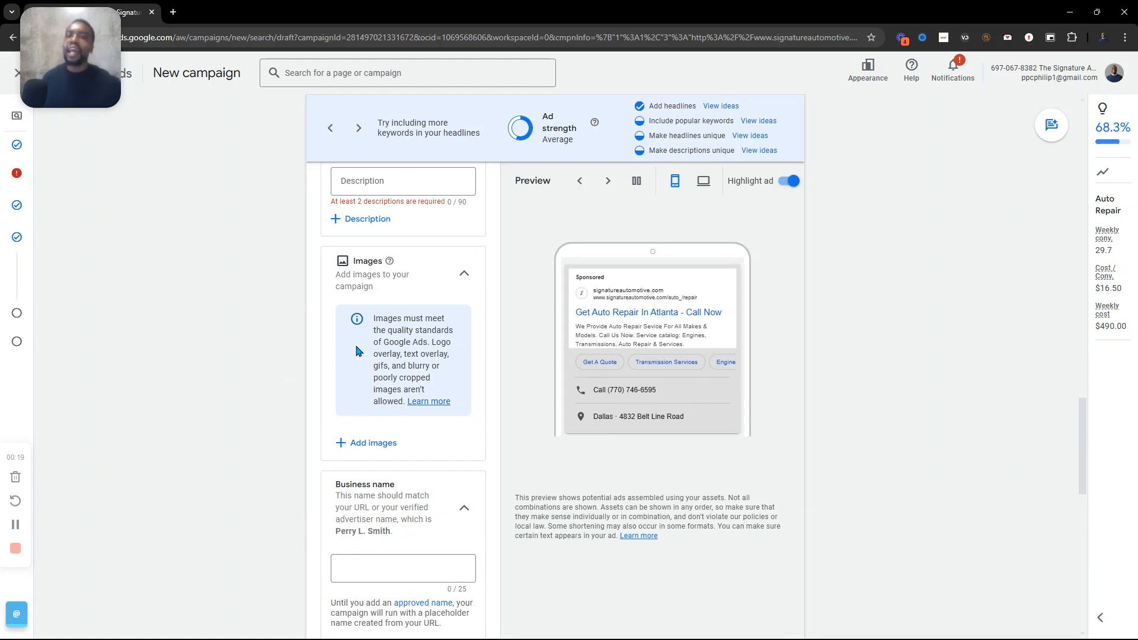